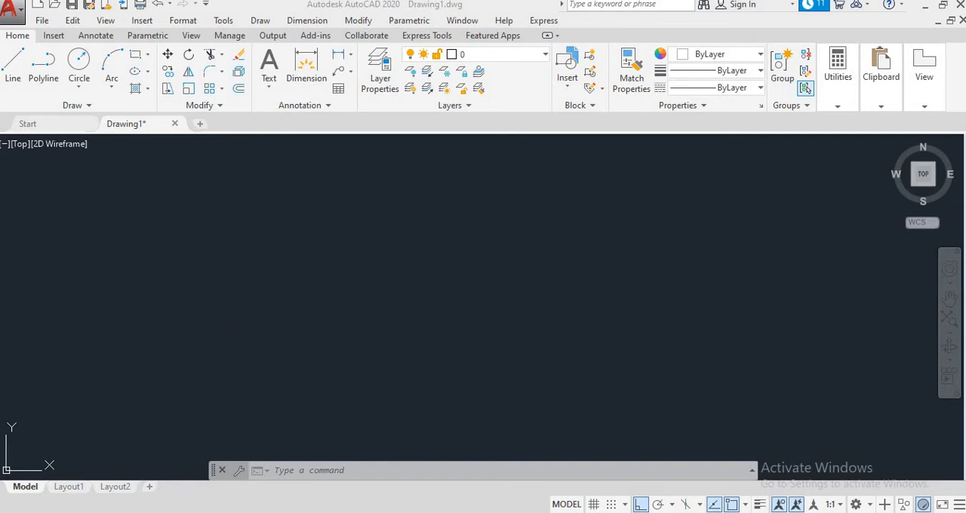
- Search Windows for paint and launch the Paint app with an empty canvas
left_click(12, 508)
type("p")
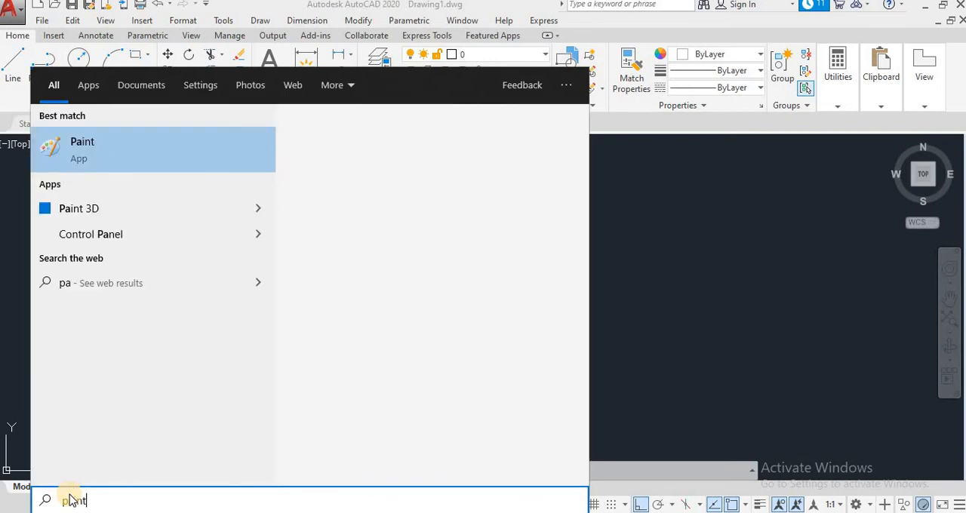
type("aint")
left_click(201, 145)
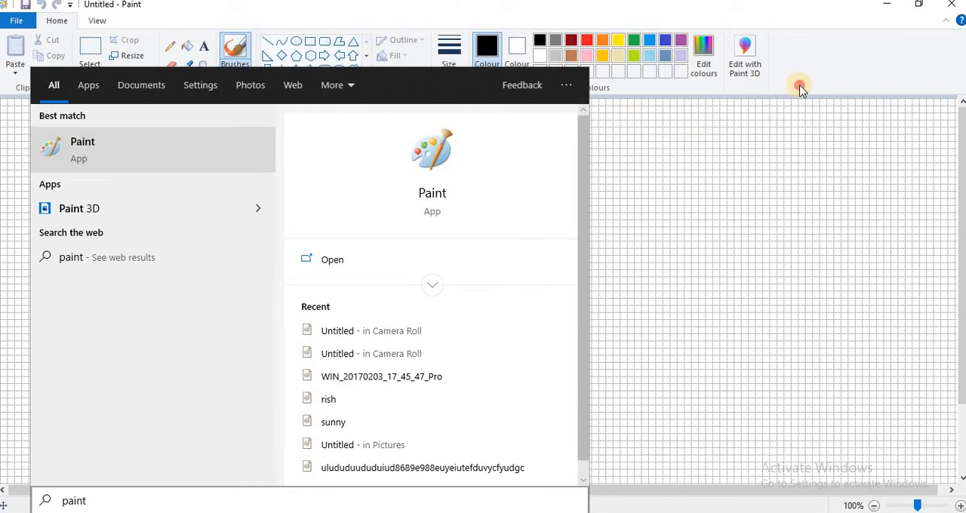
left_click(800, 88)
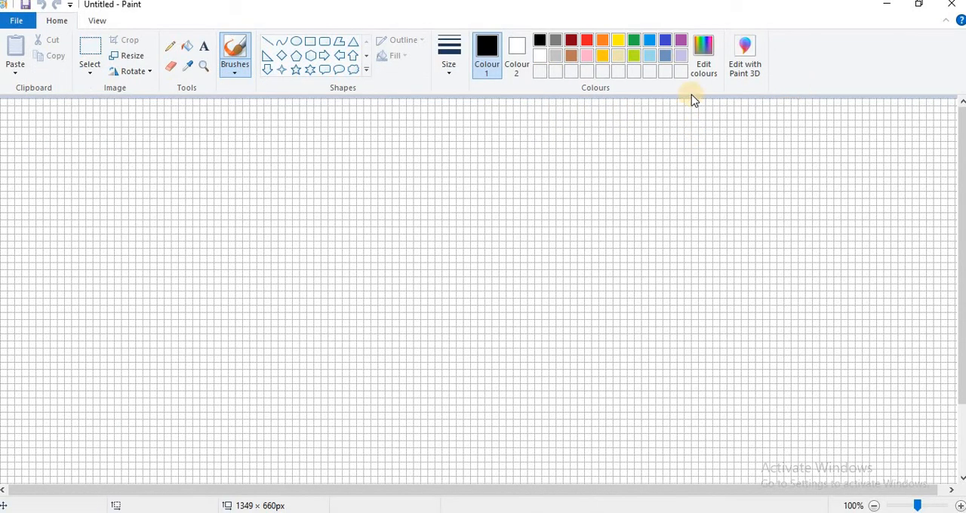
- Hide the gridlines on the Paint canvas
left_click(96, 22)
left_click(123, 56)
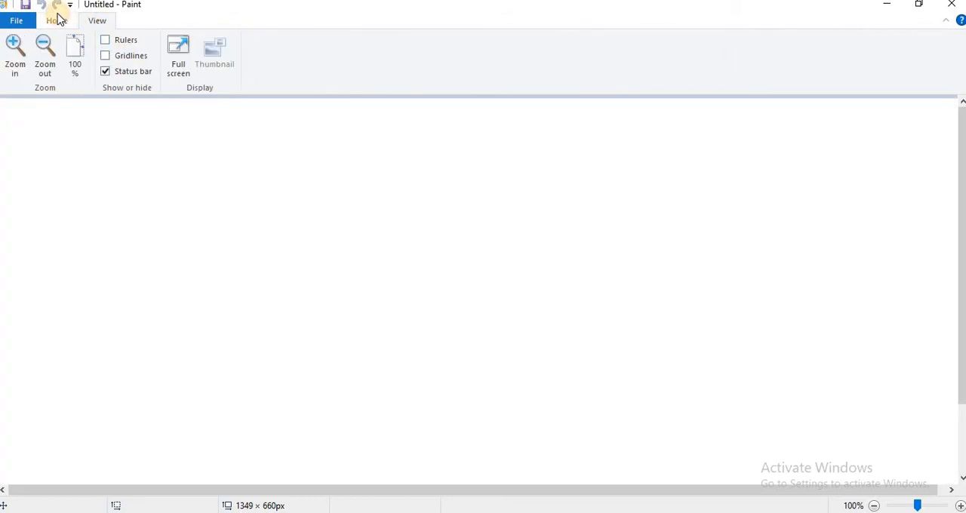
left_click(56, 20)
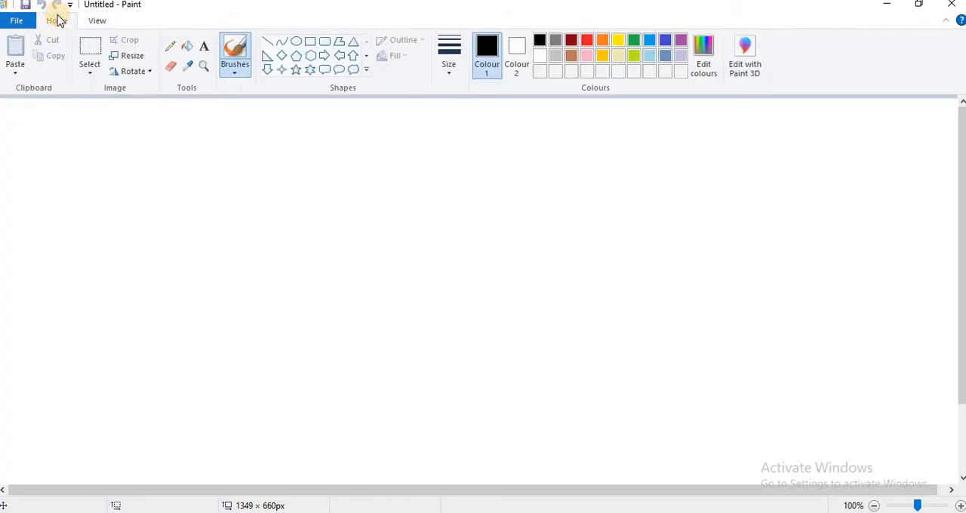
- Brush a long horizontal black line across the middle of the canvas with a short vertical mark below each end
left_click(240, 57)
left_click(287, 288)
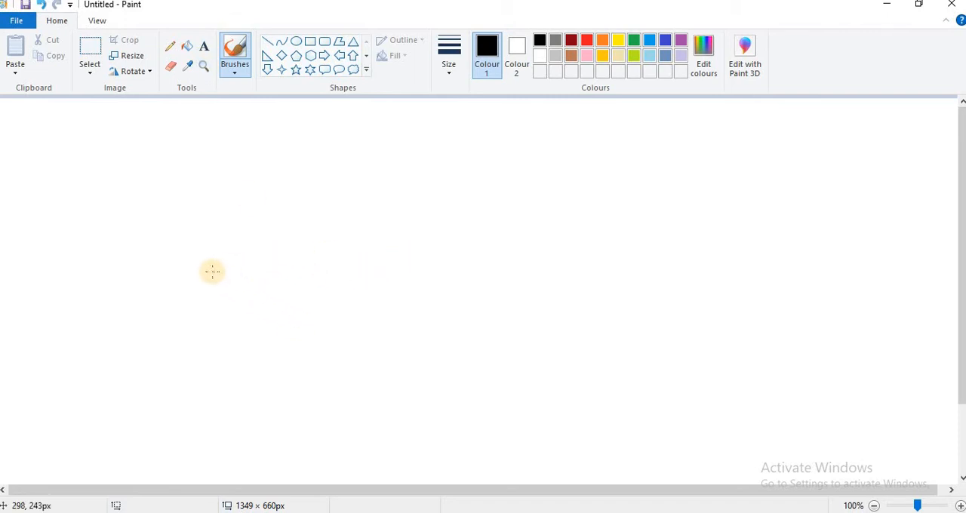
mouse_move(212, 271)
left_mouse_down()
mouse_move(401, 259)
mouse_move(657, 261)
left_mouse_up()
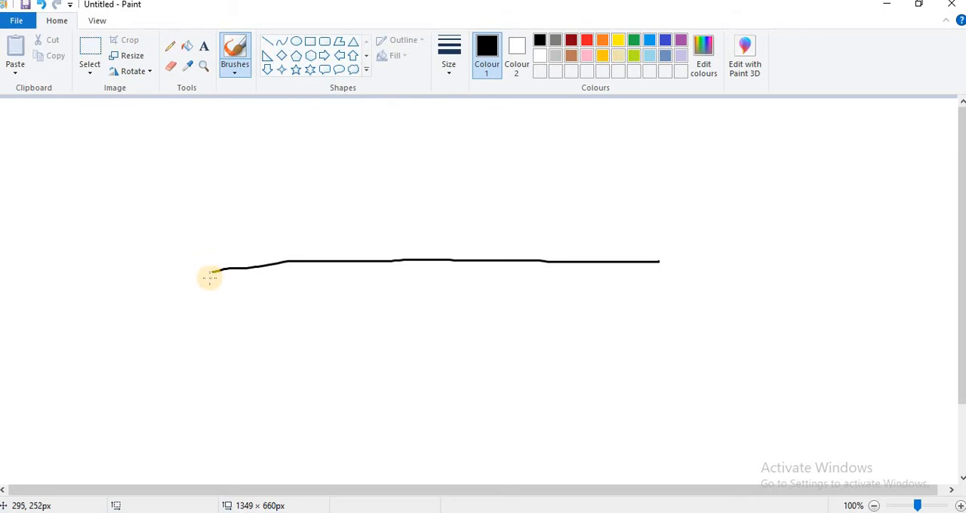
left_click_drag(211, 278, 211, 307)
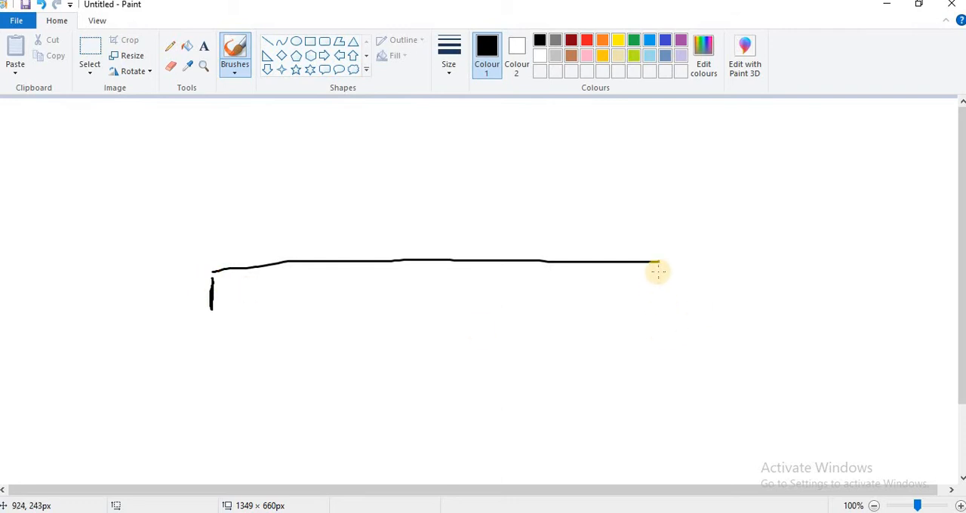
mouse_move(658, 269)
left_mouse_down()
mouse_move(652, 313)
mouse_move(649, 281)
left_mouse_up()
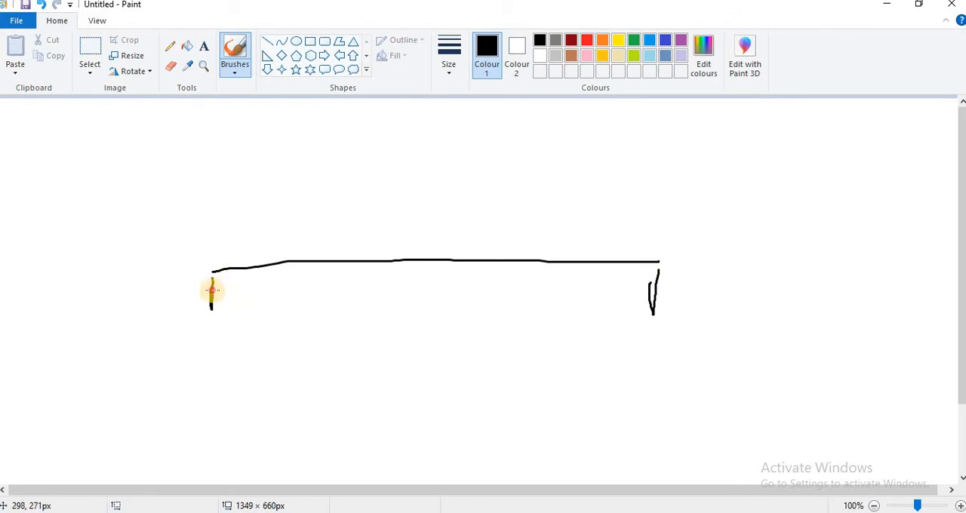
- Draw a dimension line with arrowheads between the two vertical marks and handwrite 100 cm beneath it
mouse_move(213, 287)
left_mouse_down()
mouse_move(233, 284)
mouse_move(235, 298)
mouse_move(239, 288)
left_mouse_up()
mouse_move(630, 285)
left_mouse_down()
mouse_move(657, 281)
mouse_move(631, 307)
mouse_move(612, 284)
mouse_move(657, 288)
mouse_move(633, 303)
left_mouse_up()
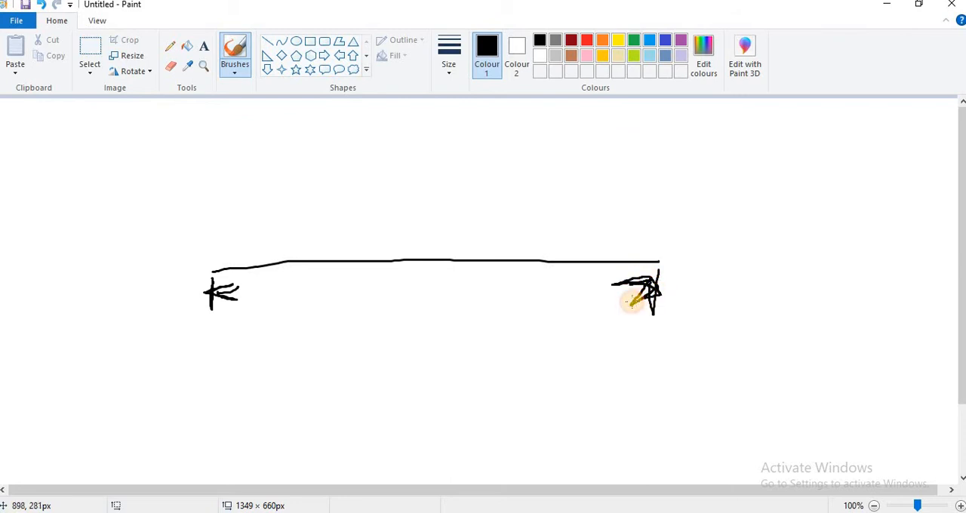
left_click_drag(211, 289, 650, 289)
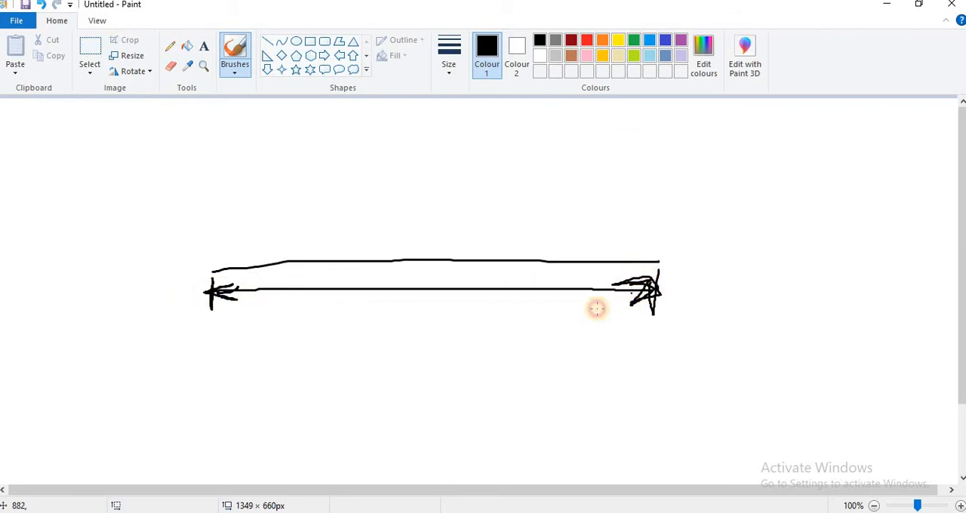
mouse_move(390, 301)
left_mouse_down()
mouse_move(387, 321)
mouse_move(403, 314)
mouse_move(400, 305)
mouse_move(458, 320)
mouse_move(491, 310)
left_mouse_up()
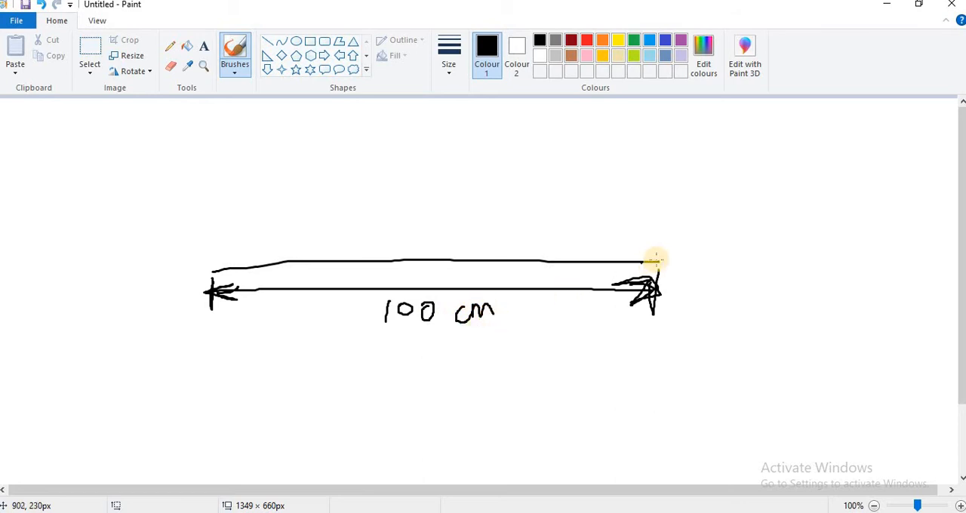
- Handwrite pointer labels for the extension line and the arrowhead at the right end of the sketched dimension
mouse_move(659, 280)
left_mouse_down()
mouse_move(714, 256)
mouse_move(710, 293)
left_mouse_up()
mouse_move(743, 242)
left_mouse_down()
mouse_move(768, 254)
mouse_move(785, 246)
mouse_move(771, 232)
mouse_move(790, 233)
mouse_move(803, 204)
mouse_move(828, 192)
mouse_move(812, 181)
mouse_move(837, 179)
mouse_move(833, 195)
mouse_move(862, 172)
left_mouse_up()
mouse_move(645, 293)
left_mouse_down()
mouse_move(627, 342)
mouse_move(655, 360)
mouse_move(645, 351)
mouse_move(658, 358)
mouse_move(669, 328)
mouse_move(674, 337)
mouse_move(699, 319)
mouse_move(723, 324)
mouse_move(744, 300)
mouse_move(763, 321)
mouse_move(807, 306)
mouse_move(807, 288)
mouse_move(836, 327)
left_mouse_up()
- Draw an arrow down from the left part of the dimension line and handwrite the label "dimension line"
mouse_move(219, 295)
left_mouse_down()
mouse_move(250, 287)
mouse_move(234, 363)
mouse_move(246, 352)
left_mouse_up()
mouse_move(204, 388)
left_mouse_down()
mouse_move(208, 408)
mouse_move(235, 403)
mouse_move(237, 377)
mouse_move(285, 384)
mouse_move(317, 361)
mouse_move(322, 368)
mouse_move(334, 345)
mouse_move(352, 349)
left_mouse_up()
mouse_move(268, 417)
left_mouse_down()
mouse_move(272, 426)
mouse_move(272, 413)
mouse_move(316, 408)
left_mouse_up()
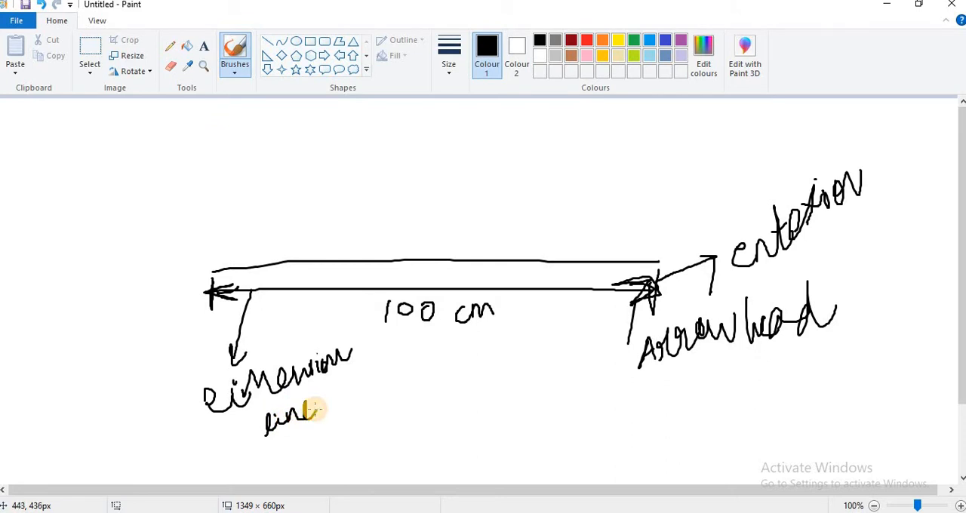
- Add pointers below the 100 cm value and handwrite a label marking it as the text part of the dimension
left_click_drag(407, 324, 413, 350)
left_click(406, 361)
mouse_move(397, 393)
left_mouse_down()
mouse_move(400, 412)
mouse_move(430, 371)
mouse_move(425, 386)
mouse_move(439, 388)
left_mouse_up()
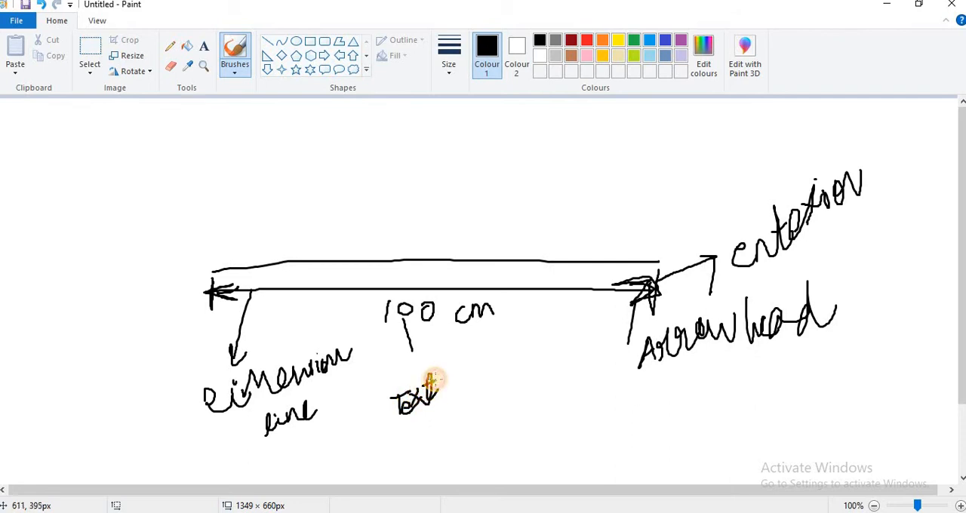
mouse_move(421, 427)
left_mouse_down()
mouse_move(460, 414)
mouse_move(453, 425)
mouse_move(466, 403)
mouse_move(490, 403)
mouse_move(502, 416)
left_mouse_up()
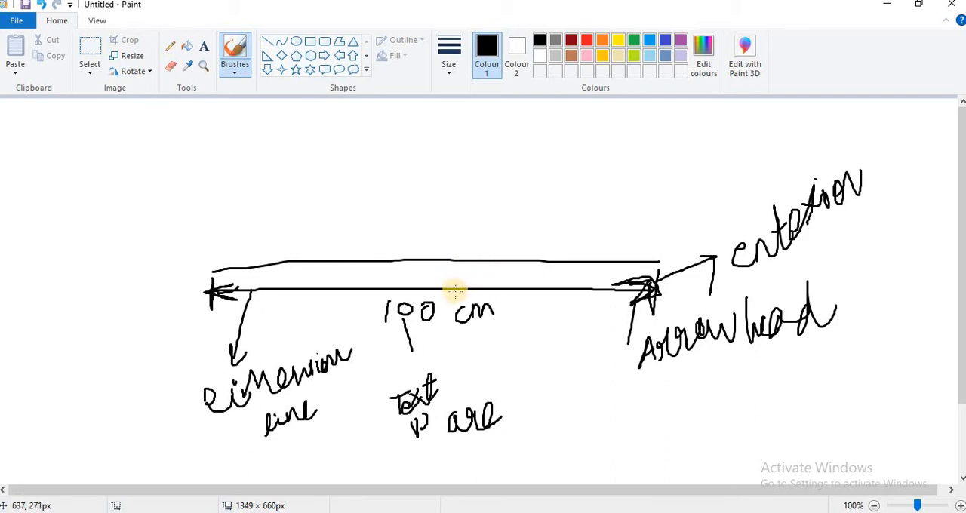
mouse_move(474, 325)
left_mouse_down()
mouse_move(480, 344)
mouse_move(496, 332)
left_mouse_up()
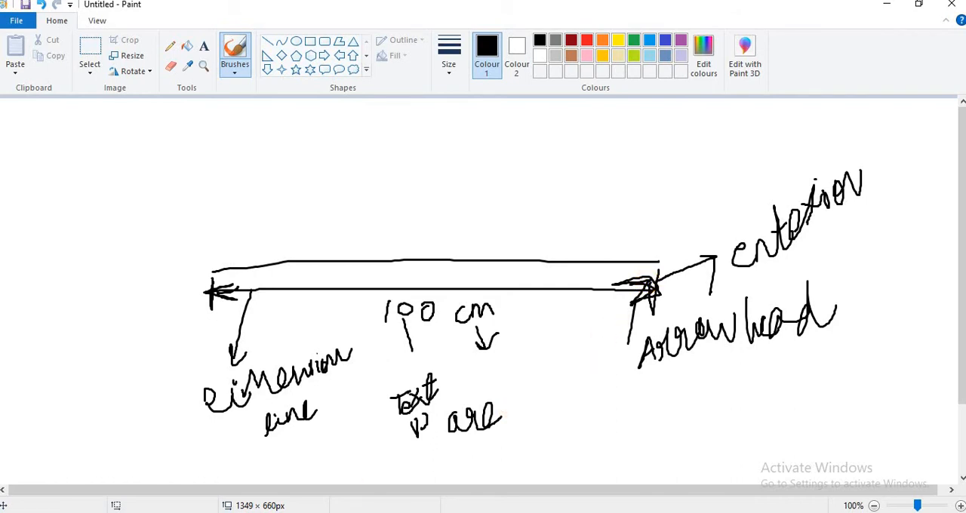
- Switch back to AutoCAD and look through the full list of dimension commands
mouse_move(292, 512)
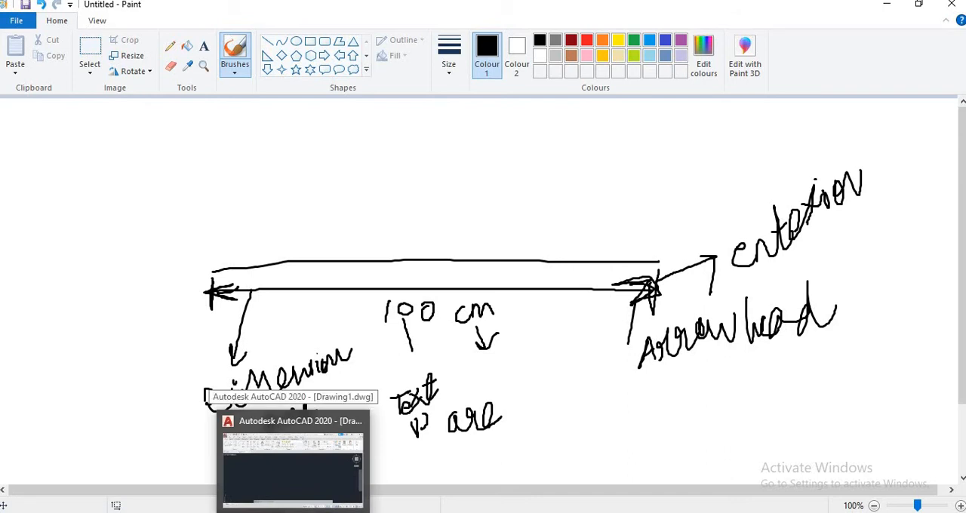
left_click(293, 460)
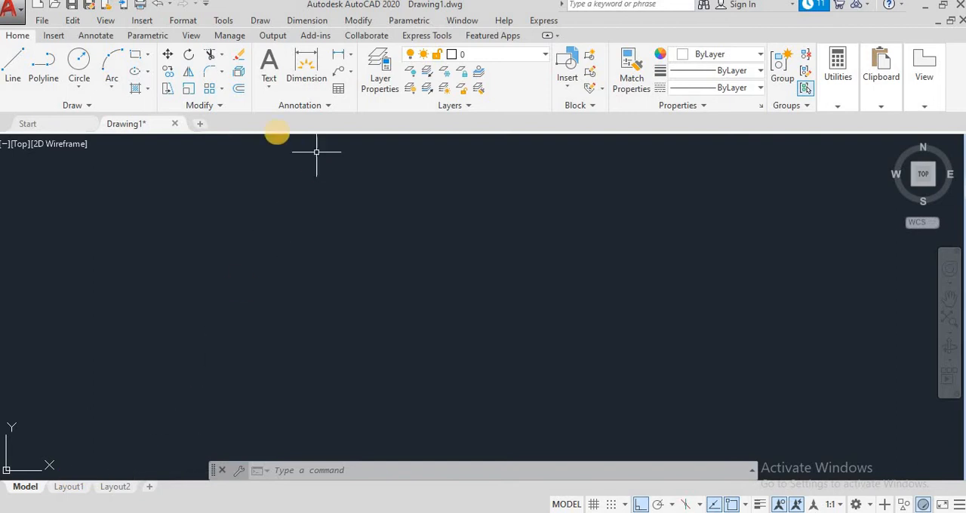
left_click(316, 24)
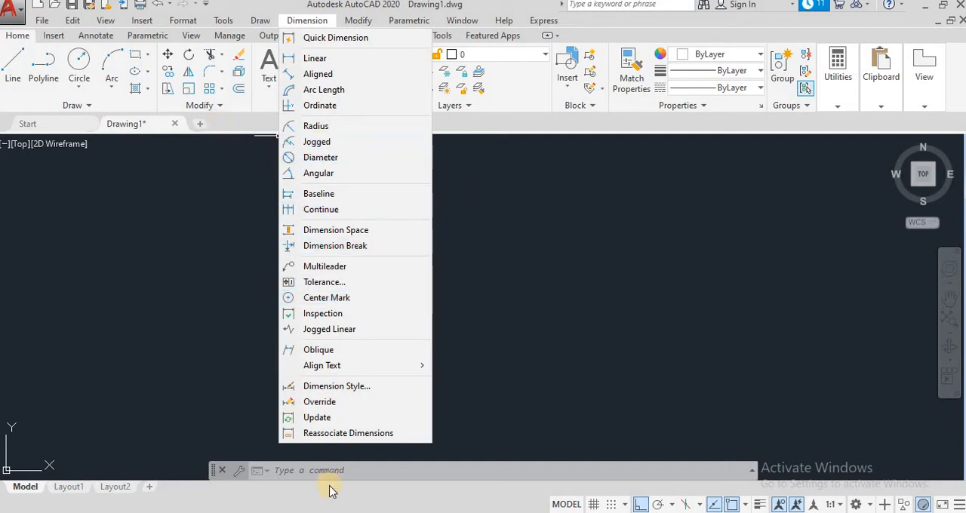
left_click(330, 510)
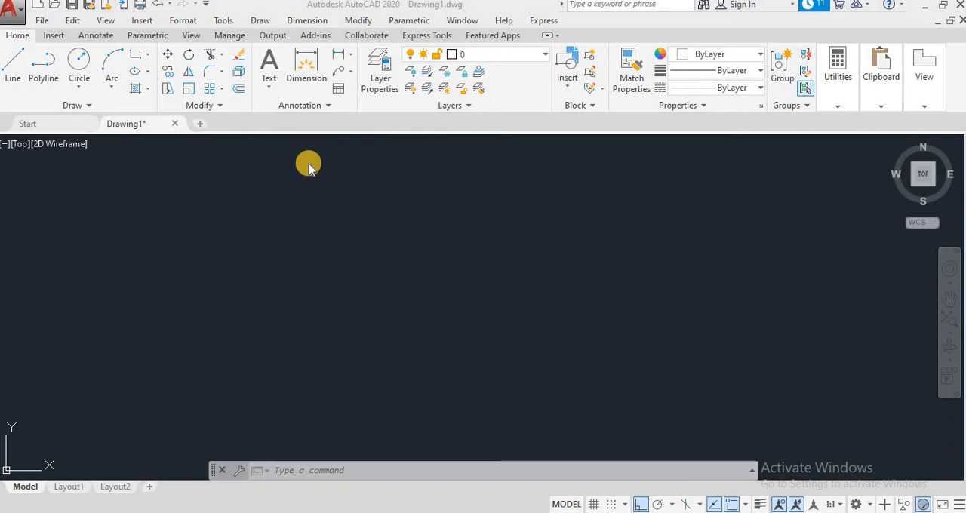
- Examine the available annotation styles and the text, dimension and leader tool variants
left_click(320, 107)
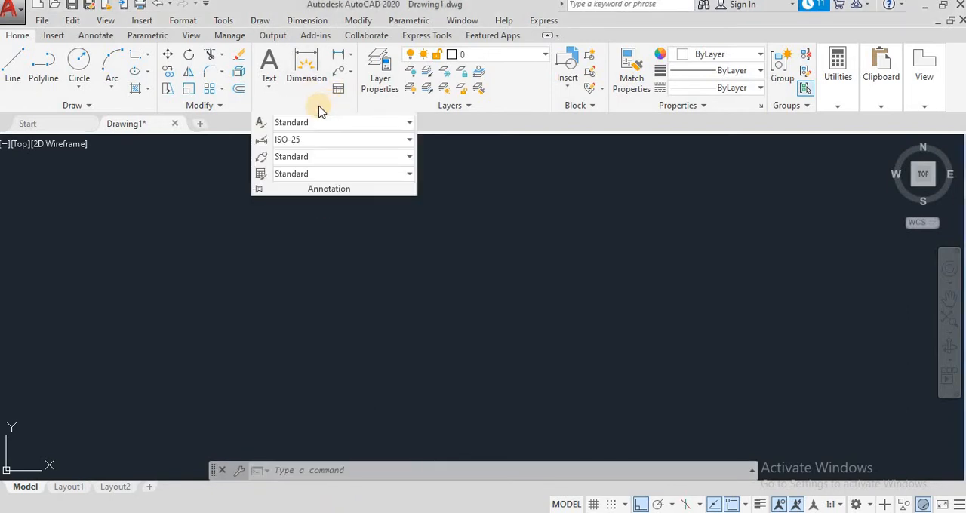
left_click(269, 85)
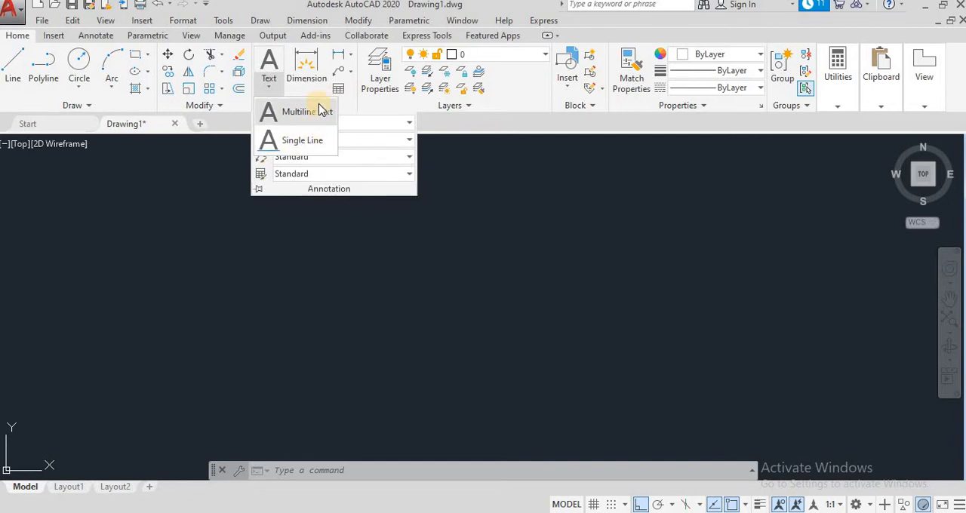
left_click(351, 58)
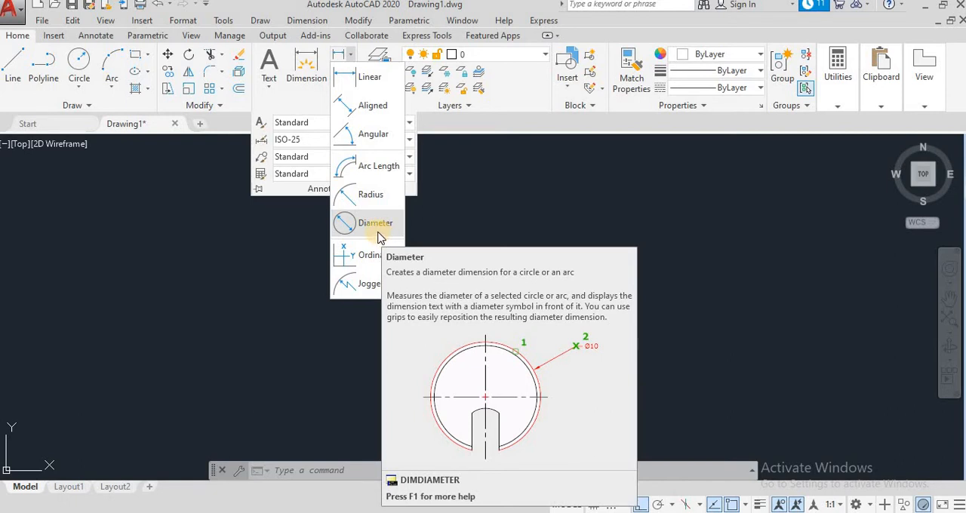
left_click(442, 132)
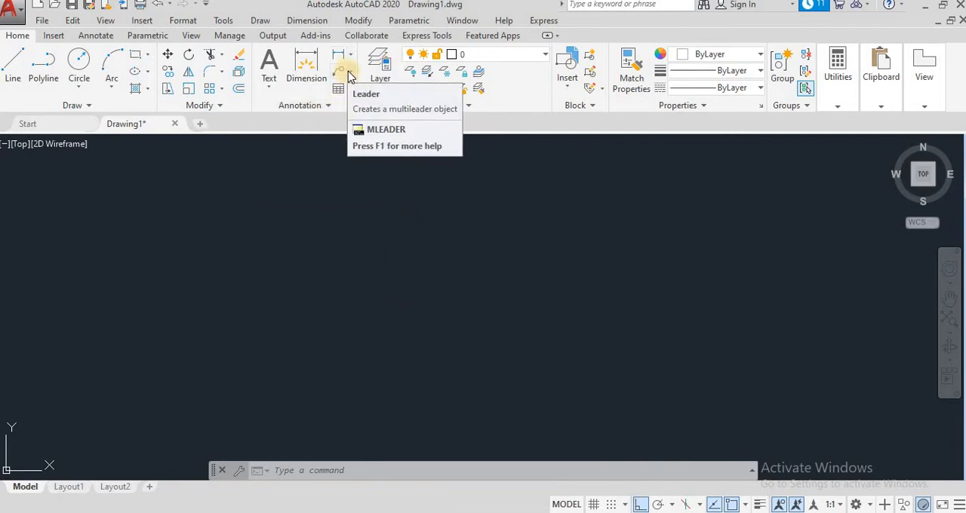
left_click(349, 69)
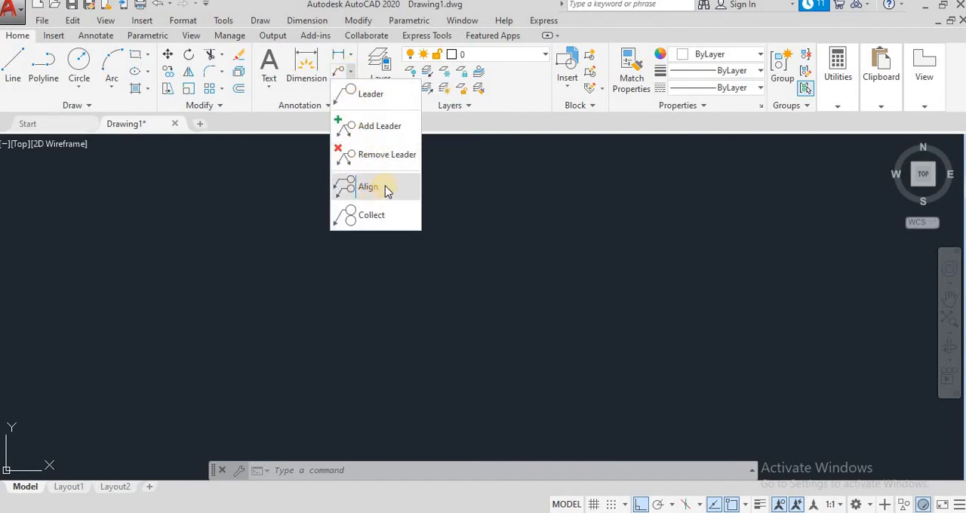
left_click(482, 136)
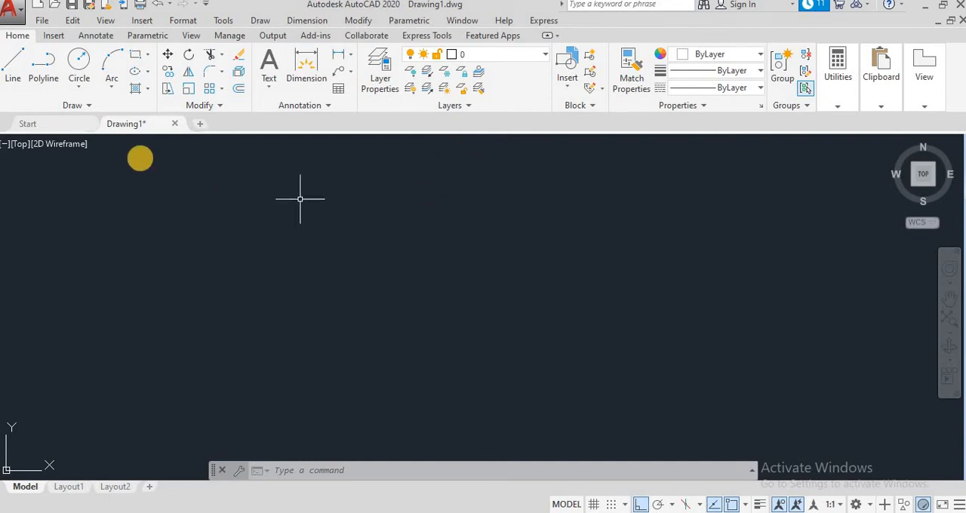
- Draw a horizontal line 100 units long in the drawing area
left_click(16, 70)
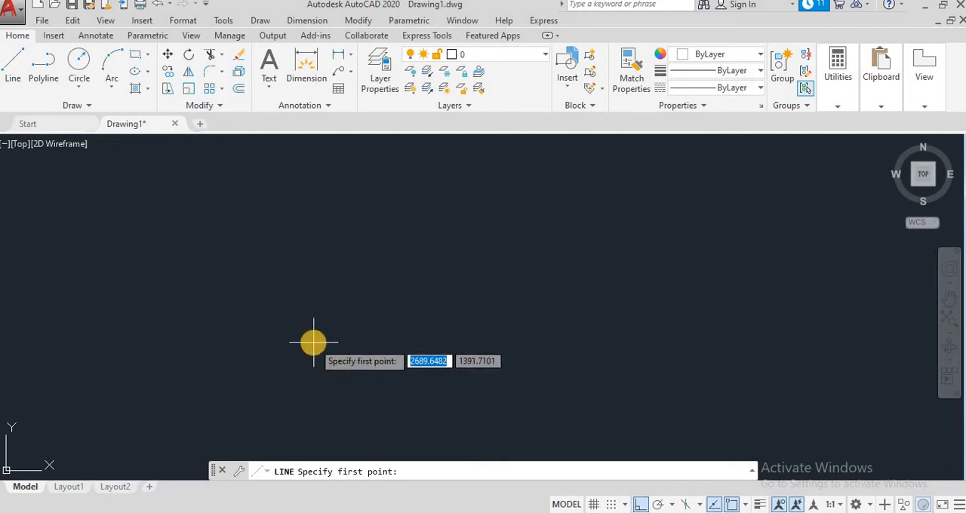
left_click(252, 292)
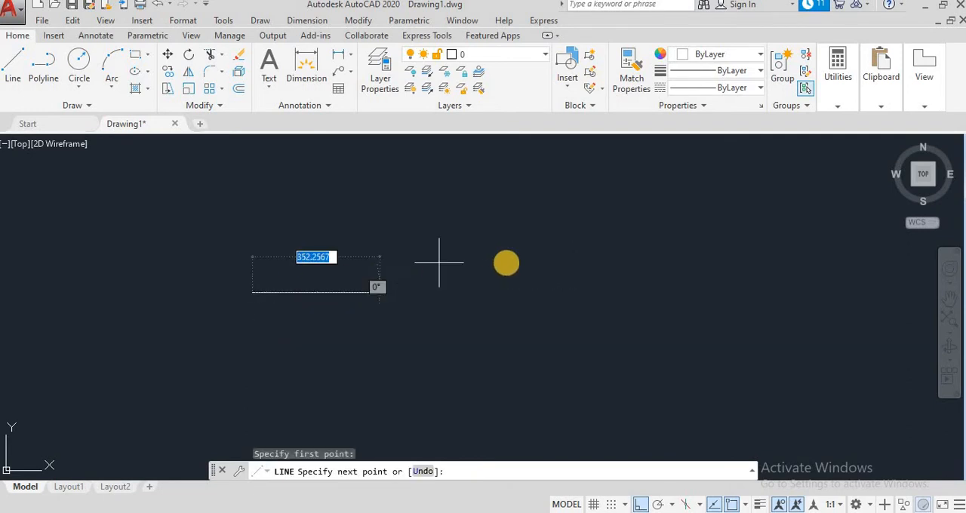
scroll(526, 262, "up", 2)
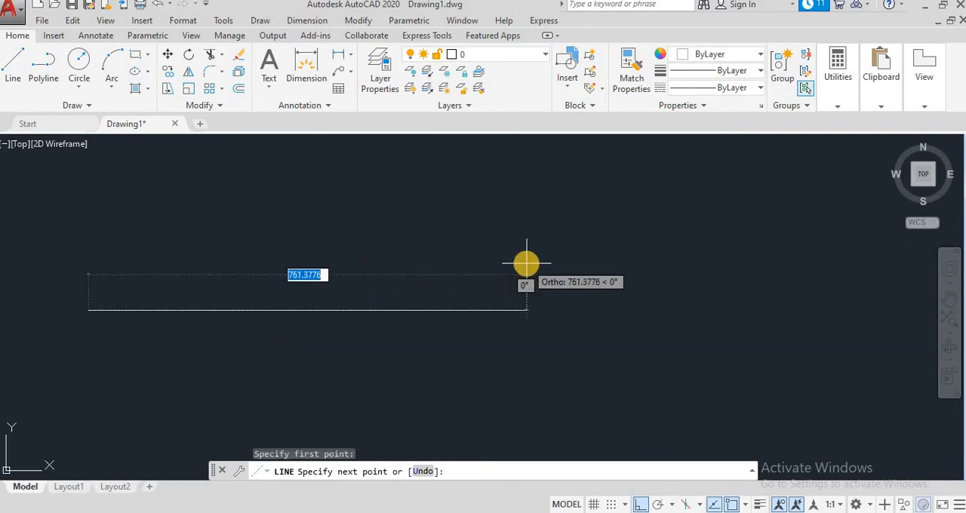
type("100")
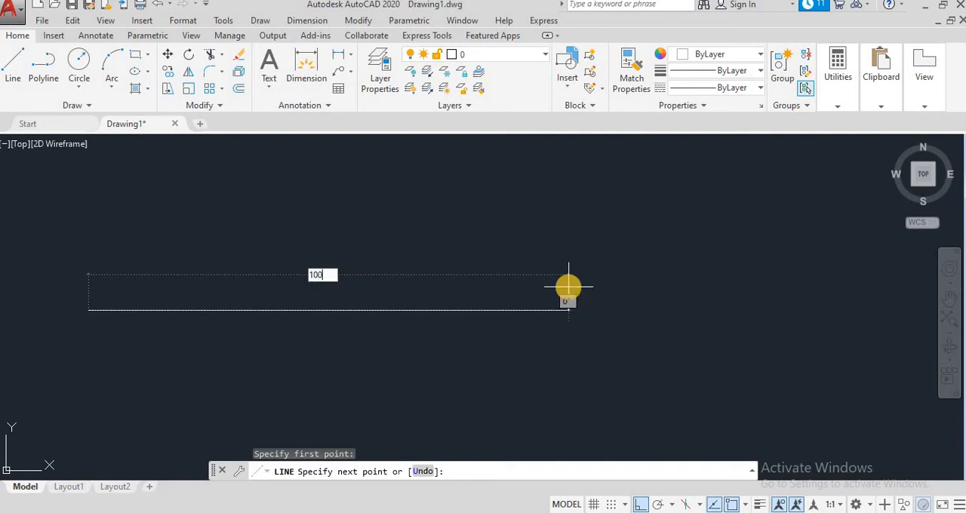
key("Return")
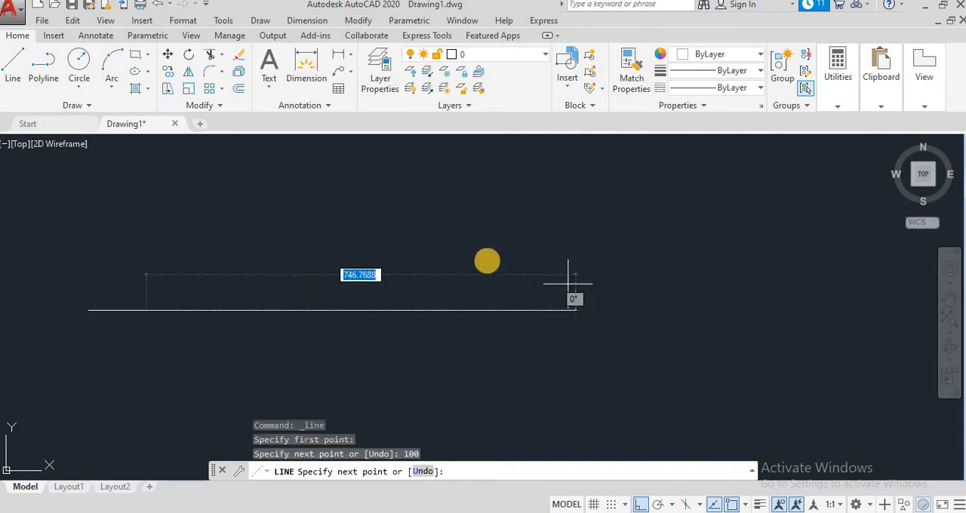
key("Escape")
left_click_drag(185, 317, 361, 309)
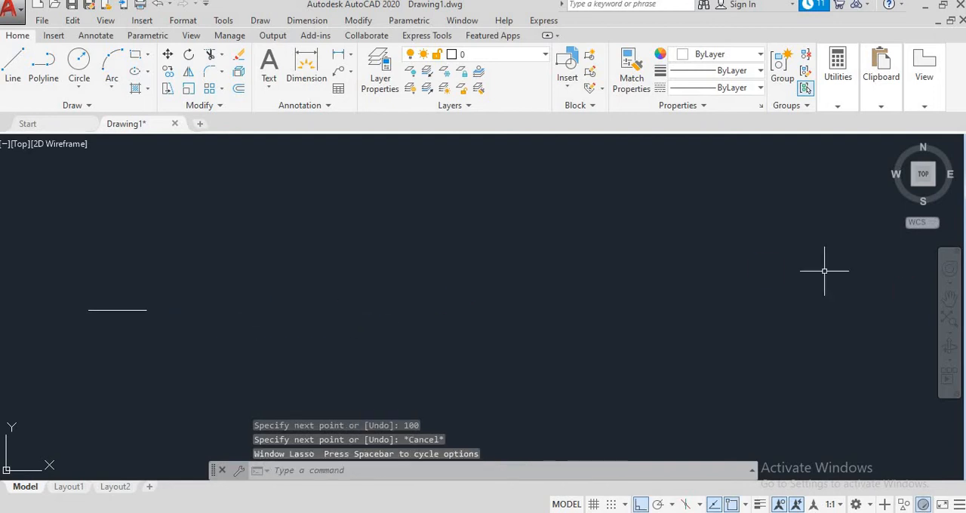
- Add a linear dimension between the two endpoints of the horizontal line, placing the dimension line just below it
left_click(948, 298)
left_click_drag(237, 355, 552, 338)
scroll(547, 339, "up", 2)
left_click_drag(418, 334, 507, 370)
scroll(475, 347, "up", 4)
left_click_drag(463, 330, 416, 354)
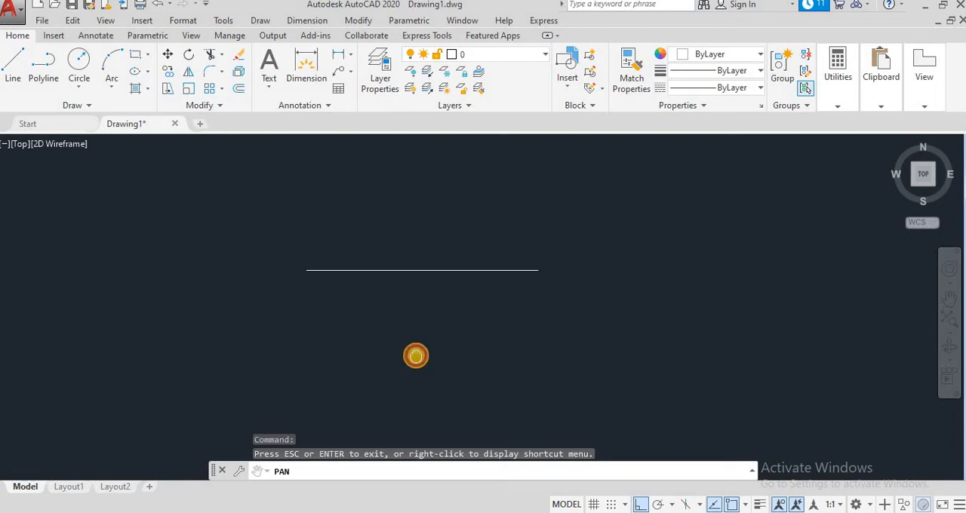
key("Escape")
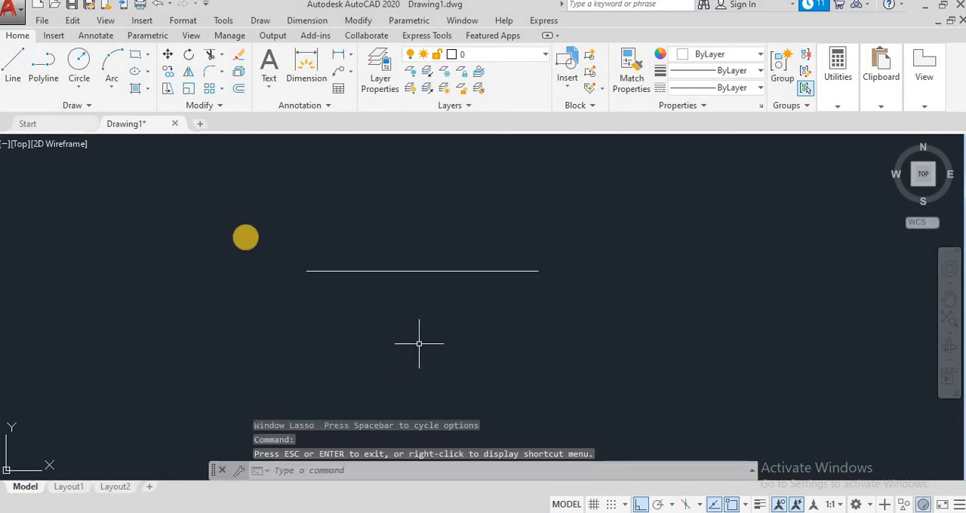
left_click(351, 57)
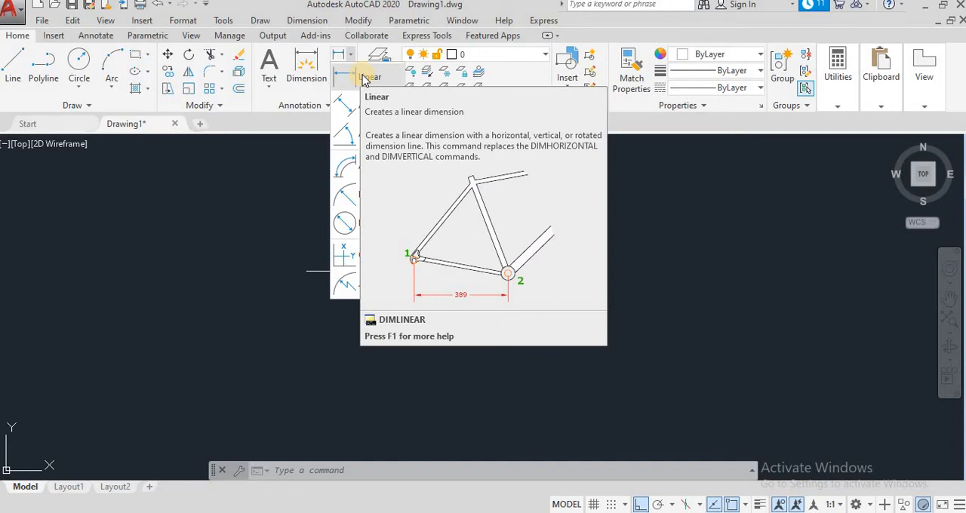
left_click(320, 301)
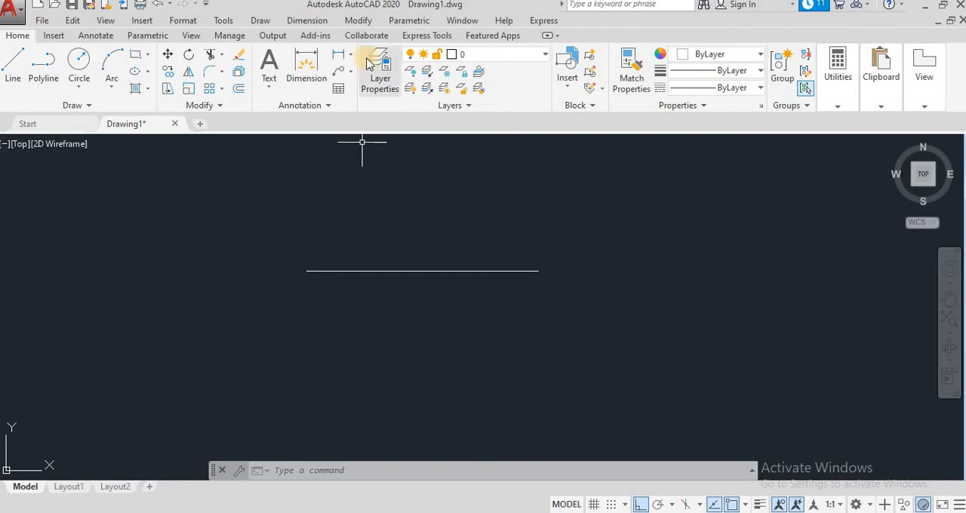
left_click(341, 59)
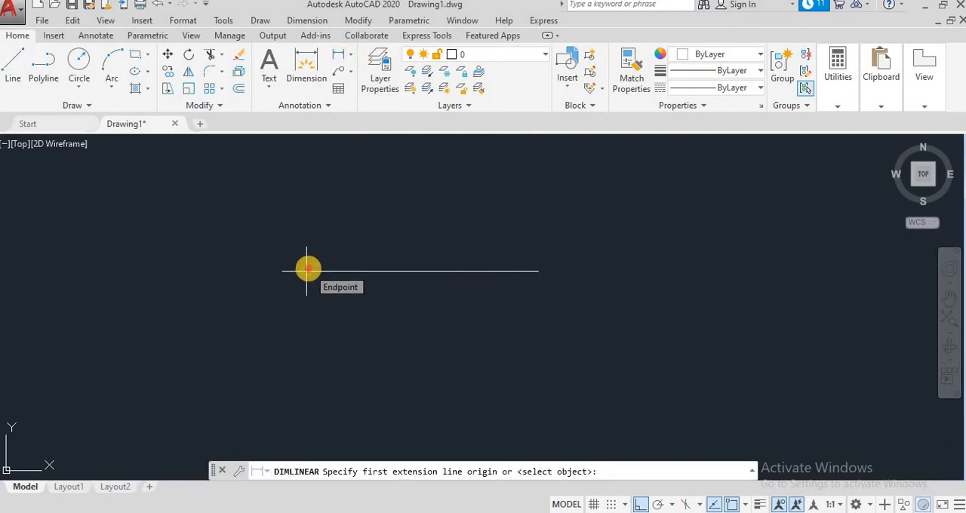
left_click(306, 270)
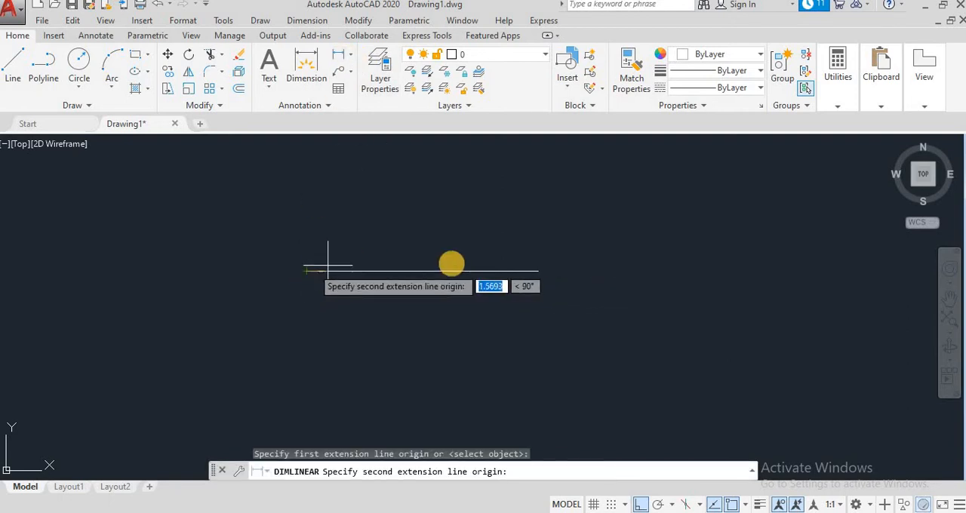
left_click(535, 271)
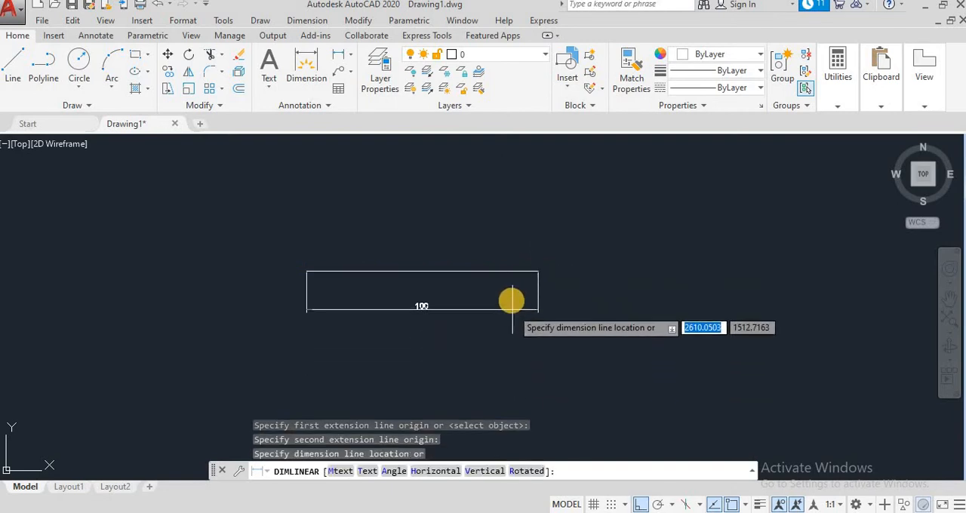
left_click(515, 293)
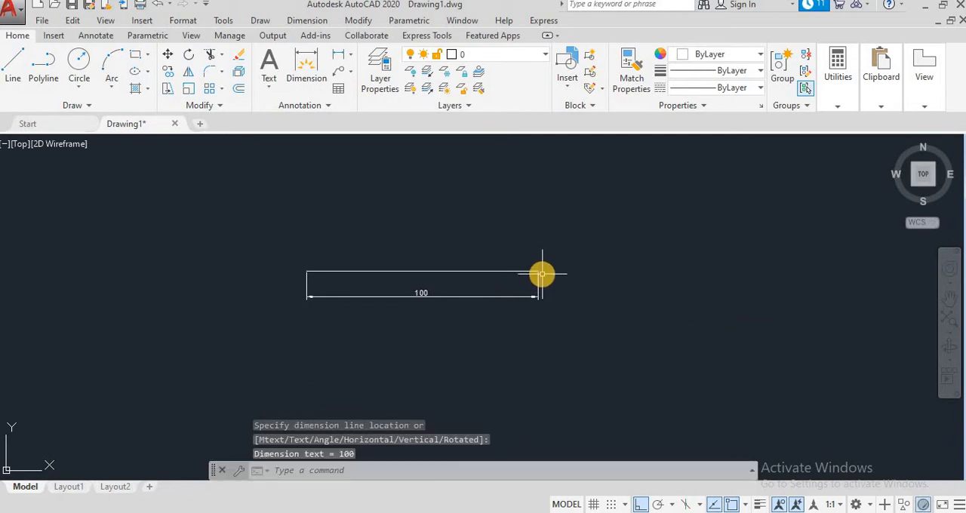
- Create a dimension style named Aryatech Automation based on Standard and set its dimension line color to Yellow
scroll(541, 274, "down", 2)
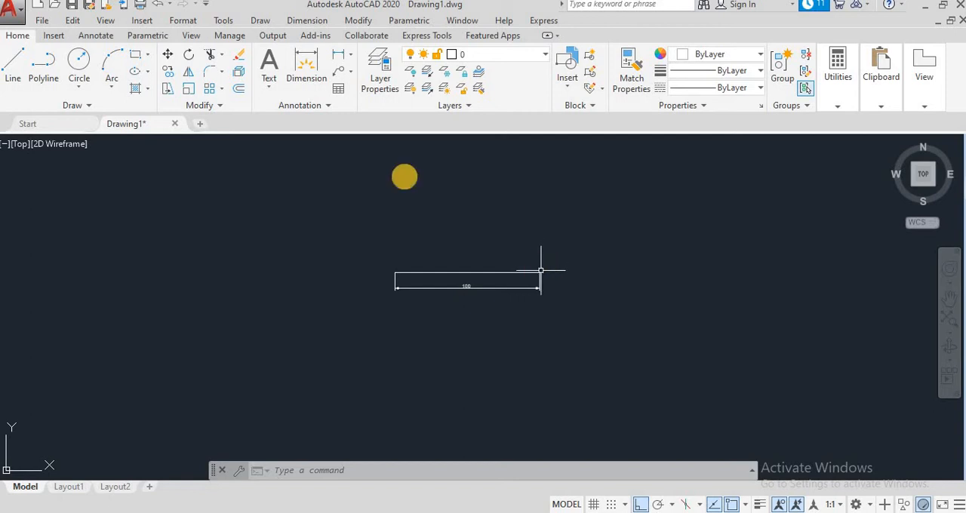
left_click(308, 20)
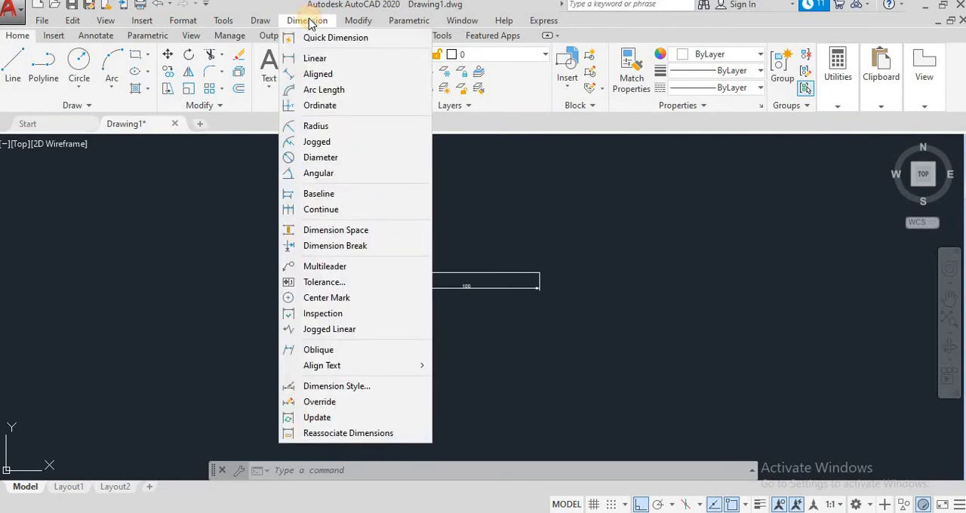
left_click(347, 388)
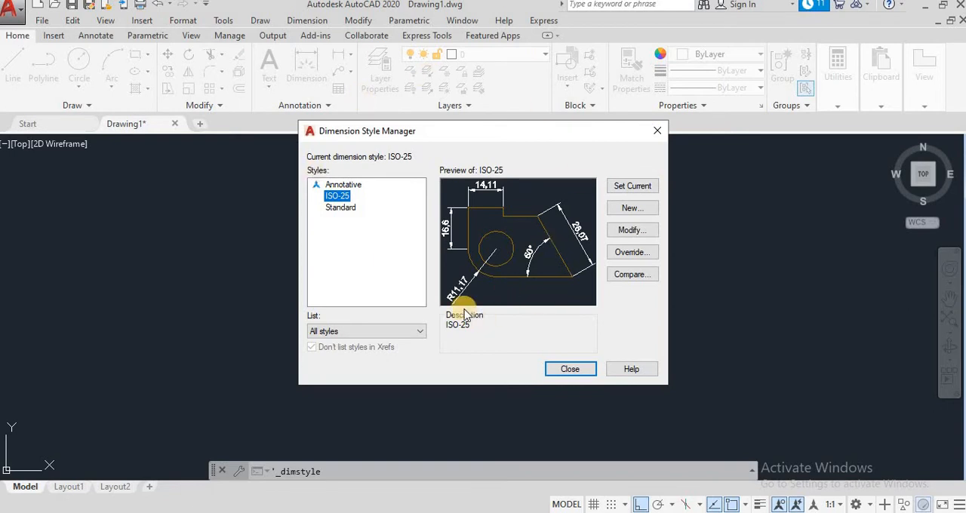
left_click(343, 208)
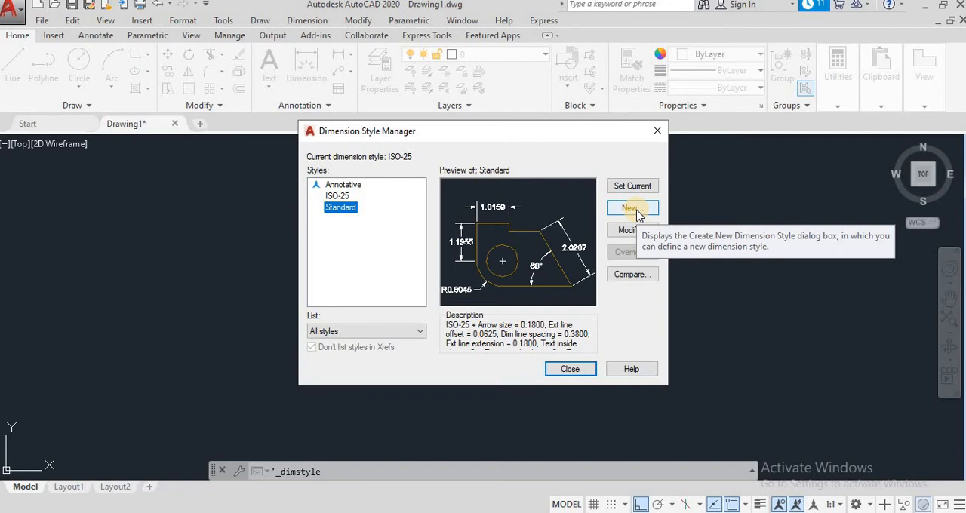
left_click(632, 208)
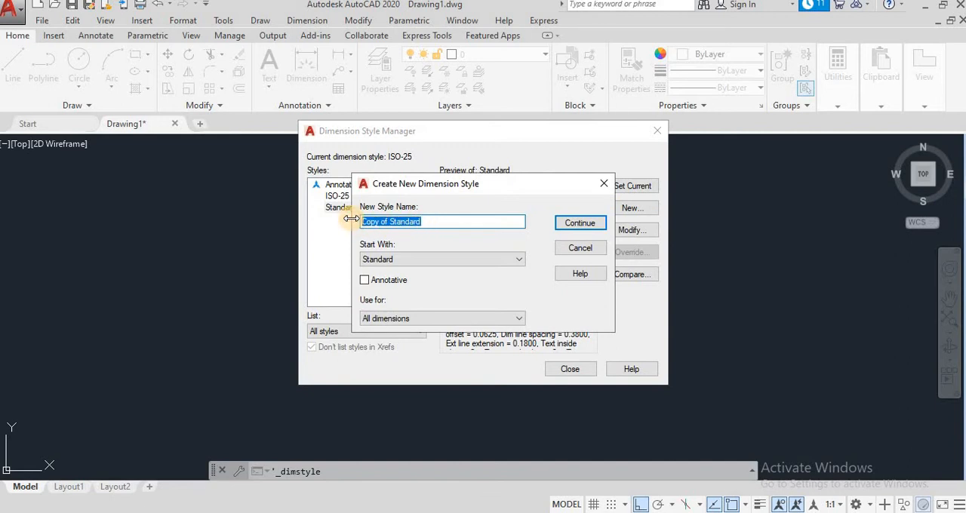
key("BackSpace")
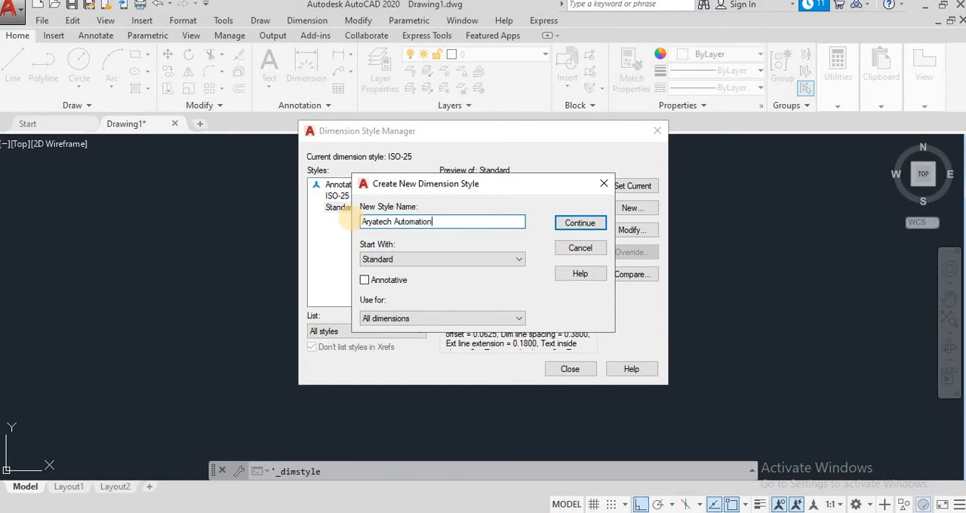
left_click(581, 223)
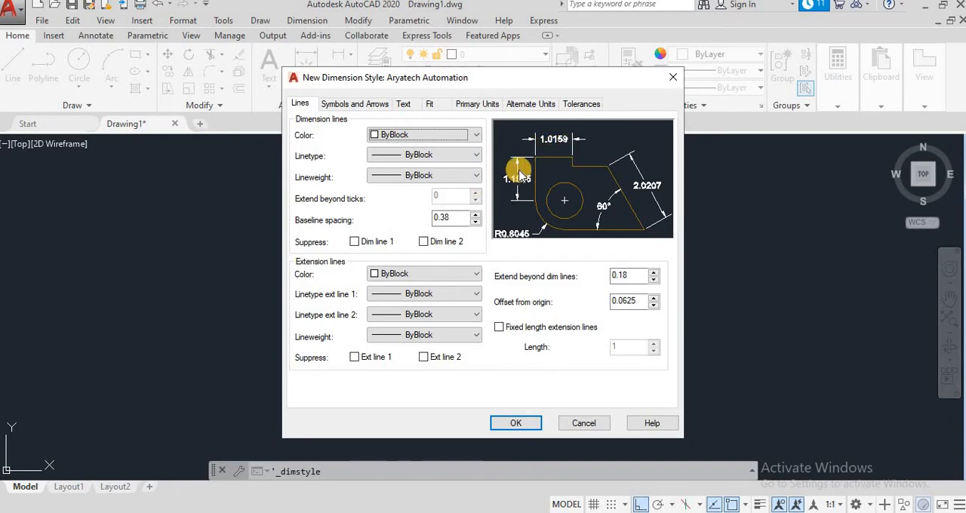
left_click(475, 135)
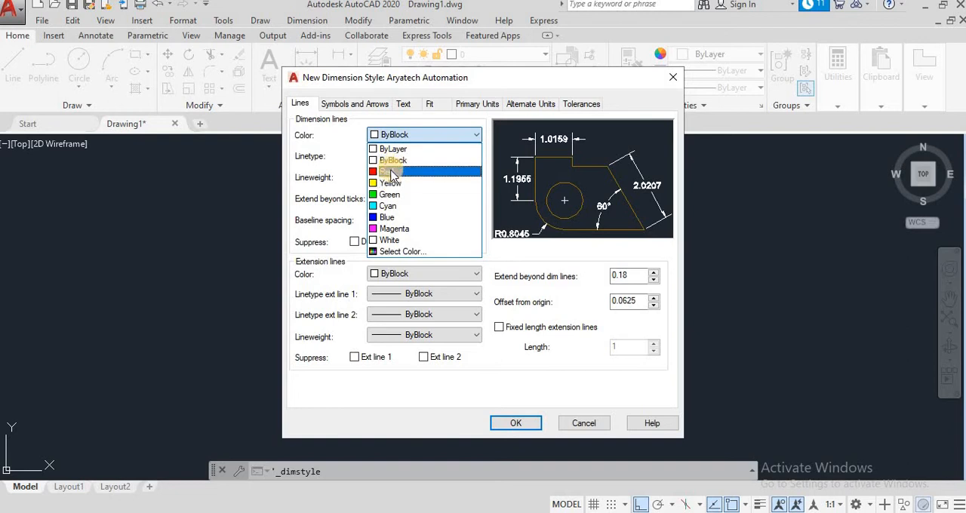
left_click(392, 184)
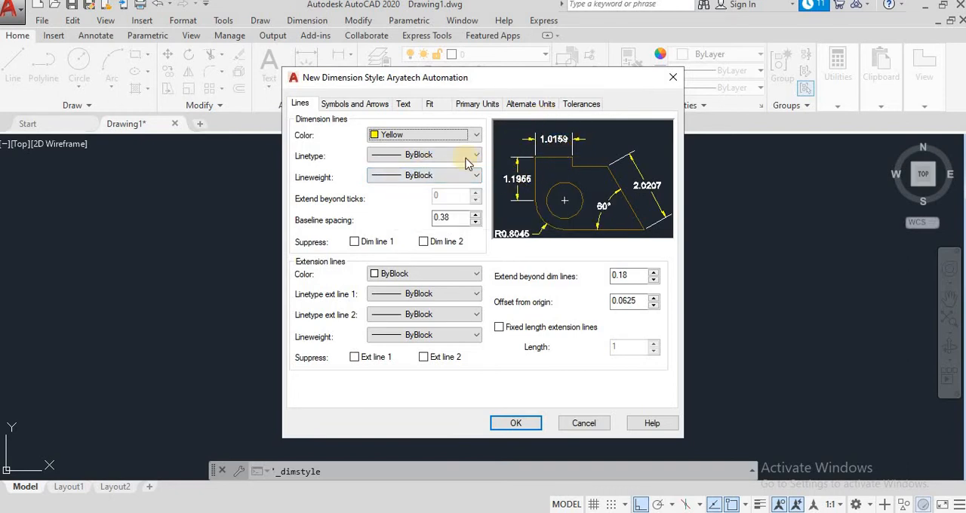
- Look through the loadable linetypes in acadiso.lin for the dimension lines without loading any
left_click(406, 157)
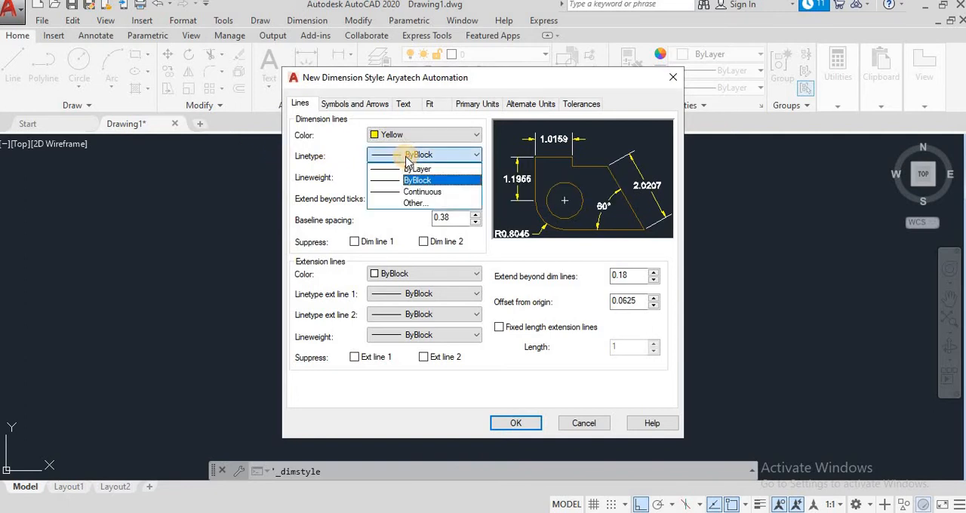
left_click(414, 203)
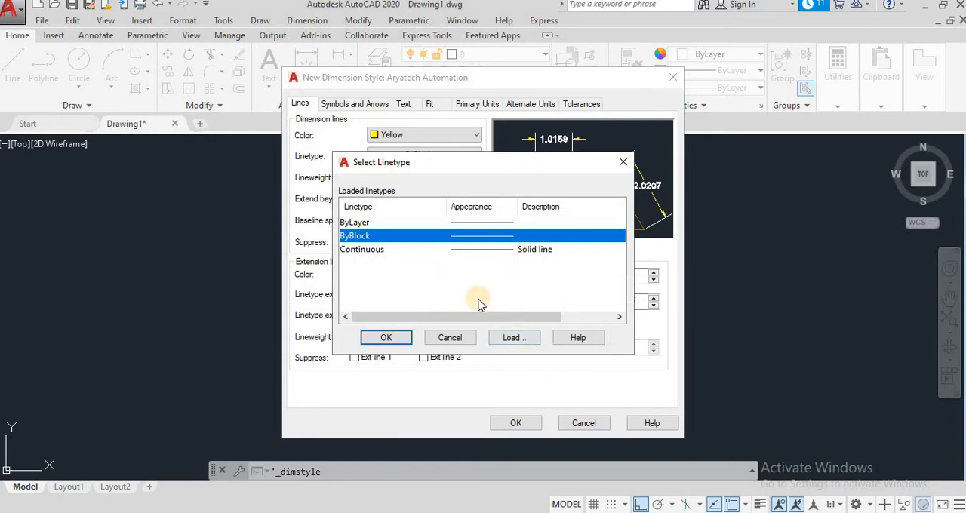
left_click(511, 339)
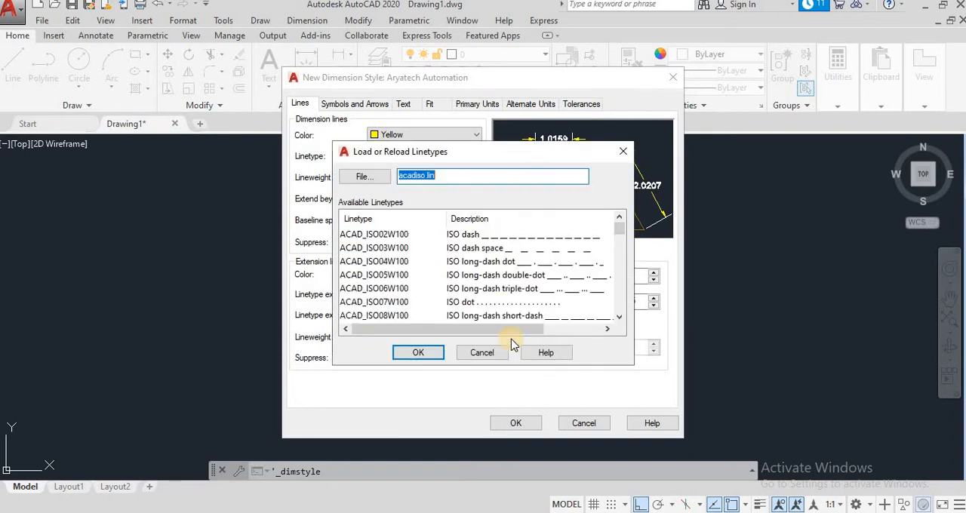
scroll(491, 252, "down", 12)
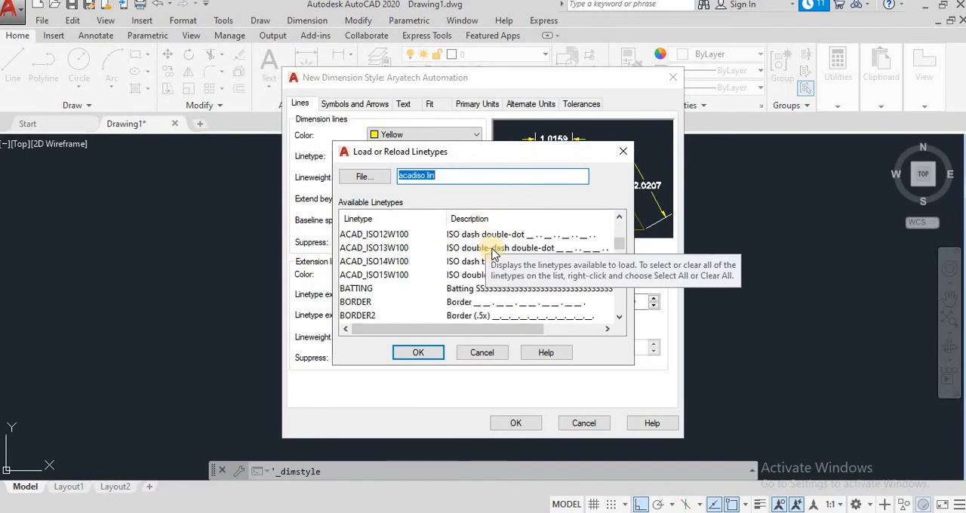
scroll(492, 252, "down", 2)
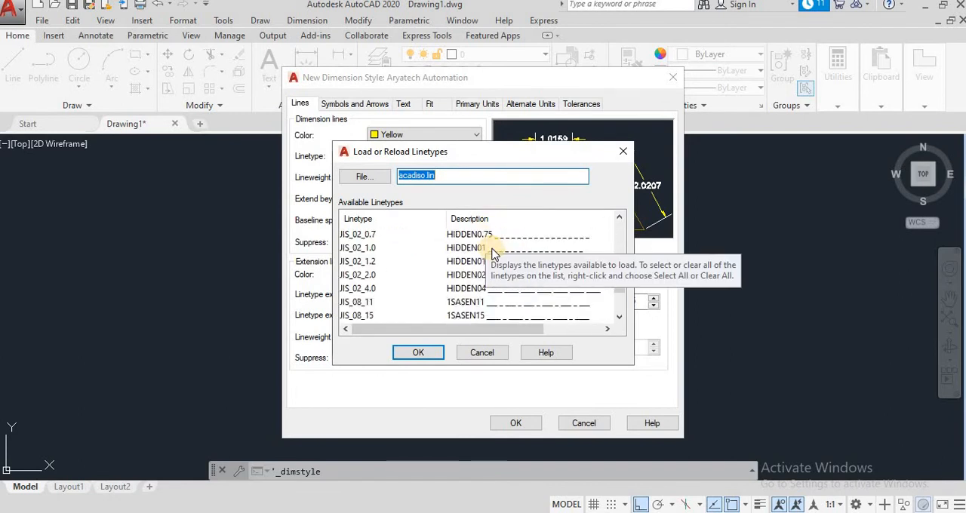
left_click(476, 353)
left_click(623, 162)
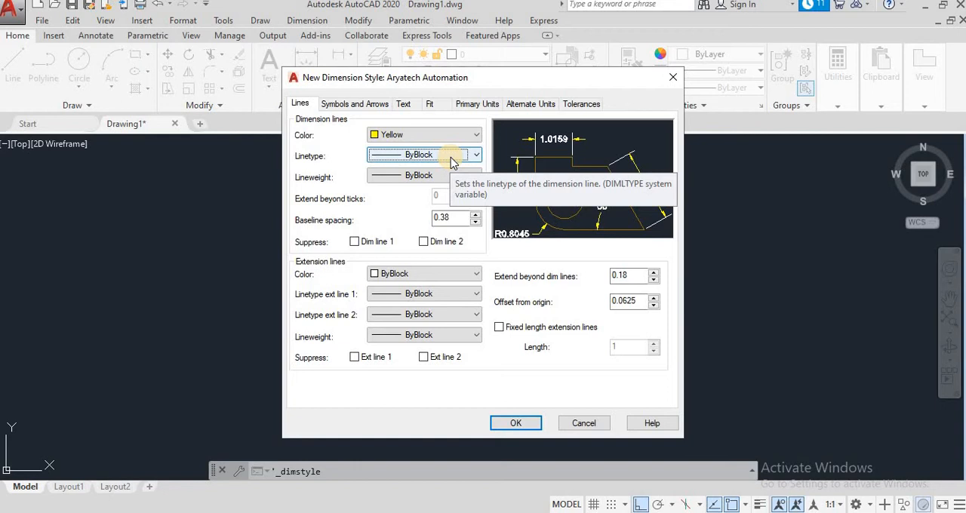
- Set the lineweight of the style's dimension lines to 0.15 mm
left_click(436, 178)
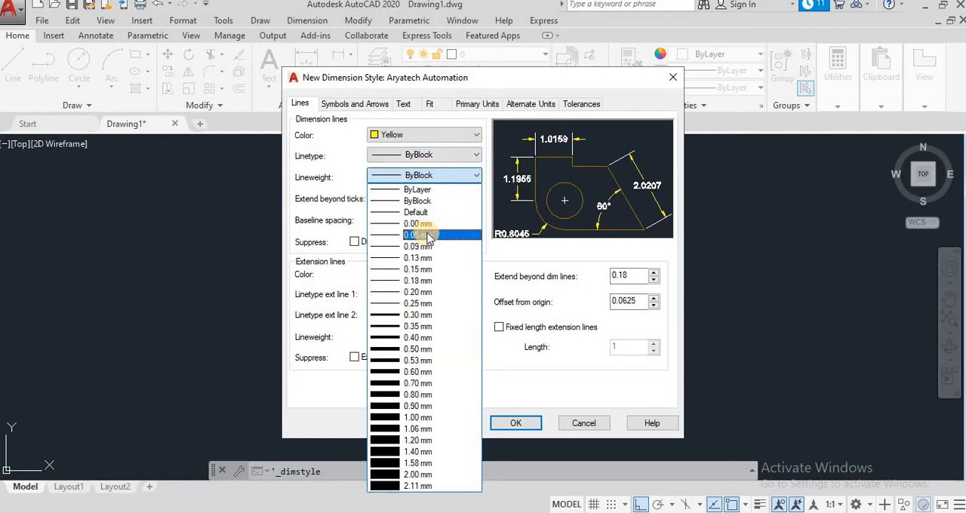
left_click(425, 270)
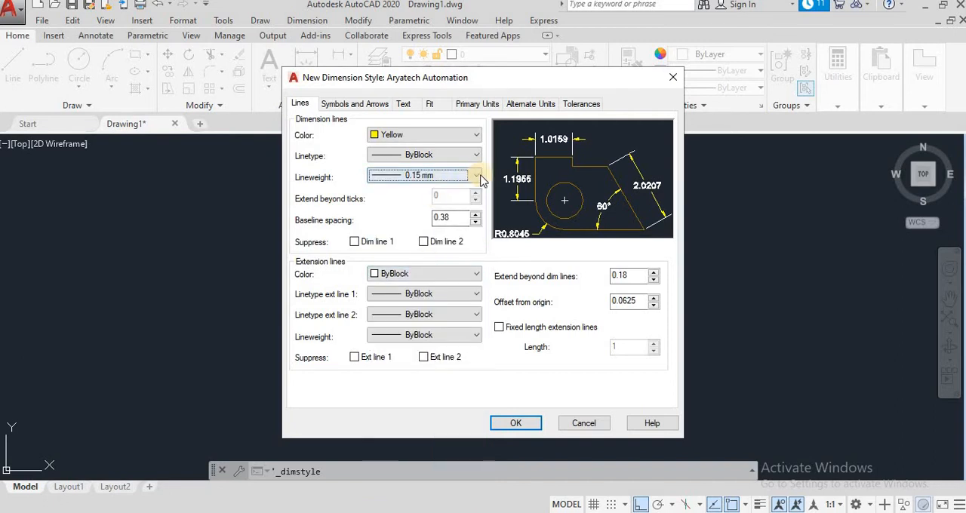
- Try suppressing Dim line 1 and Dim line 2 in the style preview, and restore both
left_click(355, 242)
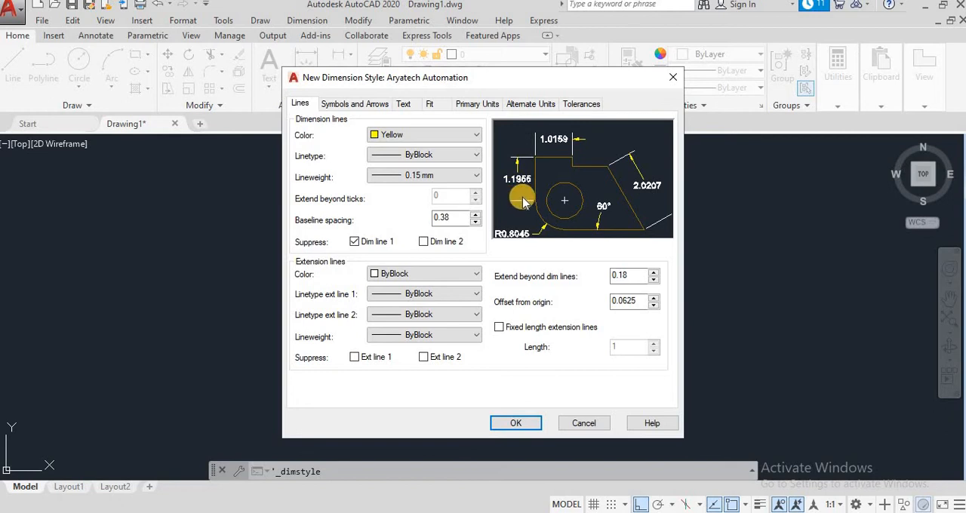
left_click(437, 246)
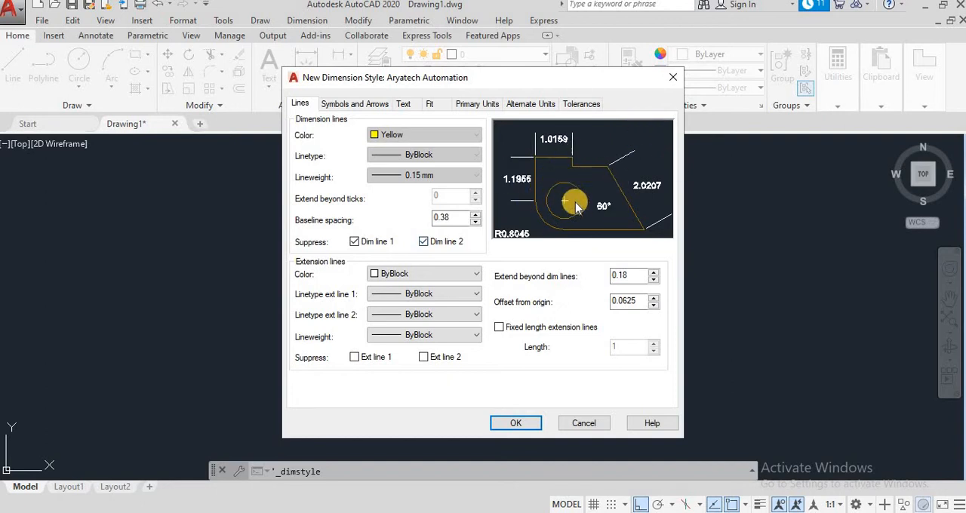
left_click(433, 245)
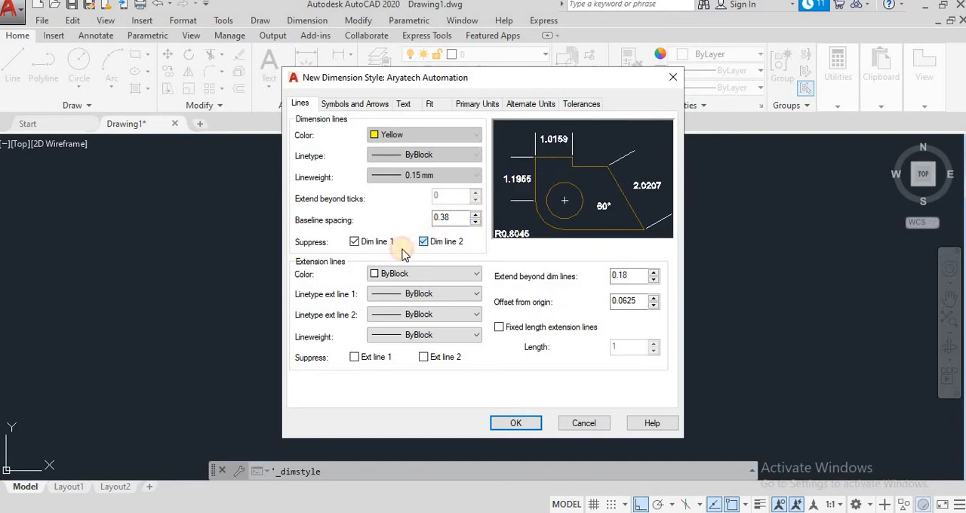
left_click(356, 243)
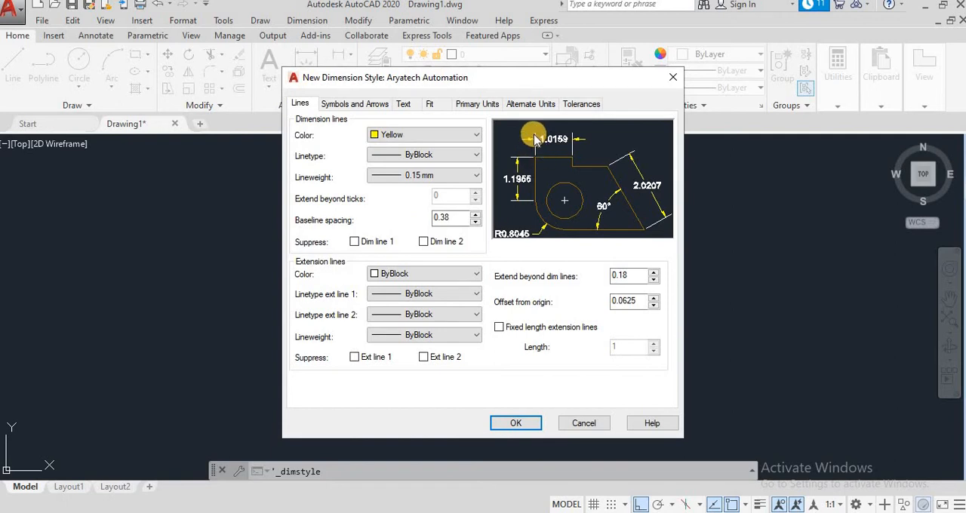
- Set the color of the style's extension lines to Magenta
left_click(466, 274)
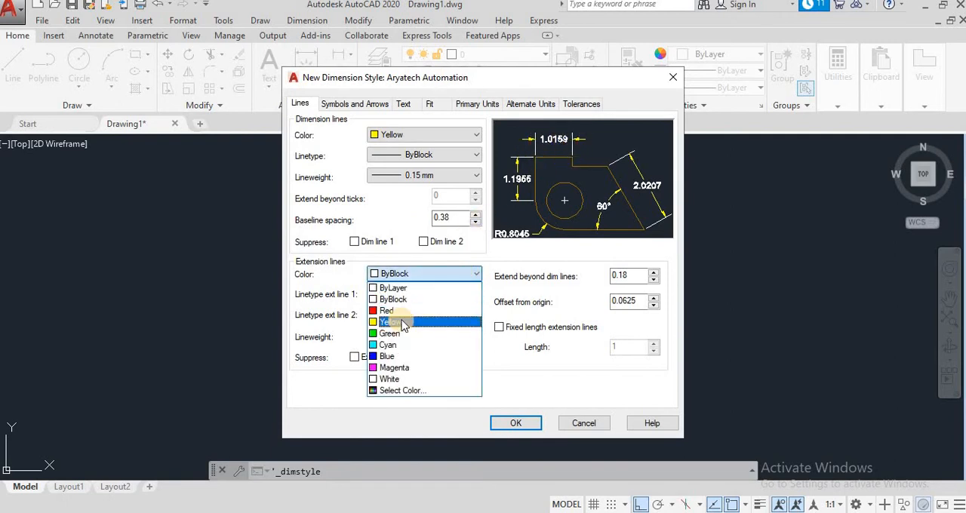
left_click(414, 373)
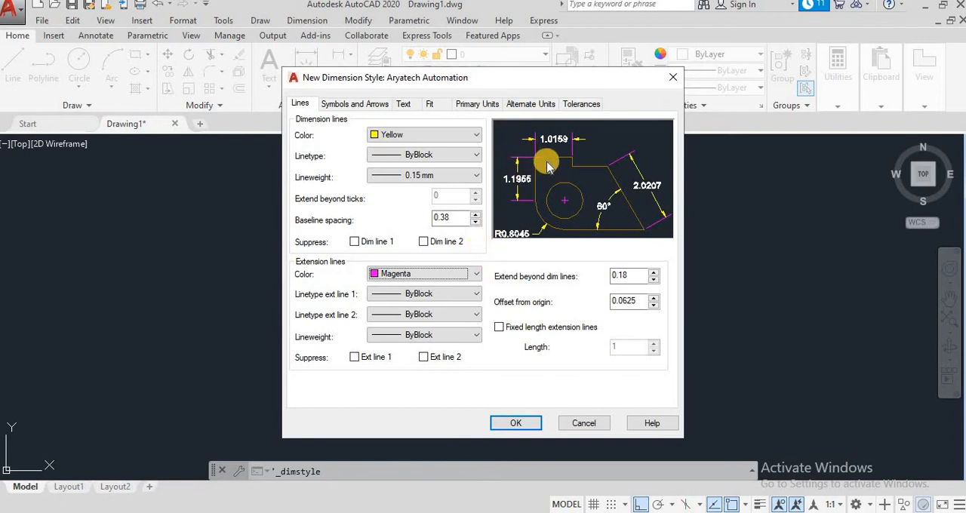
- Look through the loadable linetypes in acadiso.lin for extension line 1 without loading any
left_click(438, 294)
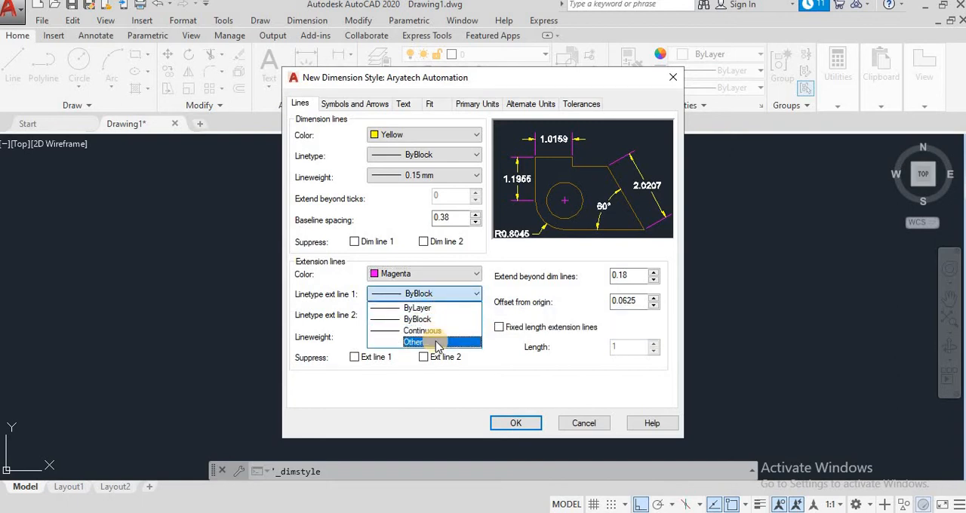
left_click(436, 343)
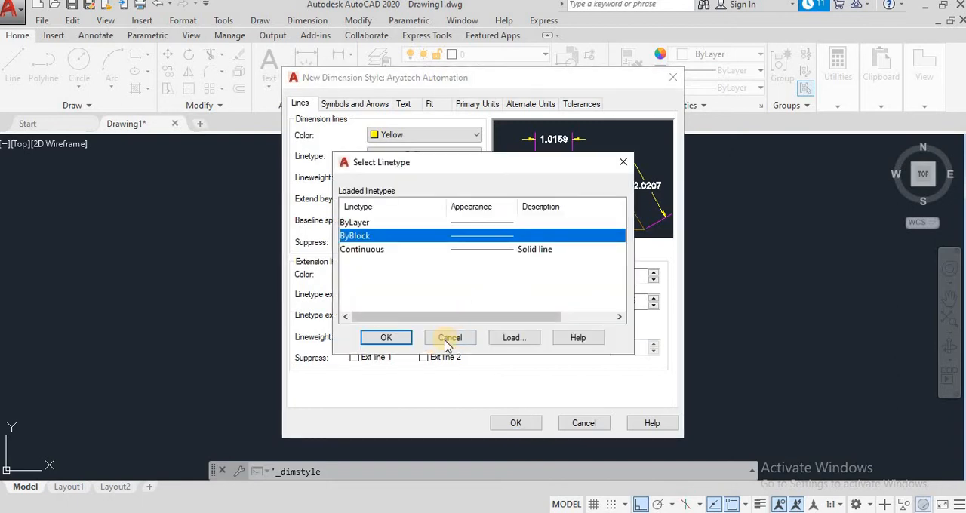
left_click(497, 338)
scroll(500, 272, "down", 5)
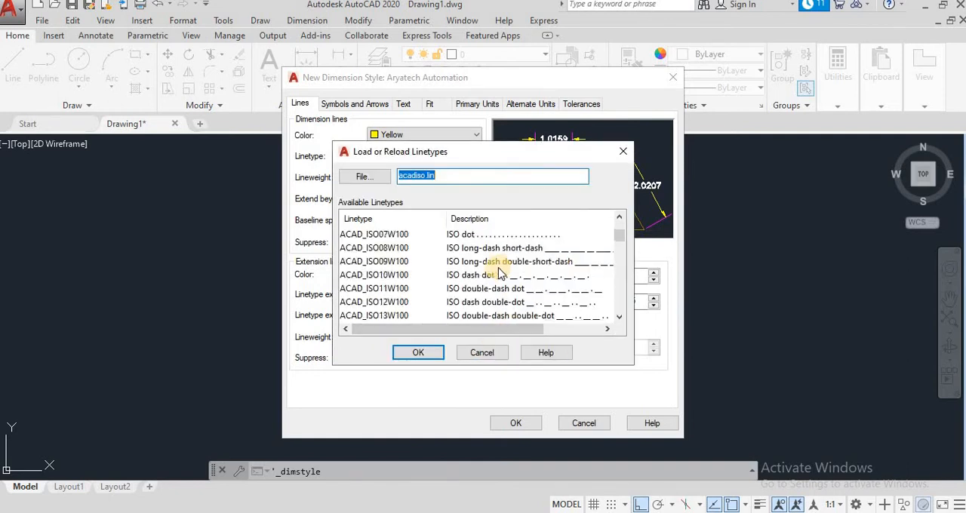
scroll(498, 271, "down", 7)
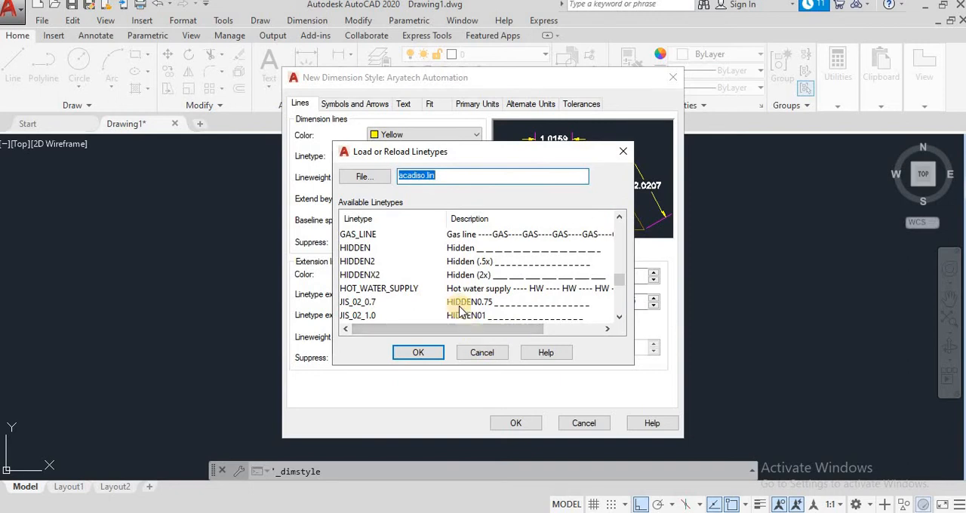
left_click(484, 354)
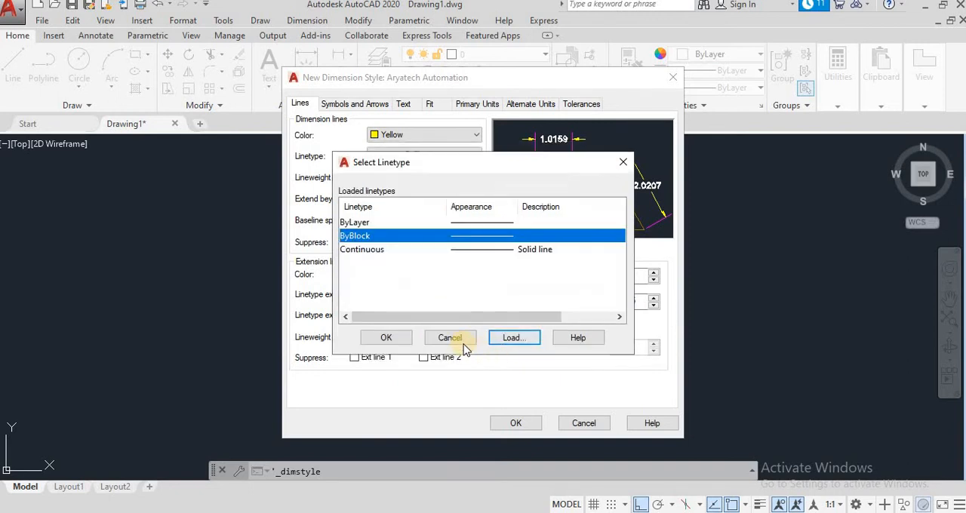
left_click(462, 344)
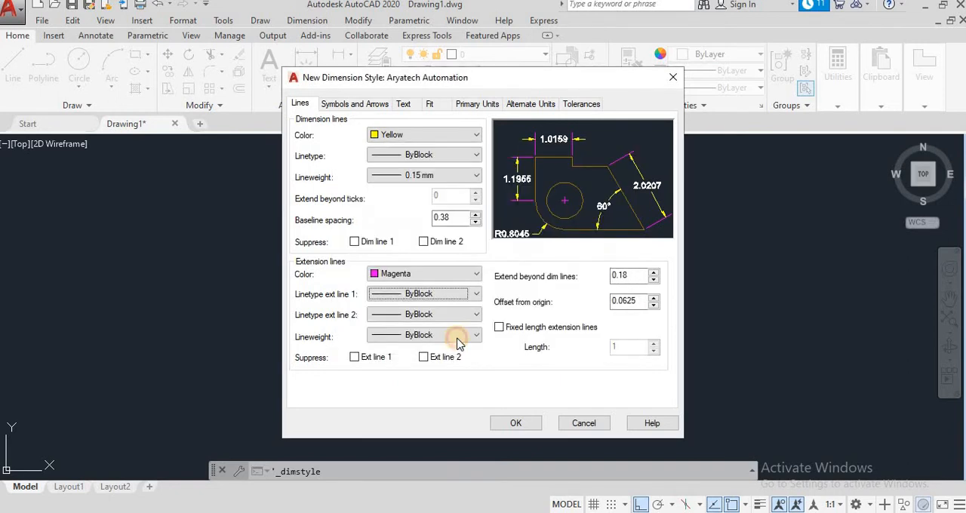
- Try suppressing Ext line 1 in the style preview, and restore it
left_click(365, 360)
left_click(364, 359)
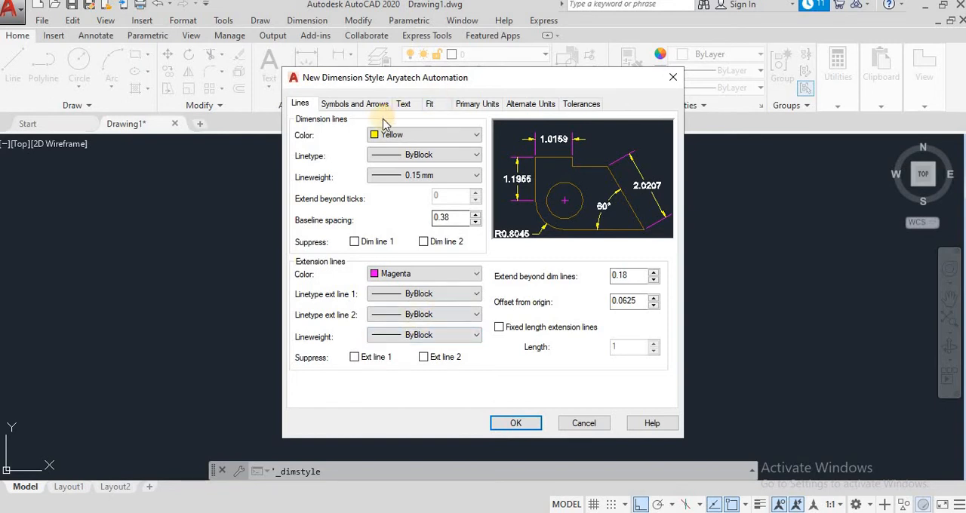
- Try the Dot symbol for the first arrowhead, and set it back to Closed filled
left_click(356, 104)
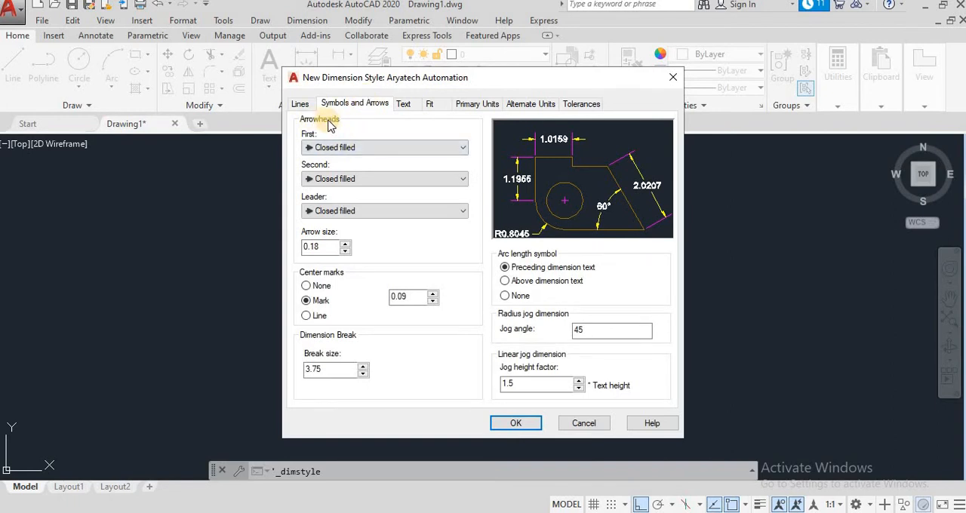
left_click(347, 148)
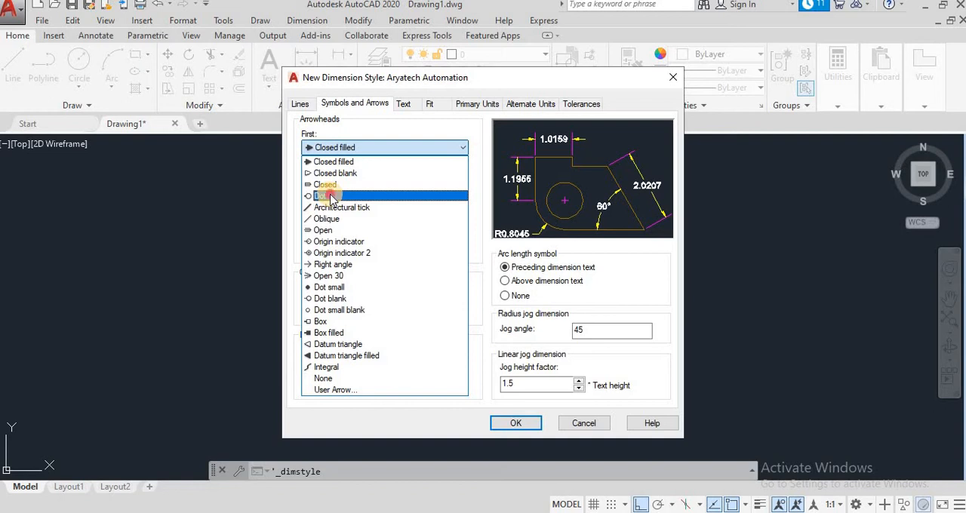
left_click(330, 196)
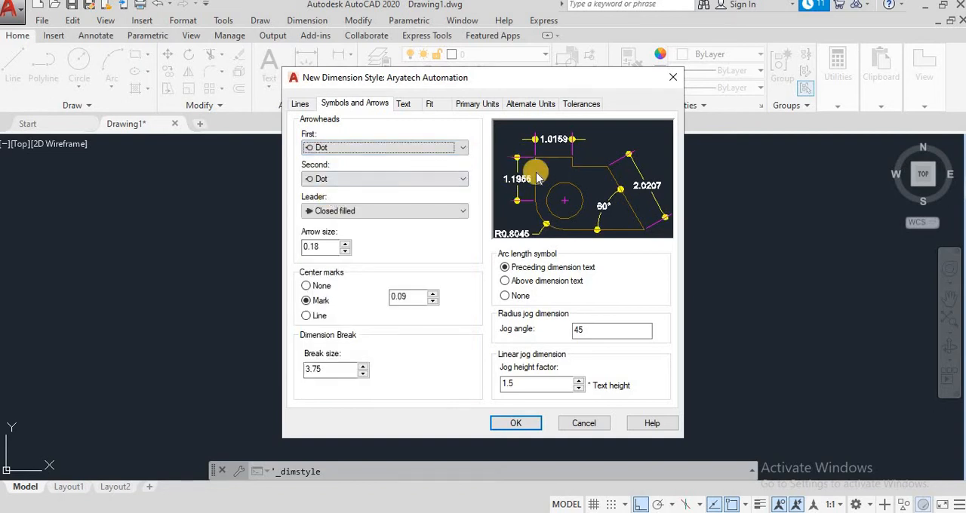
left_click(427, 147)
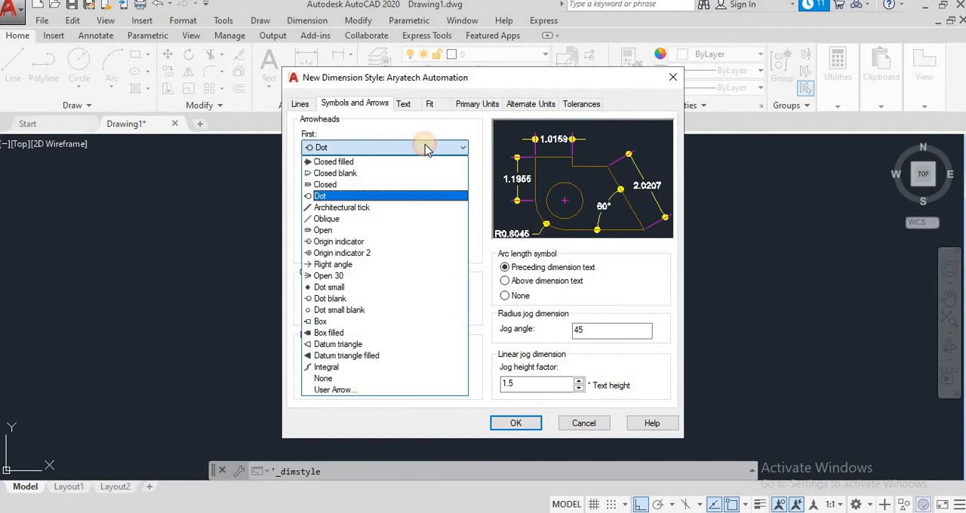
left_click(337, 163)
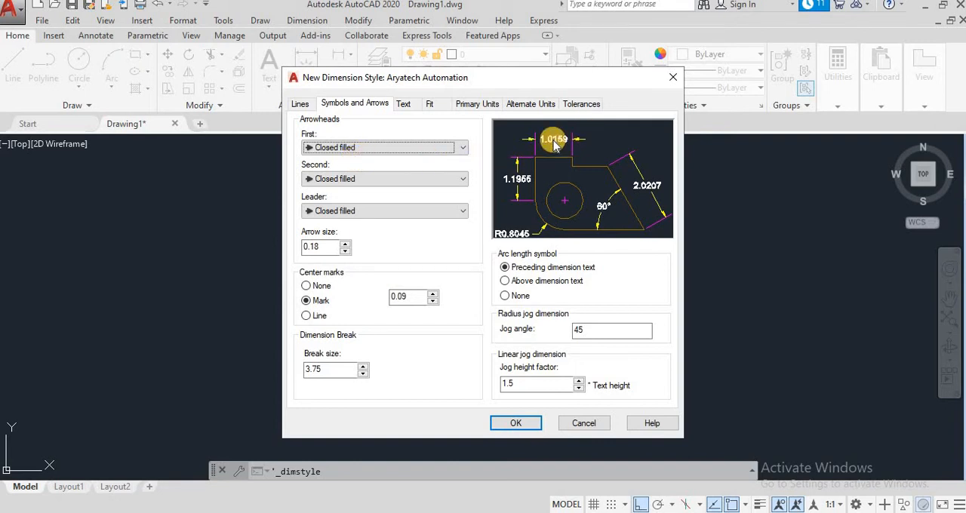
- Try the Dot symbol for only the second arrowhead, and return it to Closed filled
left_click(355, 179)
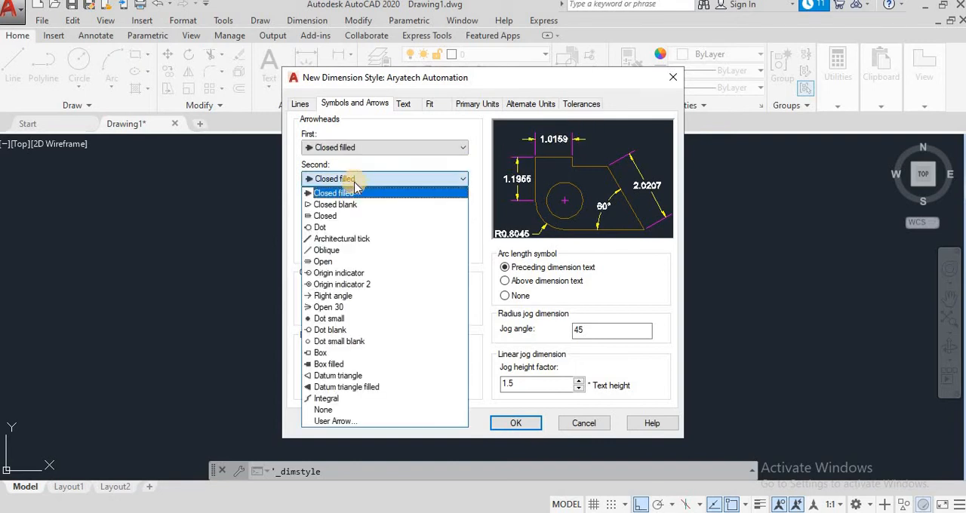
left_click(332, 227)
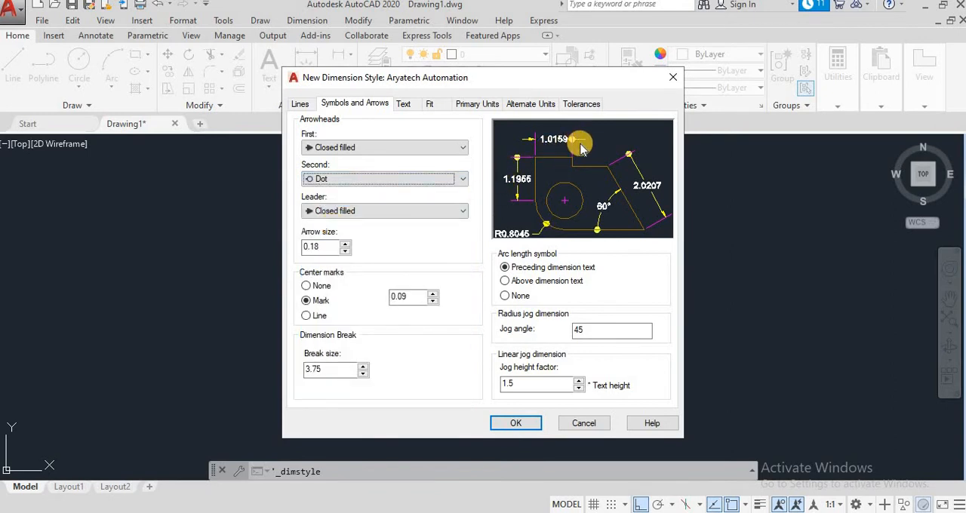
left_click(403, 183)
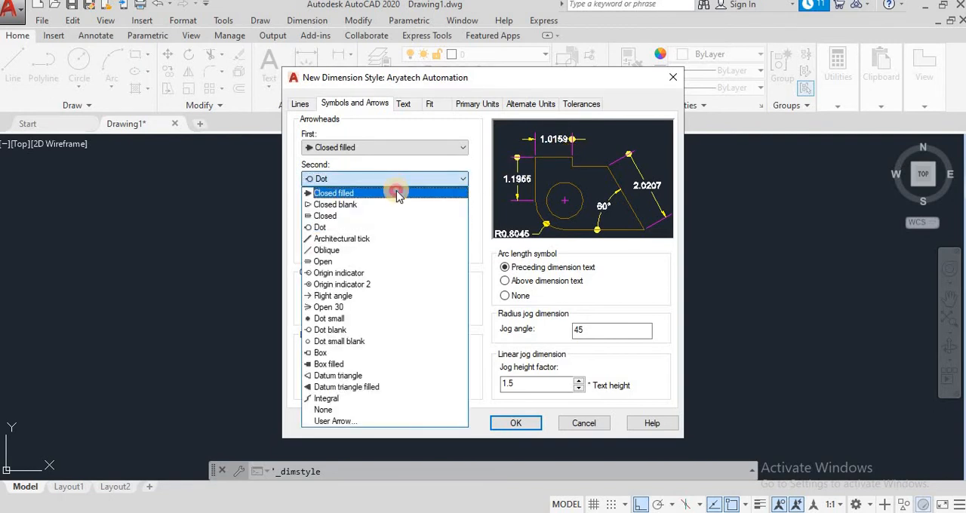
left_click(396, 192)
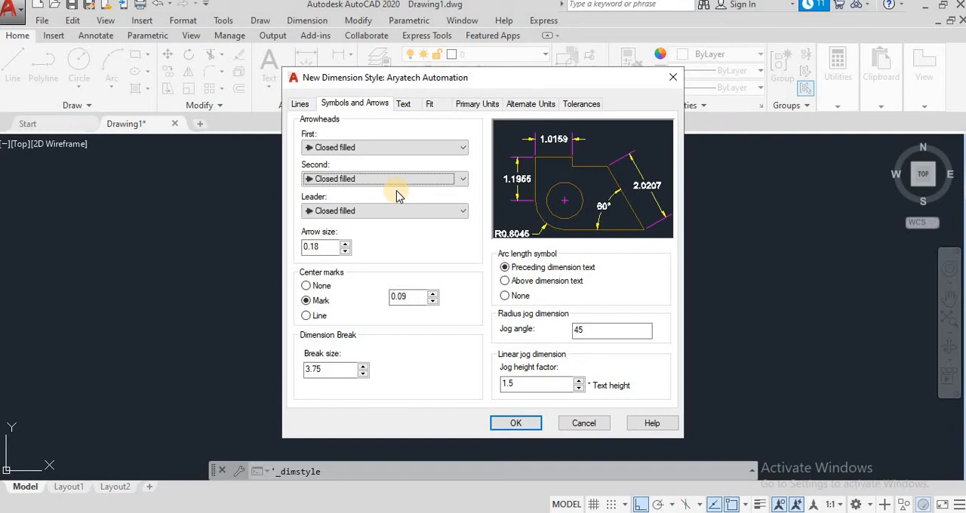
- Try the Closed symbol for the leader arrowhead, and switch it back to Closed filled
left_click(390, 216)
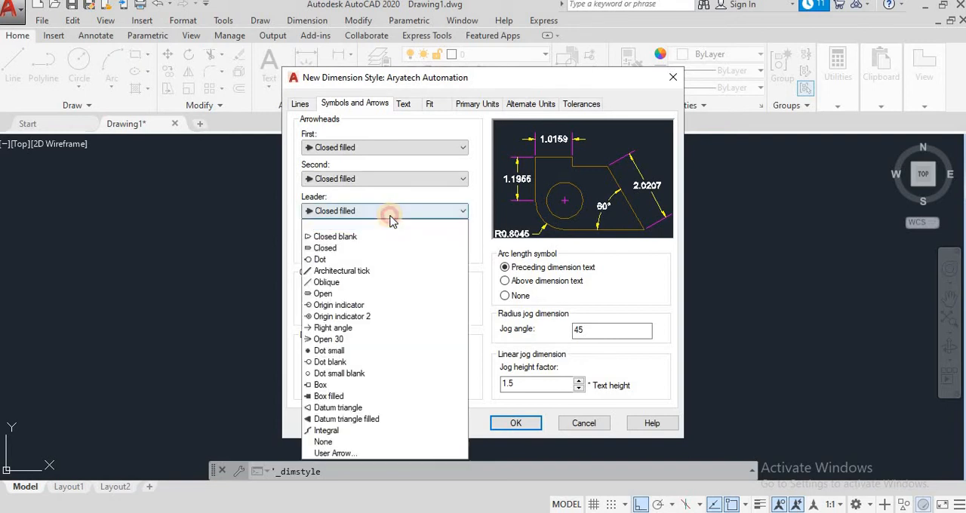
left_click(358, 253)
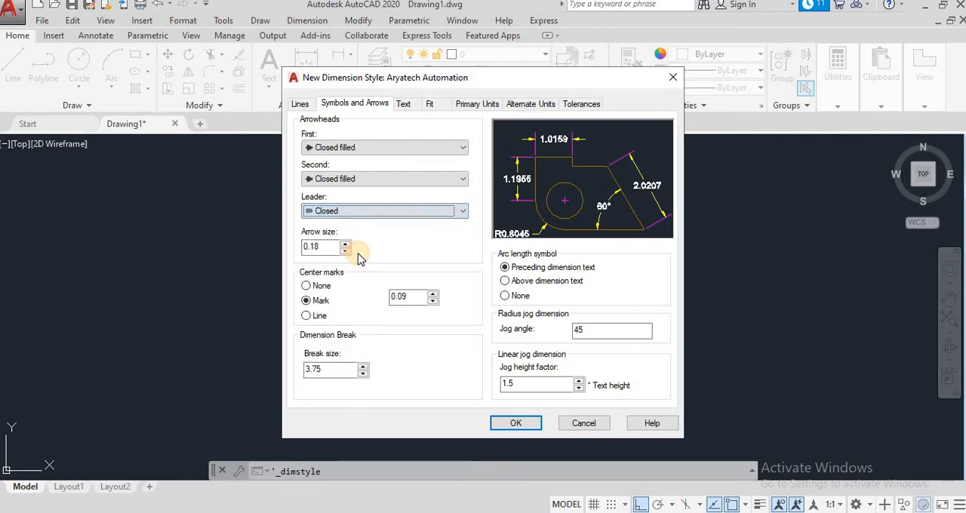
left_click(437, 211)
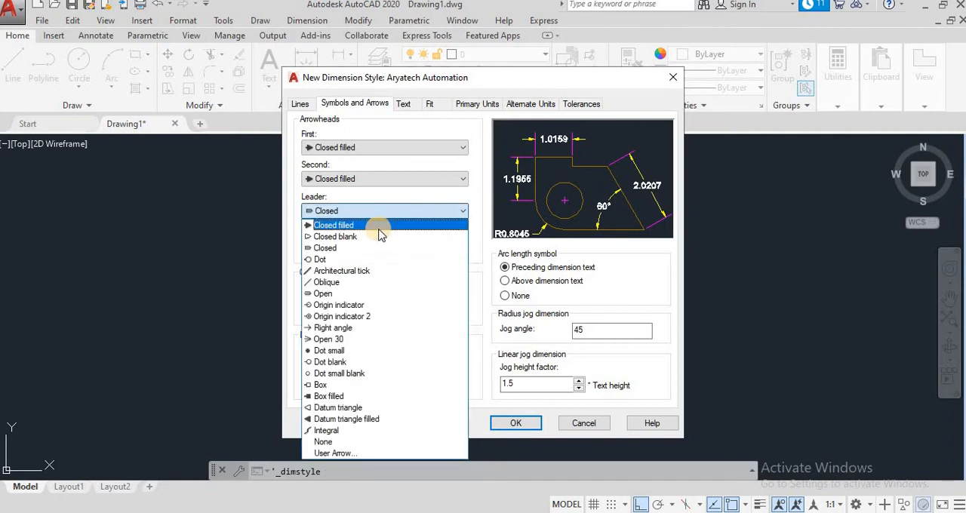
left_click(380, 223)
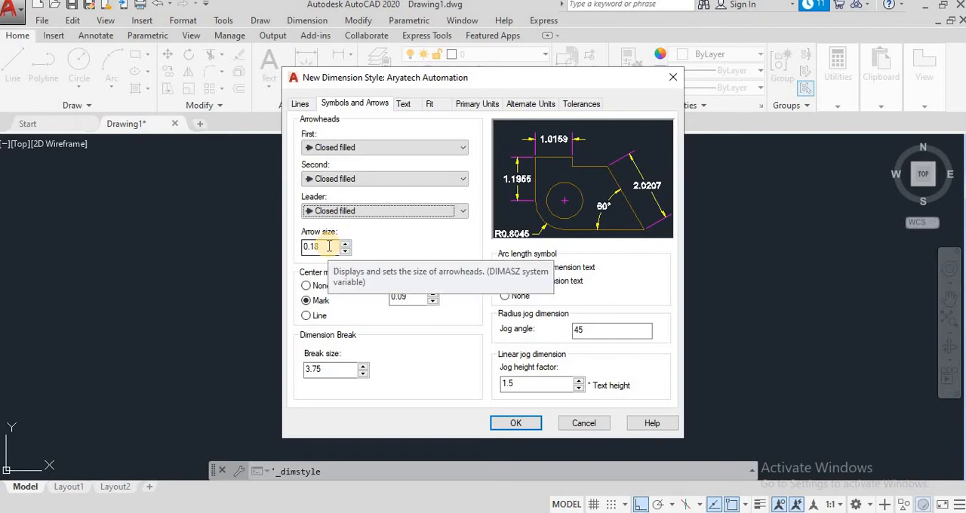
- Set the style's arrow size to 5
left_click_drag(328, 246, 289, 252)
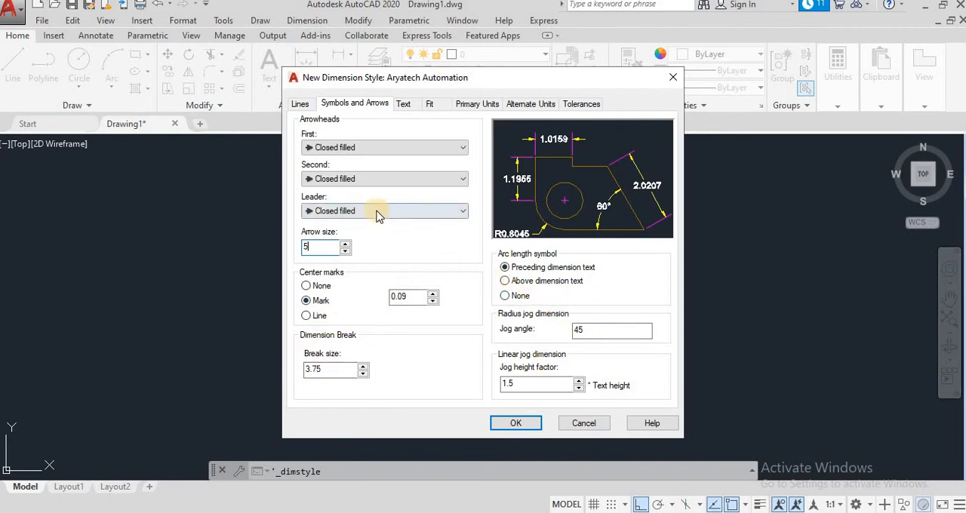
- Set the dimension text appearance to the Standard text style, Green text color and a text height of 5
left_click(403, 104)
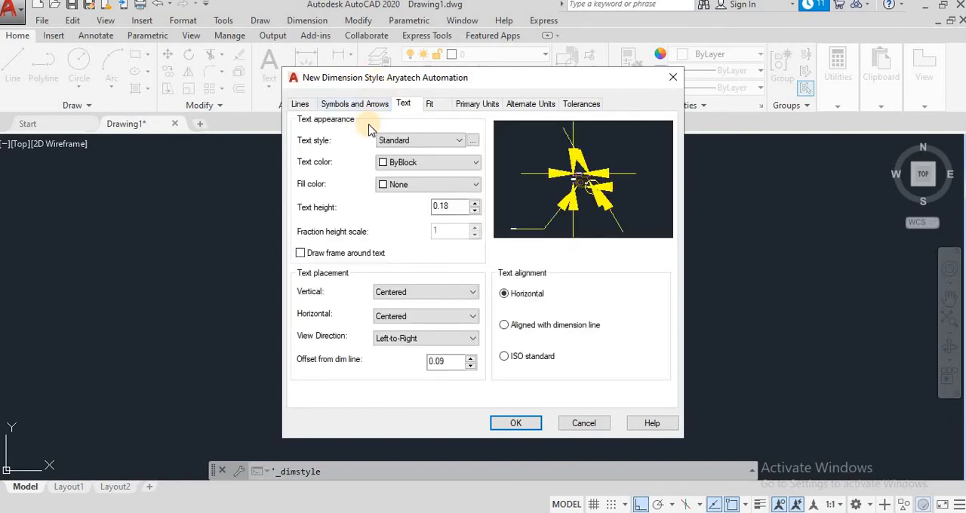
left_click(442, 141)
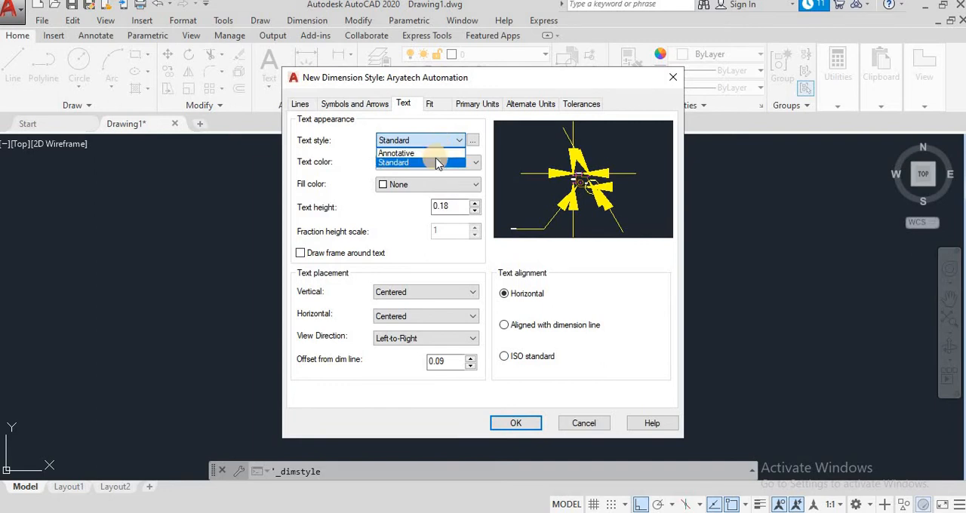
left_click(437, 162)
left_click(436, 162)
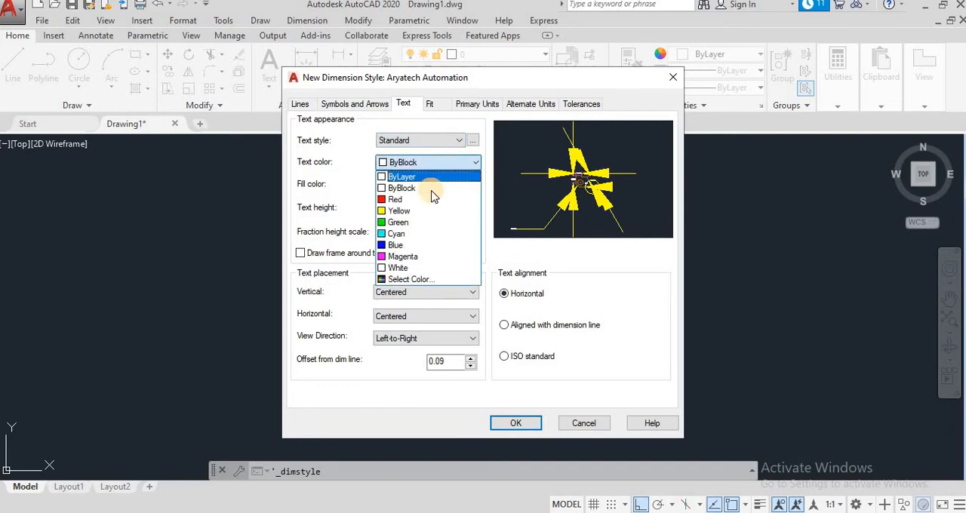
left_click(391, 223)
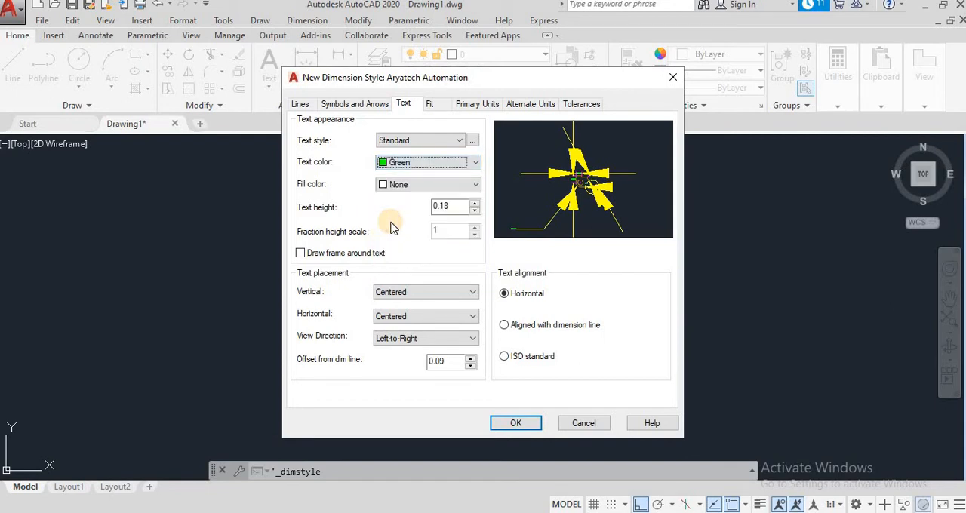
left_click_drag(457, 205, 403, 212)
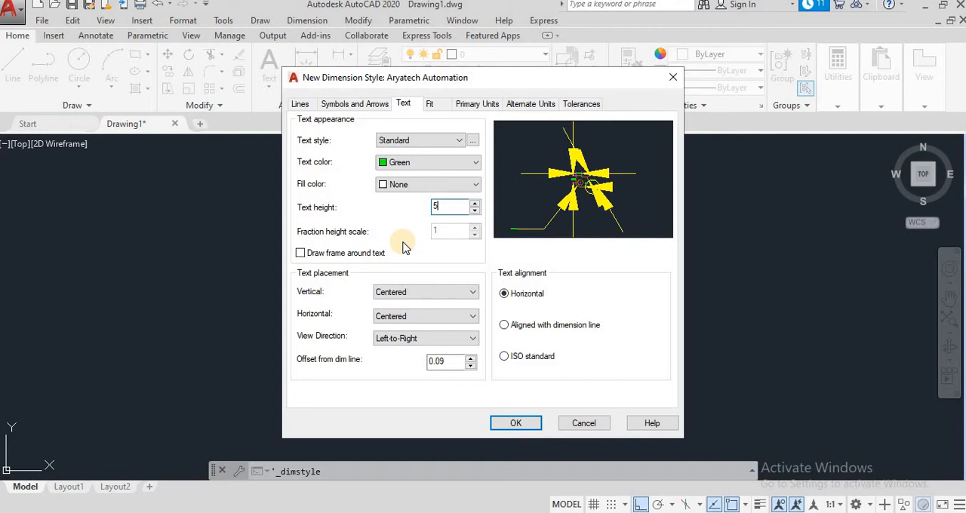
- Try drawing a frame around the dimension text, and turn the frame off again
left_click(348, 254)
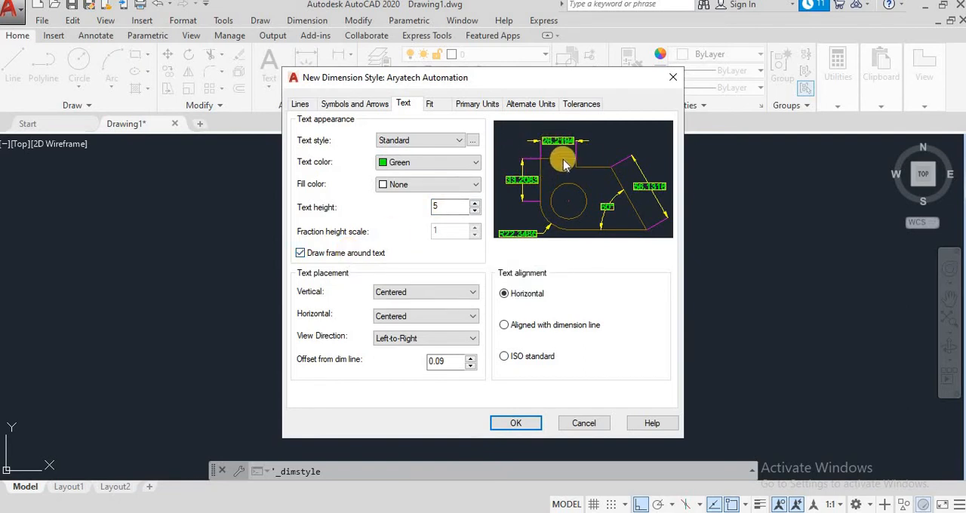
left_click(361, 258)
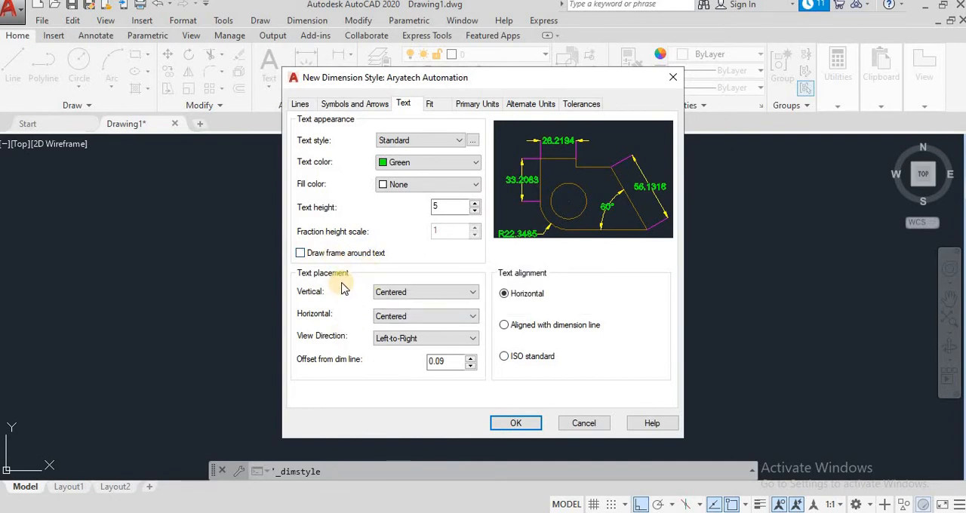
- Try the Below option for the vertical text placement, and set it back to Centered
left_click(431, 292)
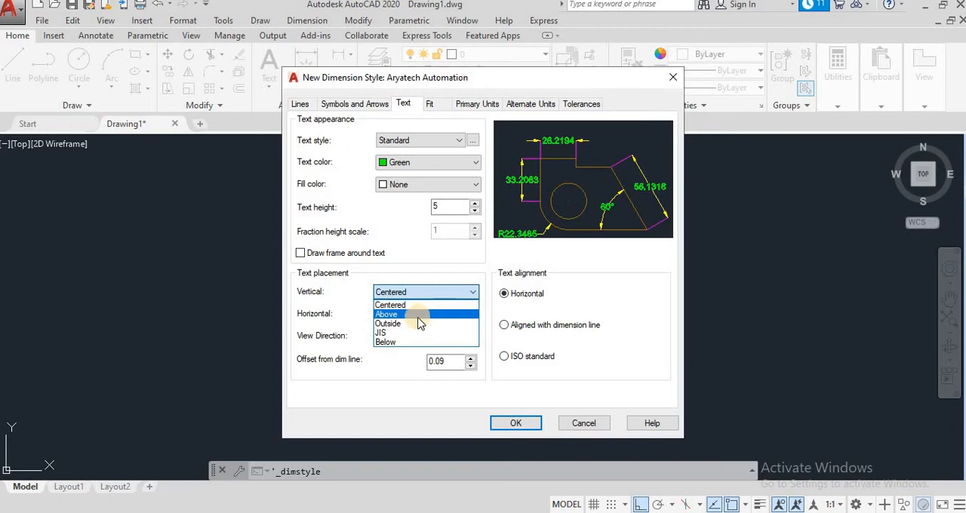
left_click(411, 342)
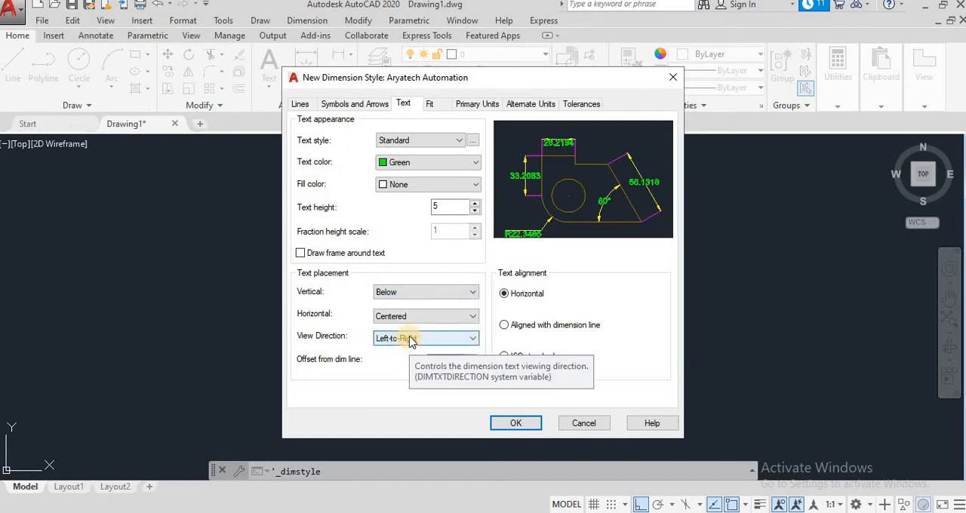
left_click(414, 296)
left_click(406, 304)
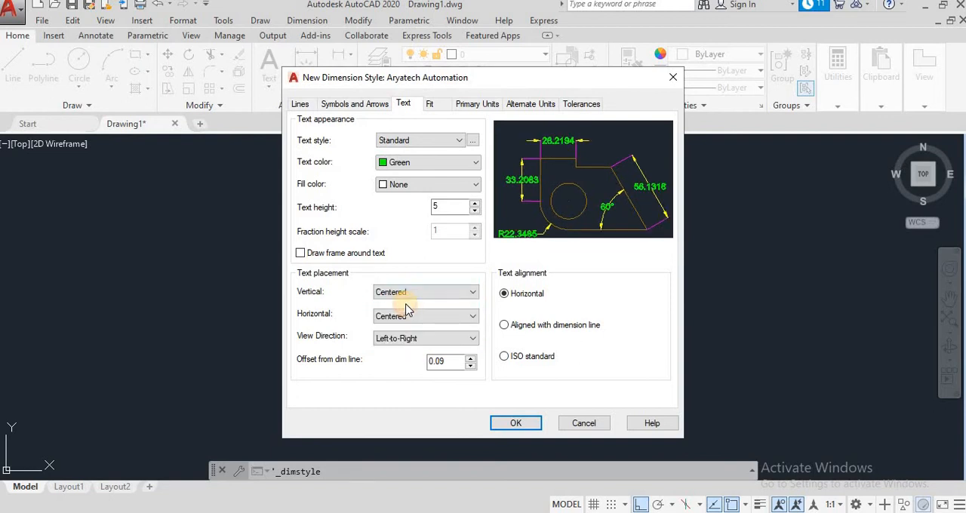
- Look through the horizontal text placement options without changing the selection
left_click(385, 319)
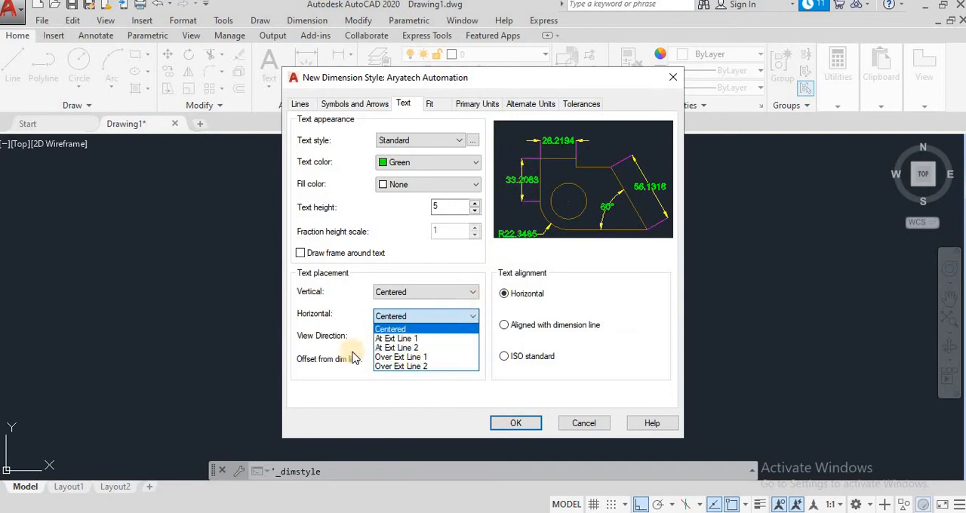
left_click(331, 389)
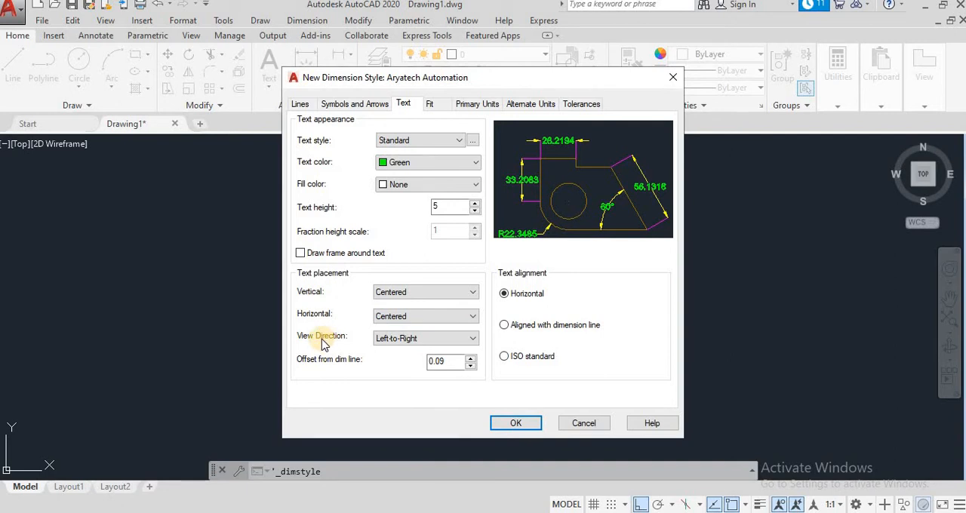
- Try the Right-to-Left view direction for the dimension text, and set it back to Left-to-Right
left_click(397, 338)
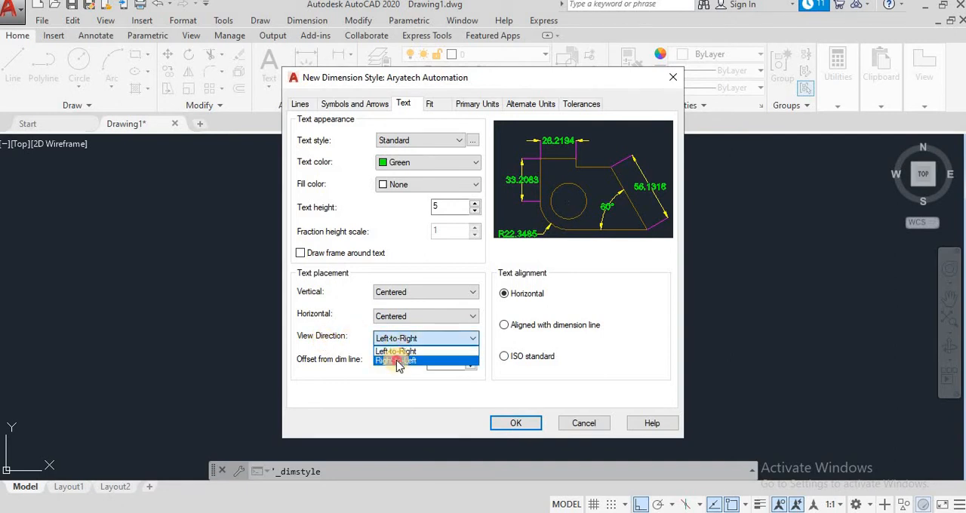
left_click(399, 361)
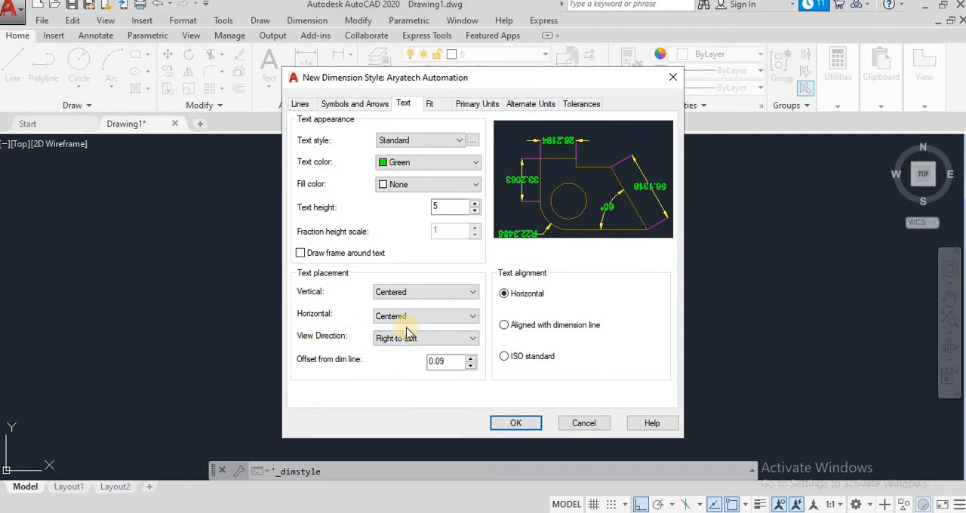
left_click(406, 339)
left_click(399, 351)
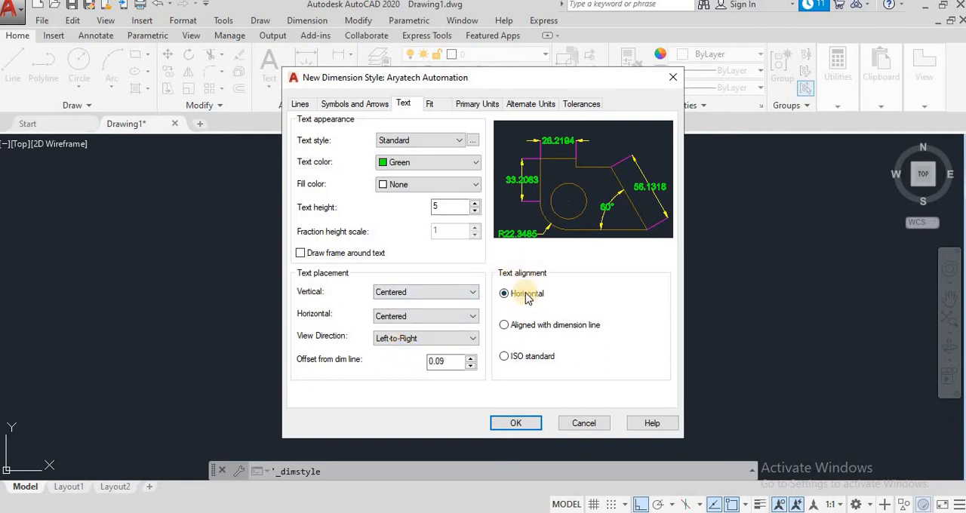
- Try the Aligned with dimension line and ISO standard text alignments, and return the alignment to Horizontal
left_click(515, 327)
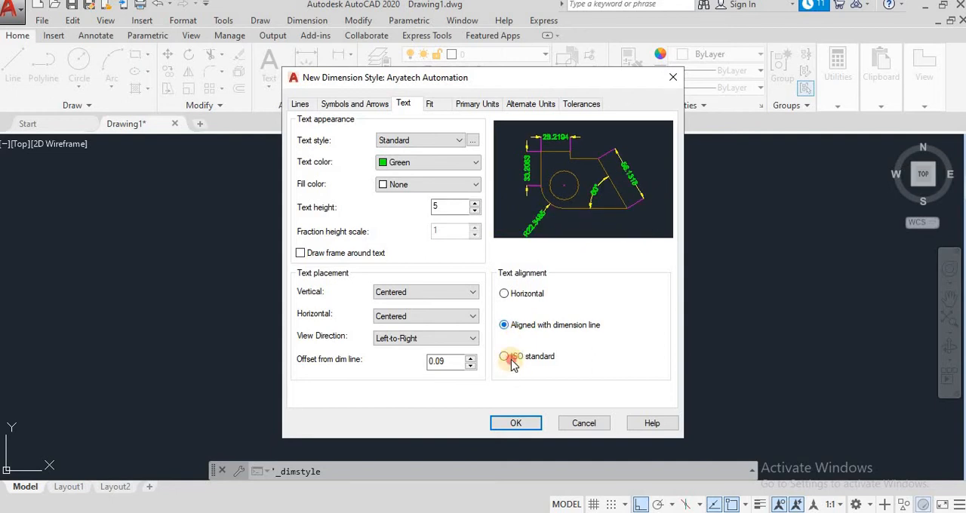
left_click(511, 361)
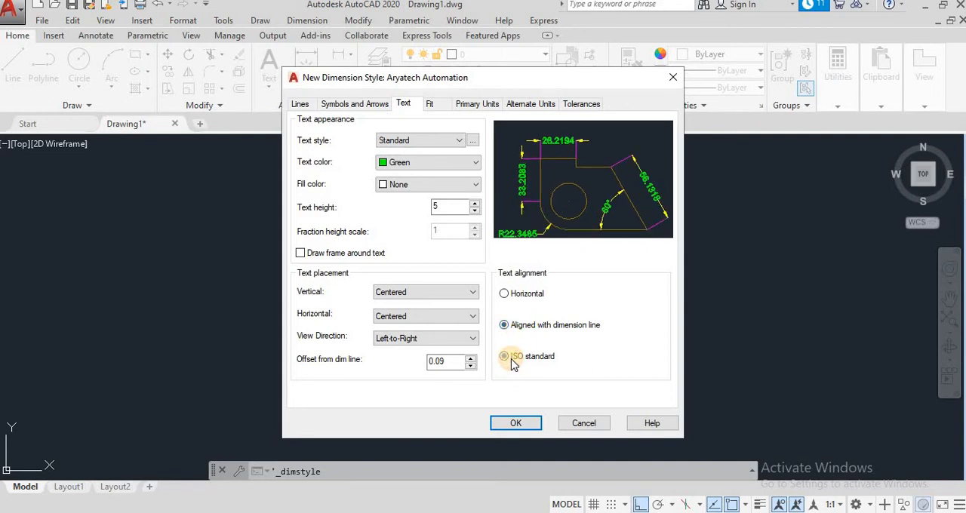
left_click(534, 300)
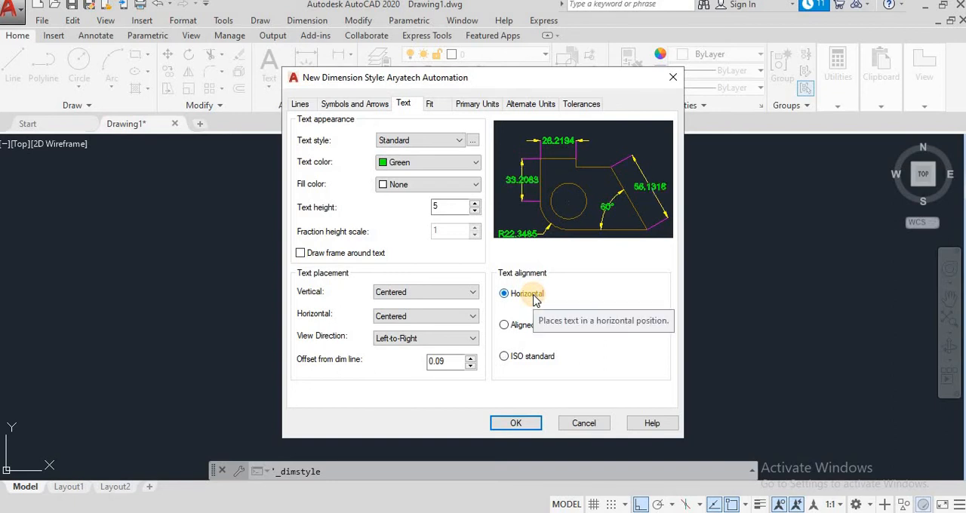
- Review the fit options, and set the primary linear units to Decimal format with a precision of 0.00
left_click(433, 106)
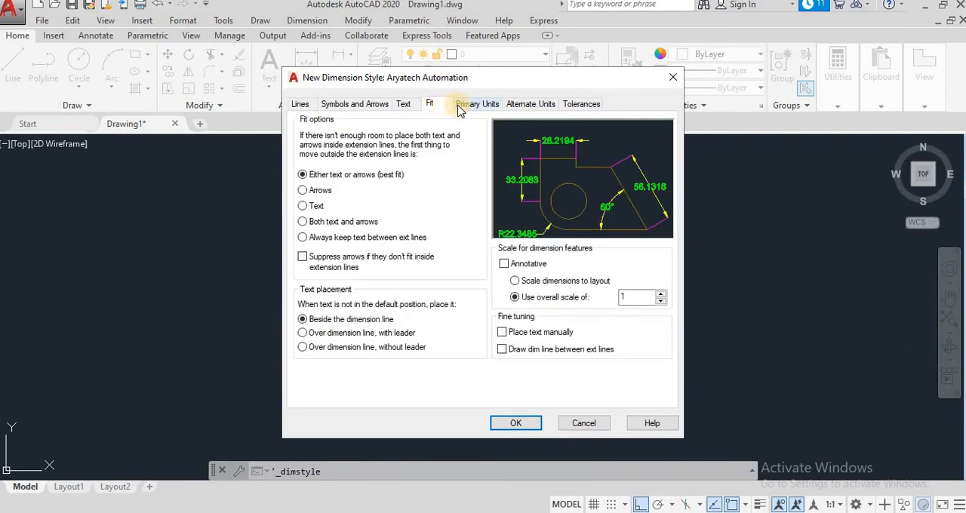
left_click(464, 108)
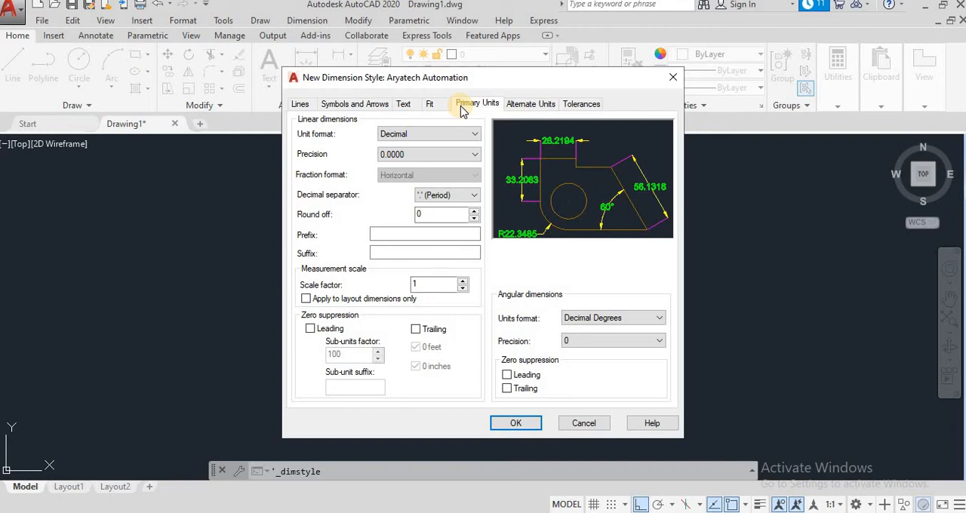
left_click(442, 133)
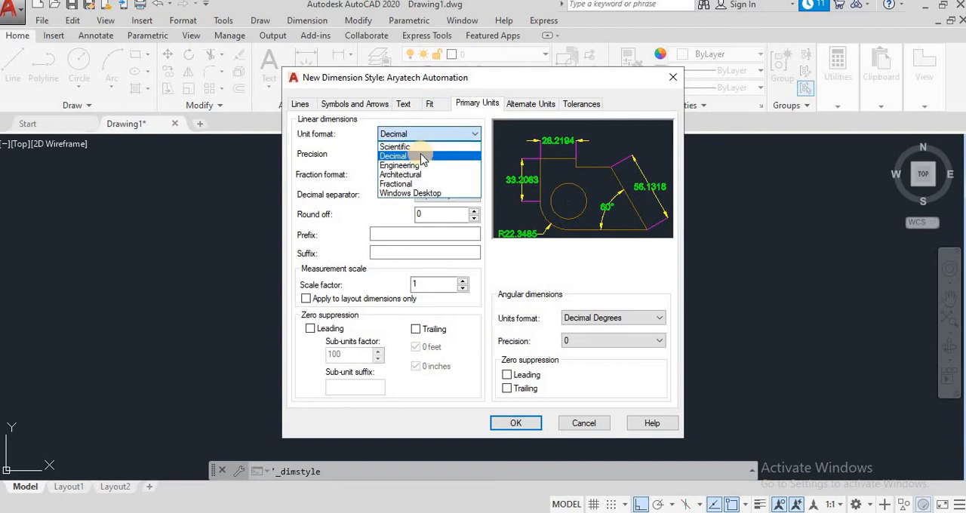
left_click(422, 156)
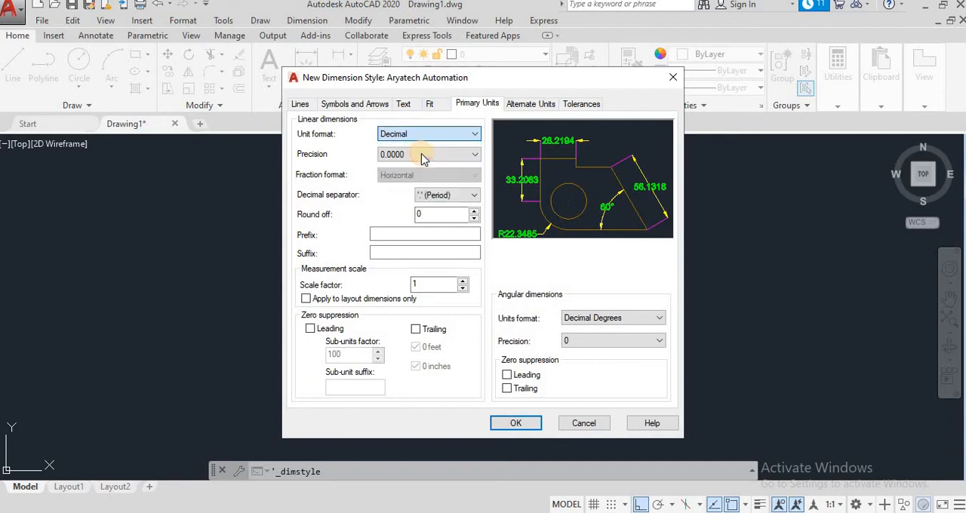
left_click(423, 156)
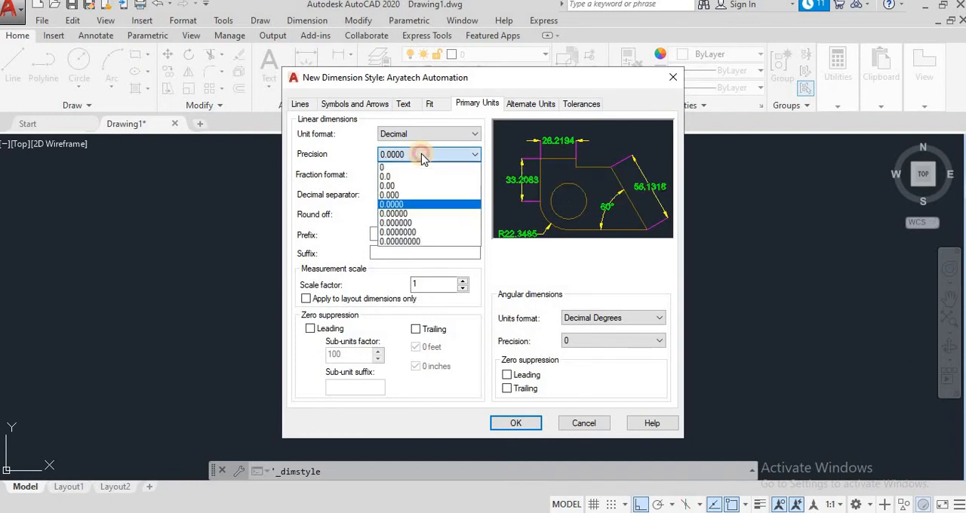
left_click(393, 186)
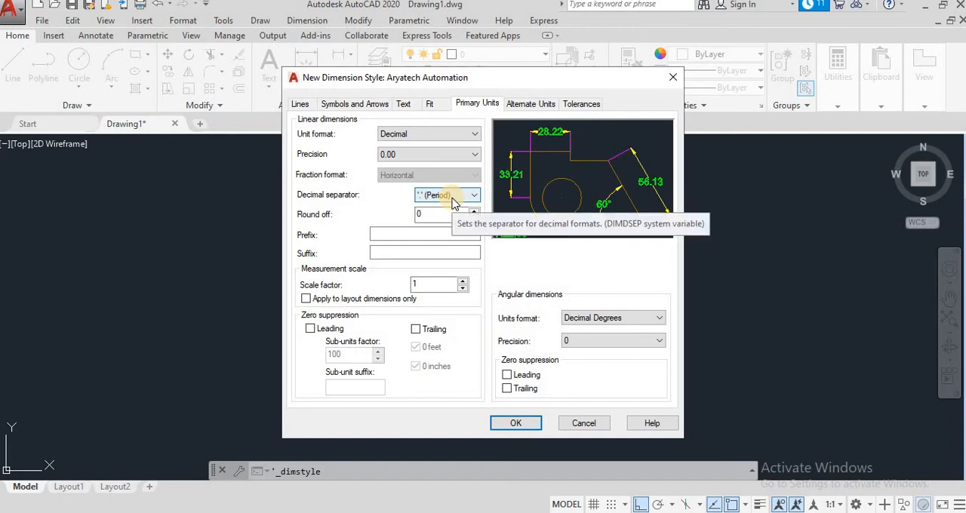
- Set the angular dimensions to Decimal Degrees with a precision of 0.0
left_click(610, 320)
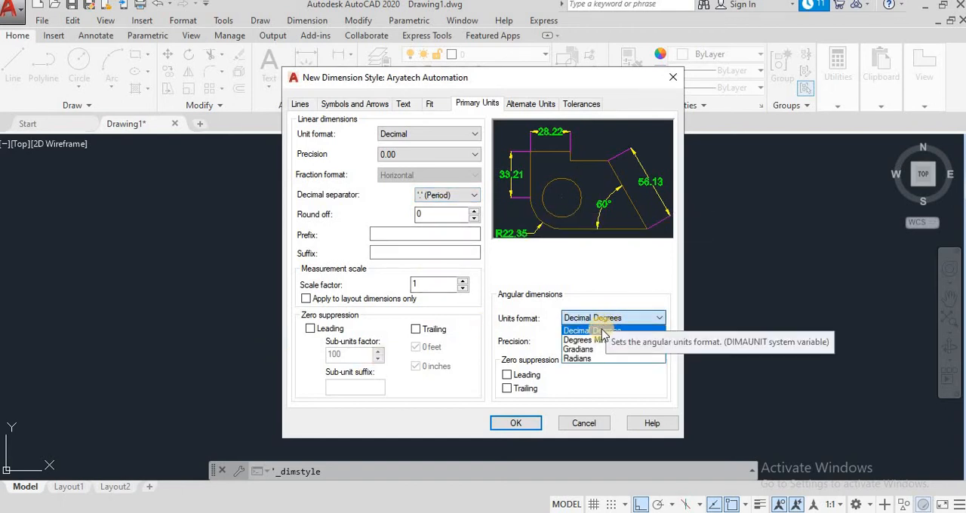
left_click(599, 331)
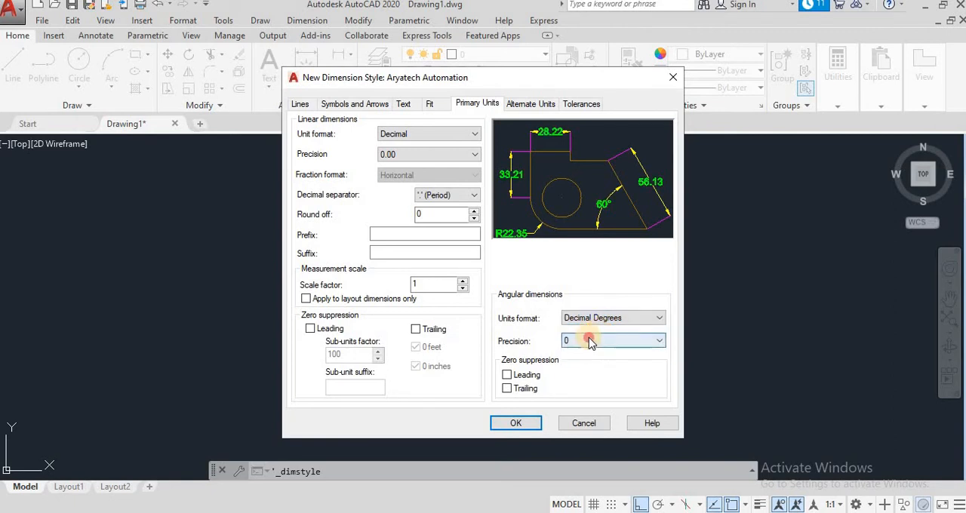
left_click(583, 341)
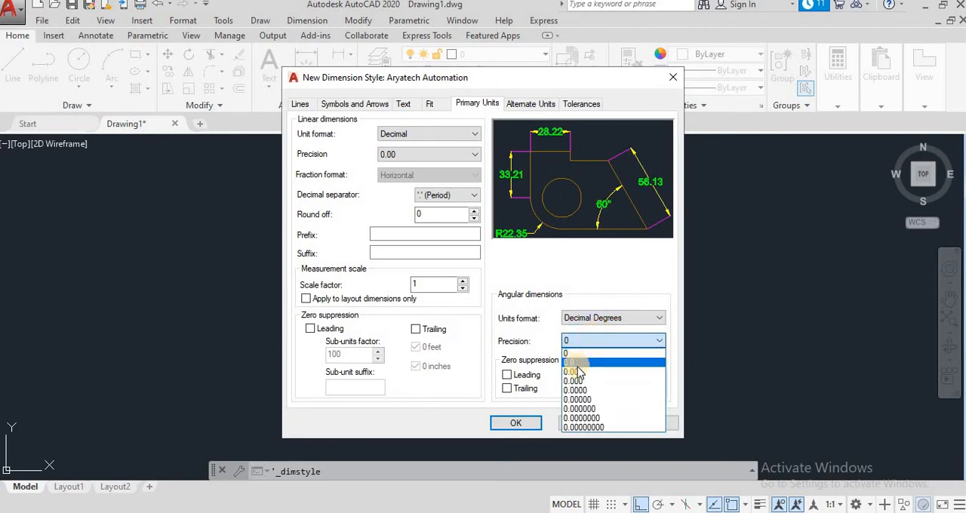
left_click(577, 370)
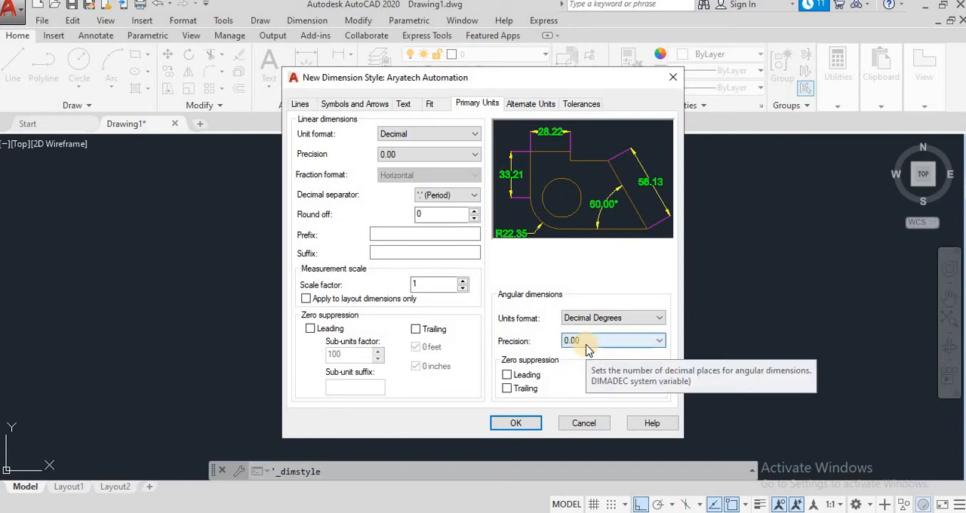
left_click(580, 341)
left_click(575, 365)
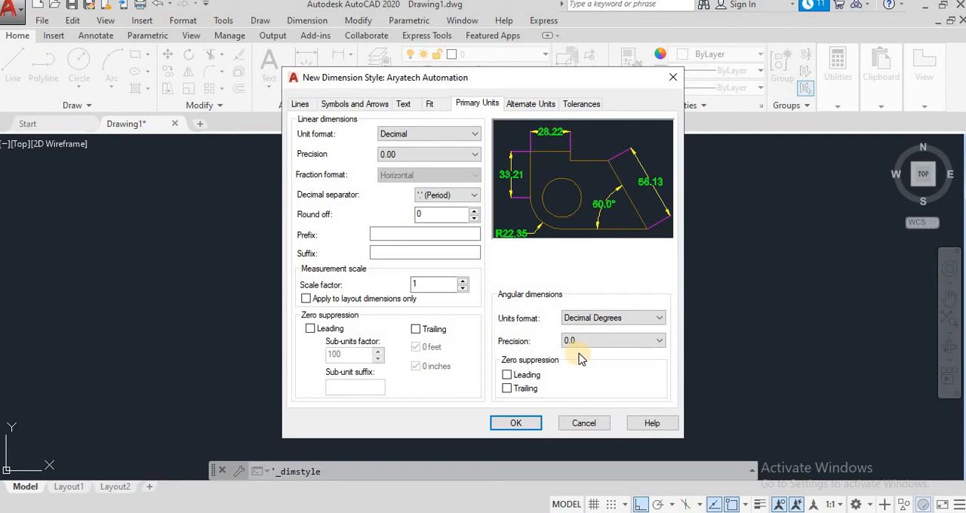
- Look over the alternate units and tolerance settings of the new dimension style
left_click(532, 104)
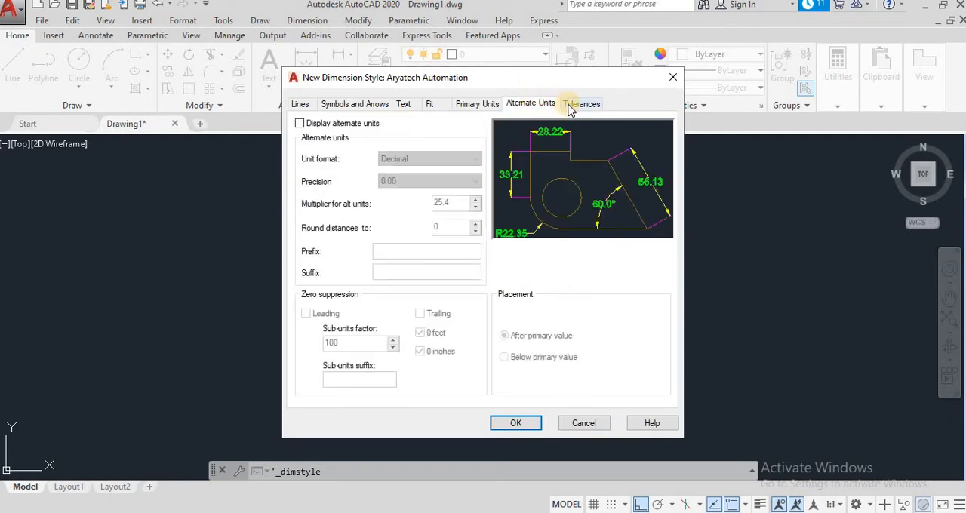
left_click(571, 105)
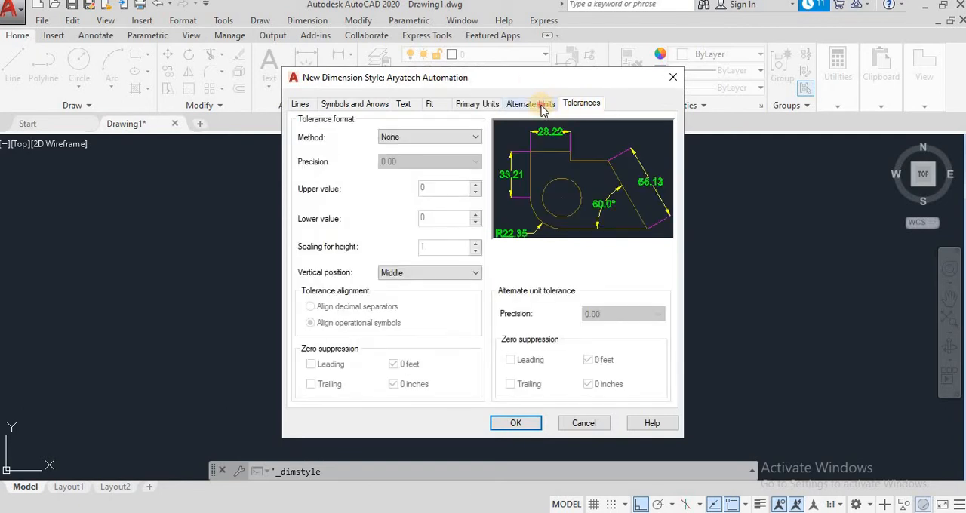
left_click(543, 103)
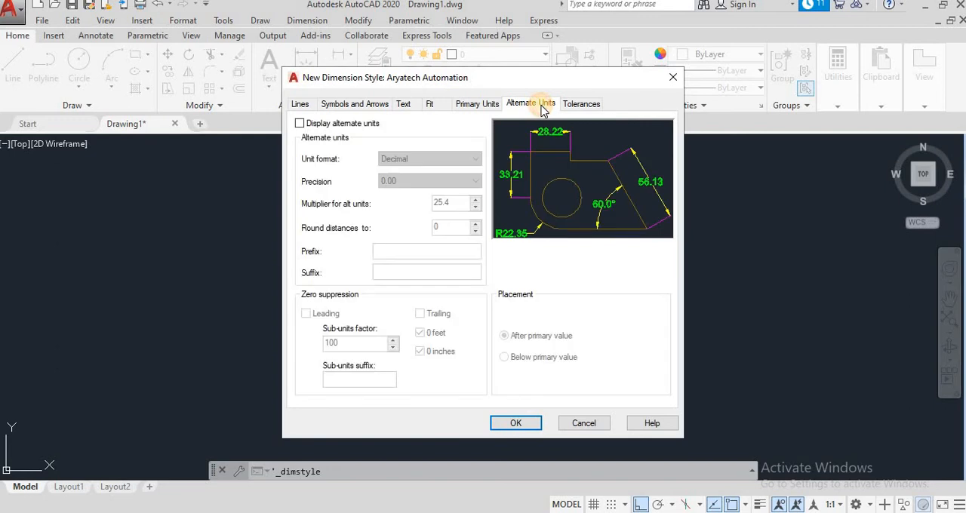
- Save the Aryatech Automation dimension style, make it the current style and close the style manager
left_click(518, 424)
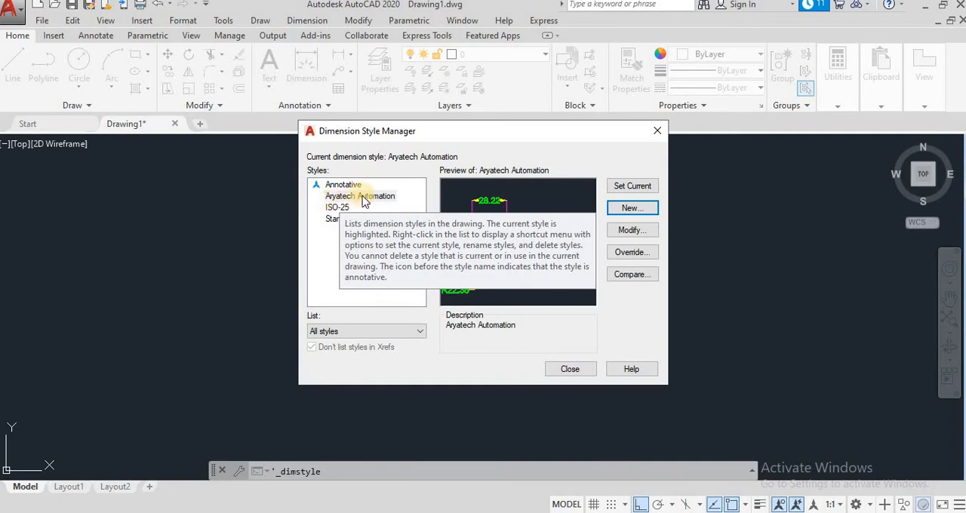
left_click(373, 196)
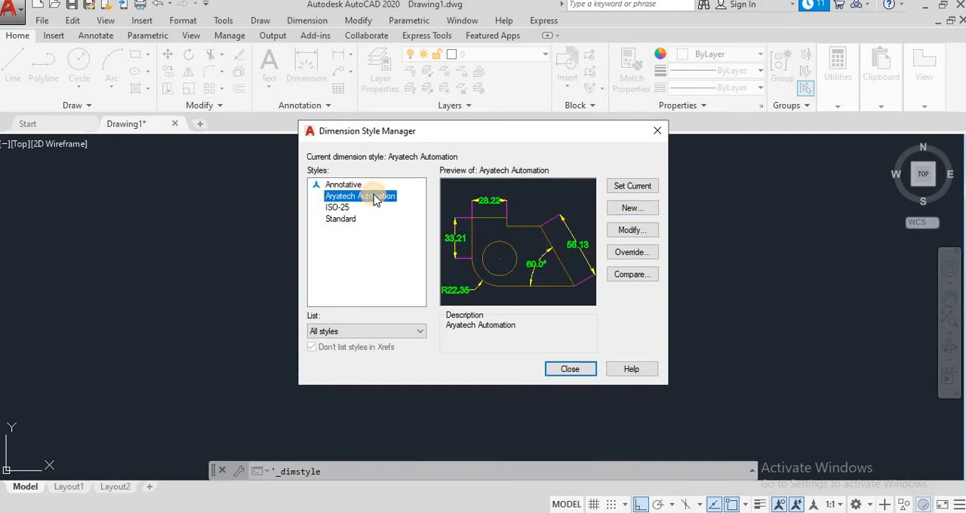
left_click(632, 188)
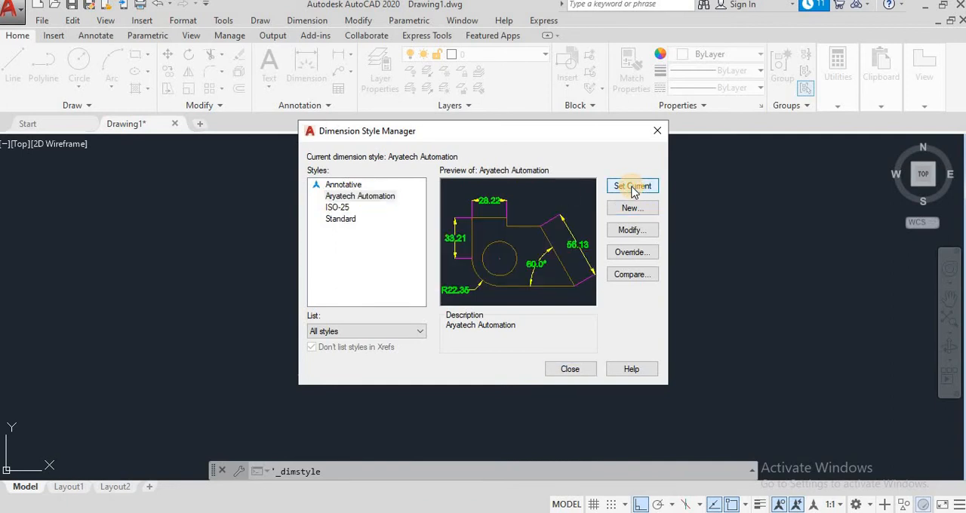
left_click(571, 370)
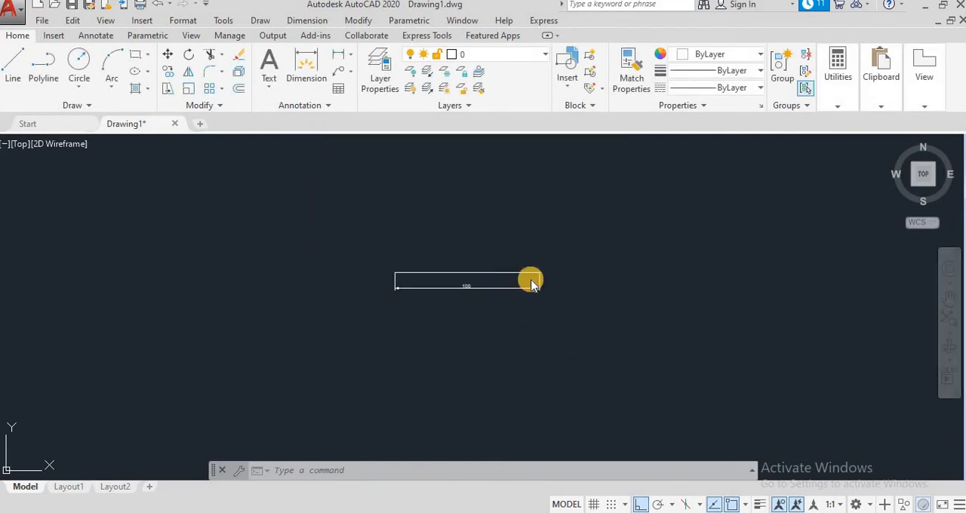
- Erase the old linear dimension below the horizontal line
left_click(529, 284)
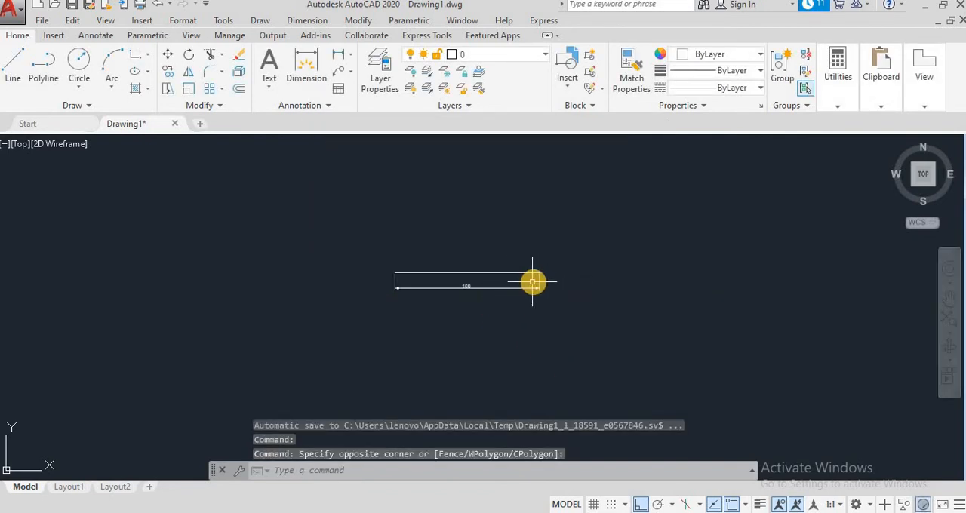
left_click(538, 283)
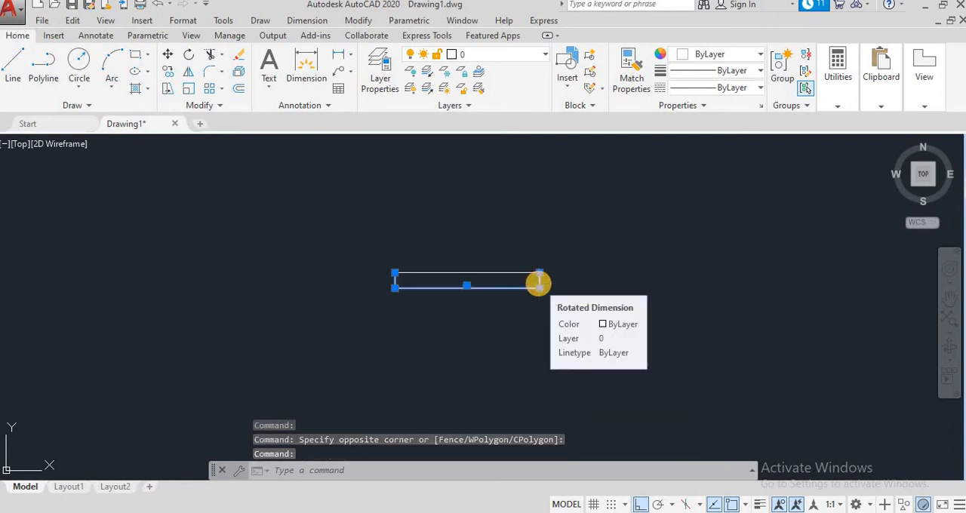
key("Delete")
- Add a linear dimension between the horizontal line's two endpoints, placing the dimension line below it
scroll(549, 286, "up", 2)
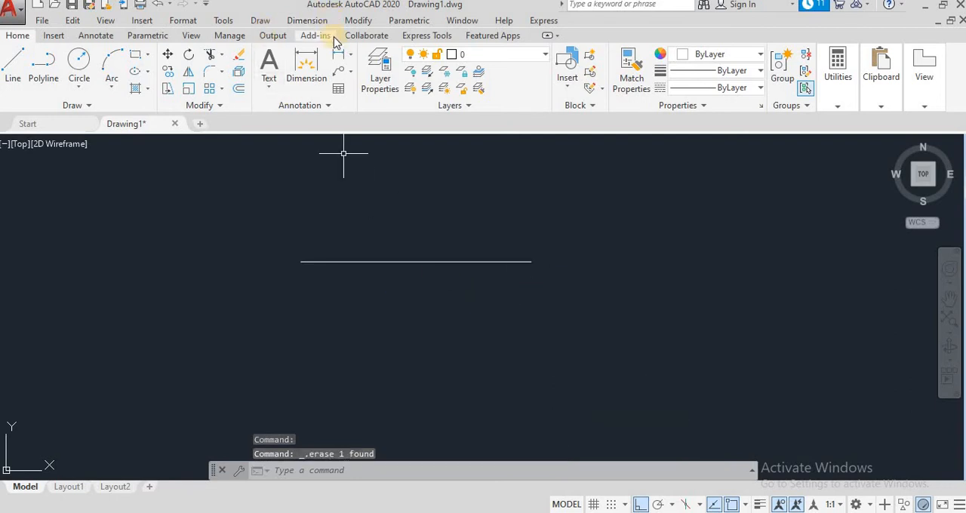
left_click(339, 56)
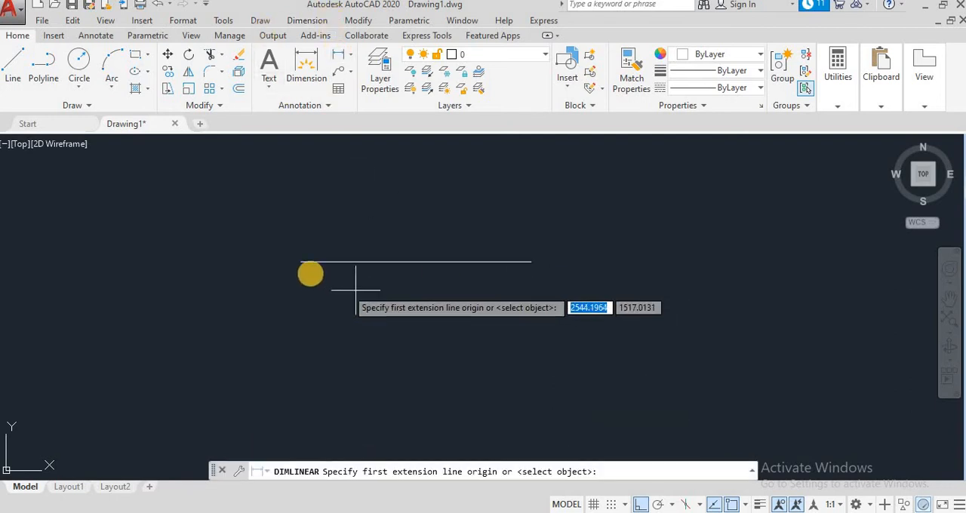
left_click(300, 262)
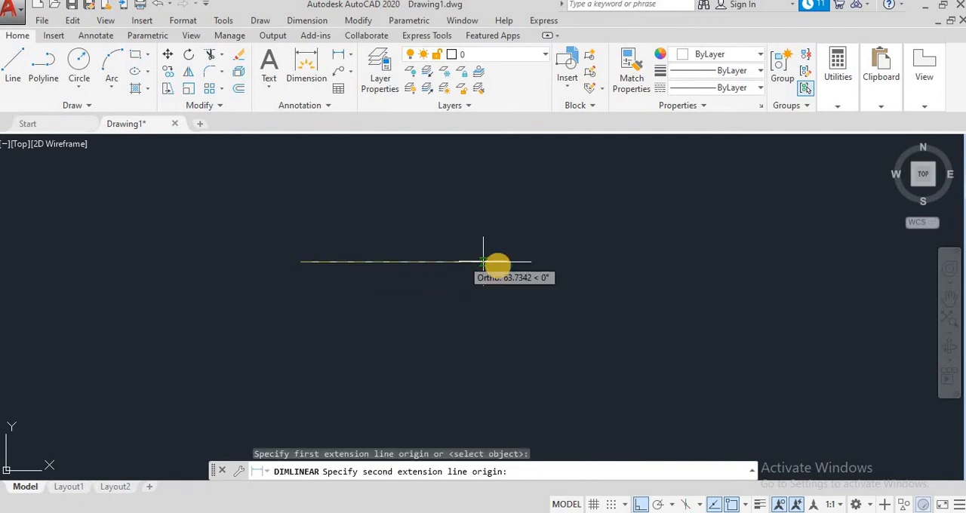
left_click(531, 262)
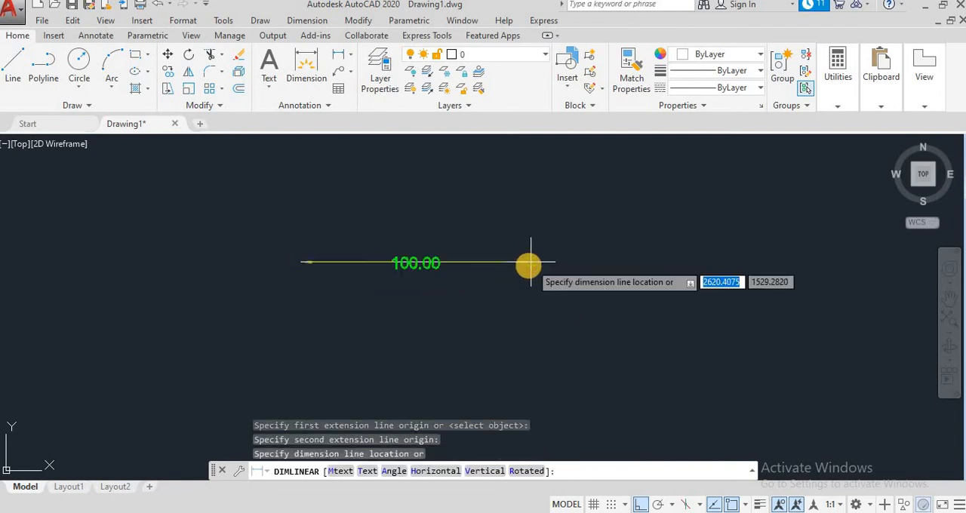
left_click(528, 291)
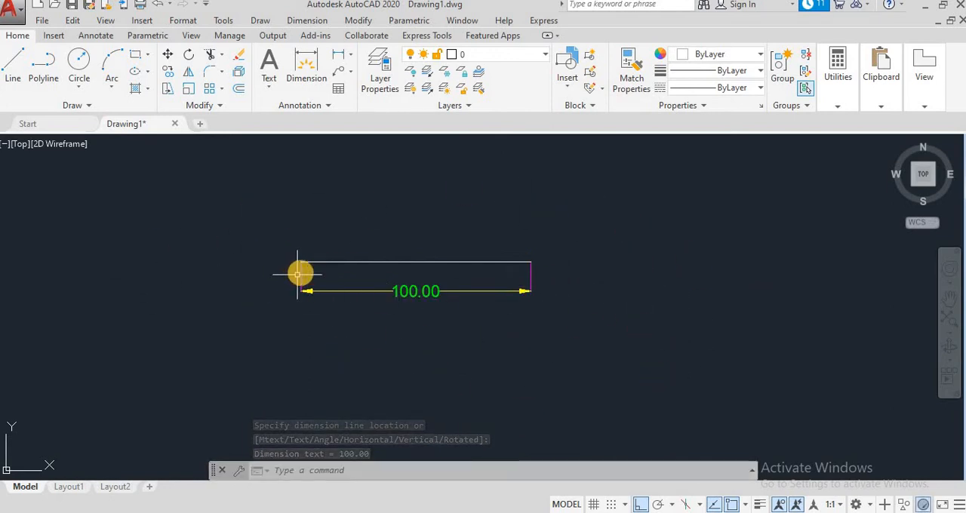
- Examine the new dimension's text, arrowheads and extension lines up close, and select the dimension
scroll(525, 238, "up", 4)
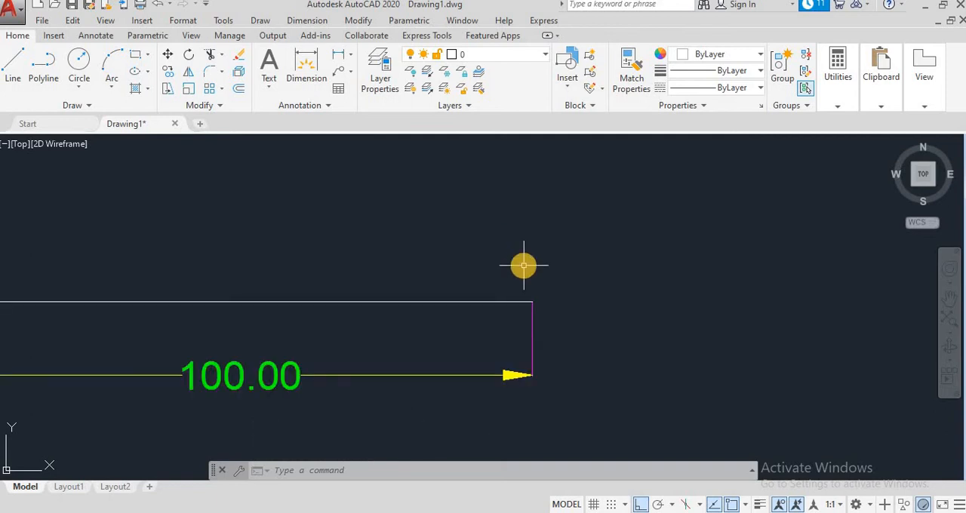
scroll(525, 238, "down", 1)
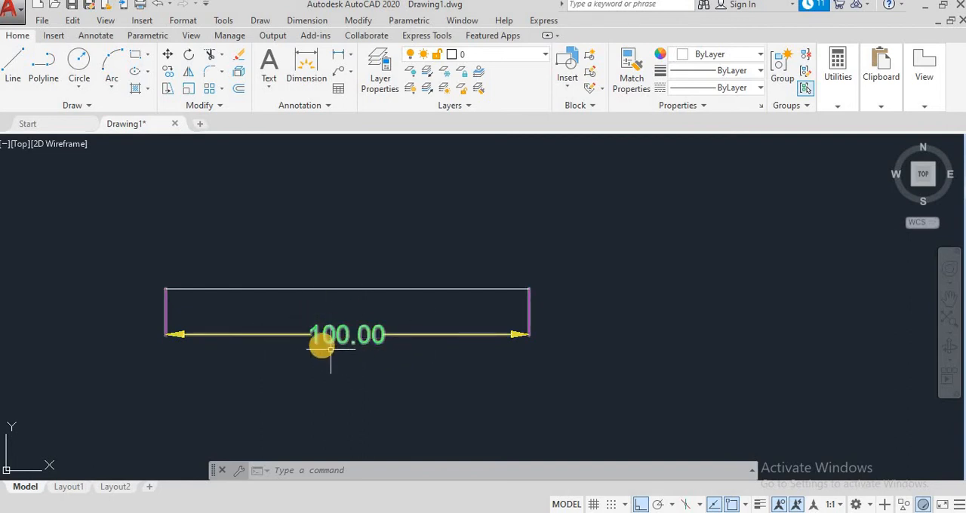
scroll(461, 296, "up", 2)
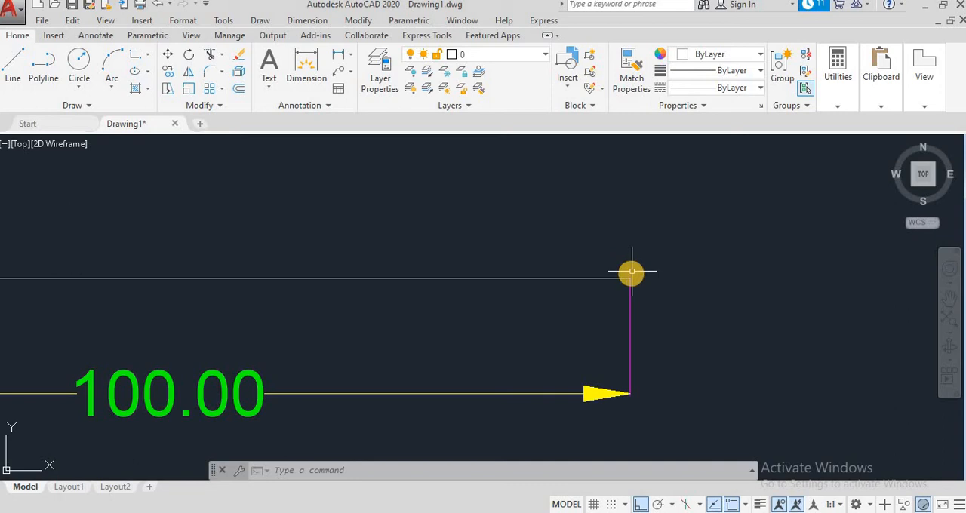
left_click(631, 279)
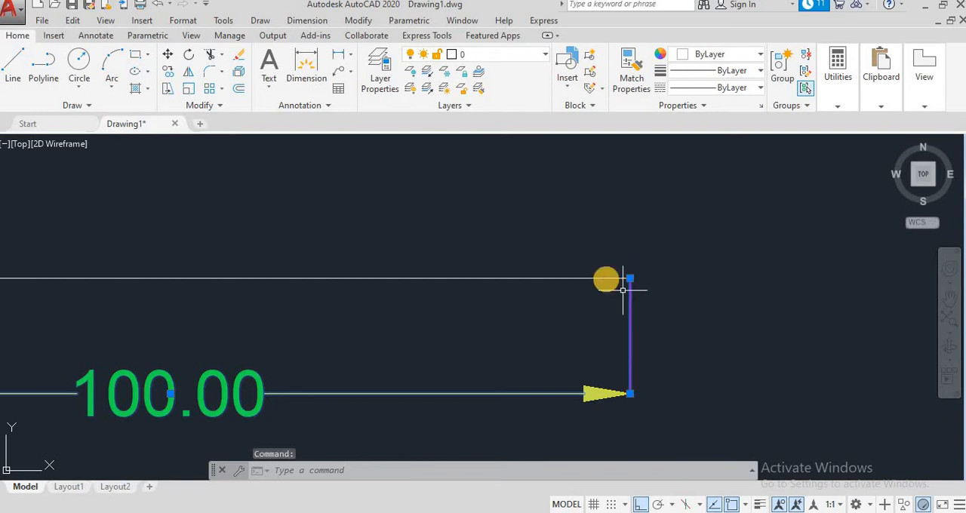
- Modify the Aryatech Automation dimension style so its extension lines have an offset from origin of 1
left_click(307, 20)
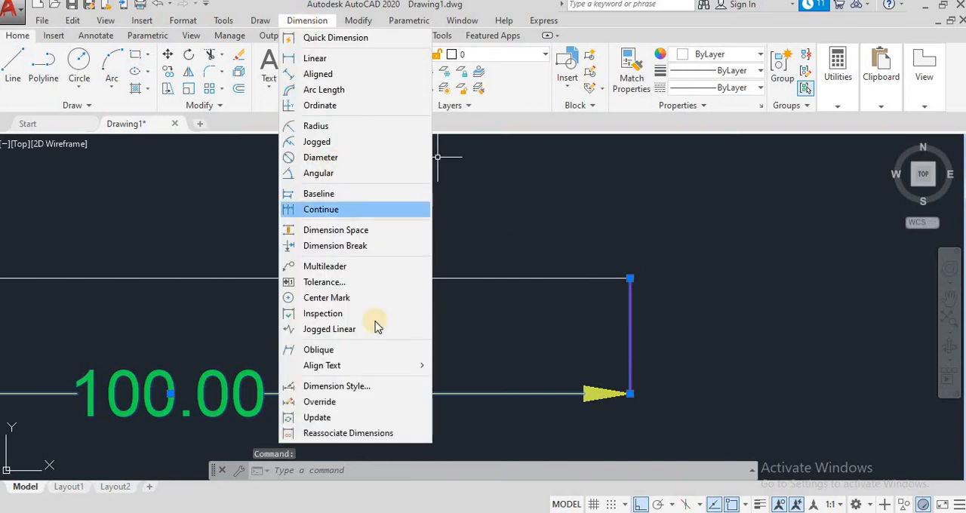
left_click(358, 386)
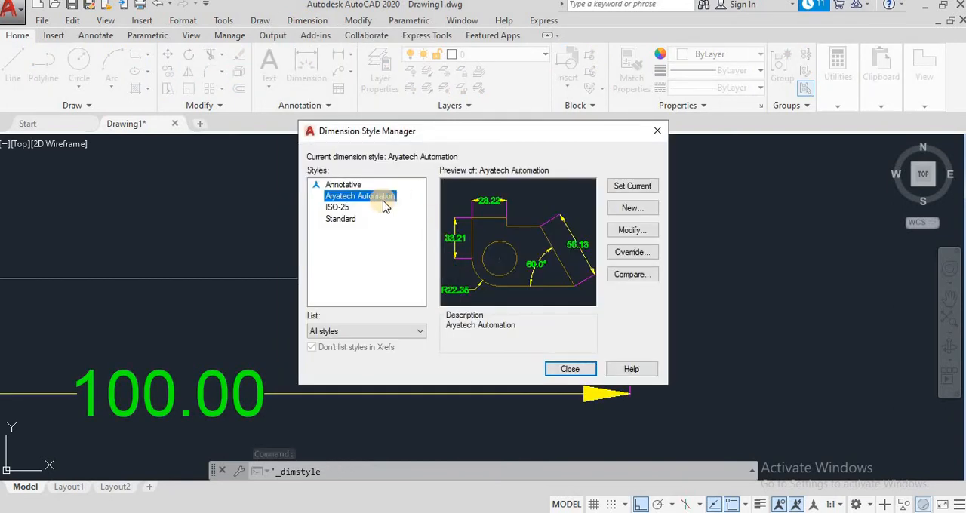
left_click(633, 230)
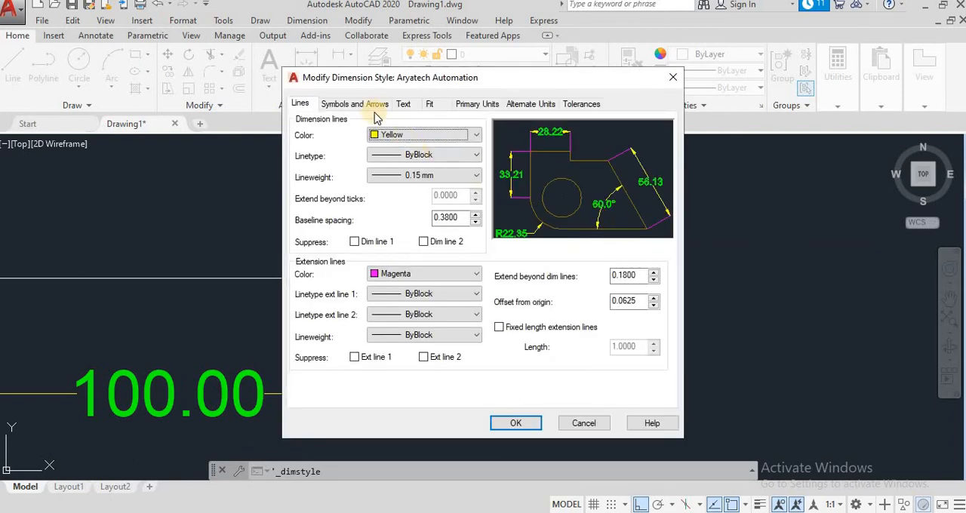
left_click(376, 105)
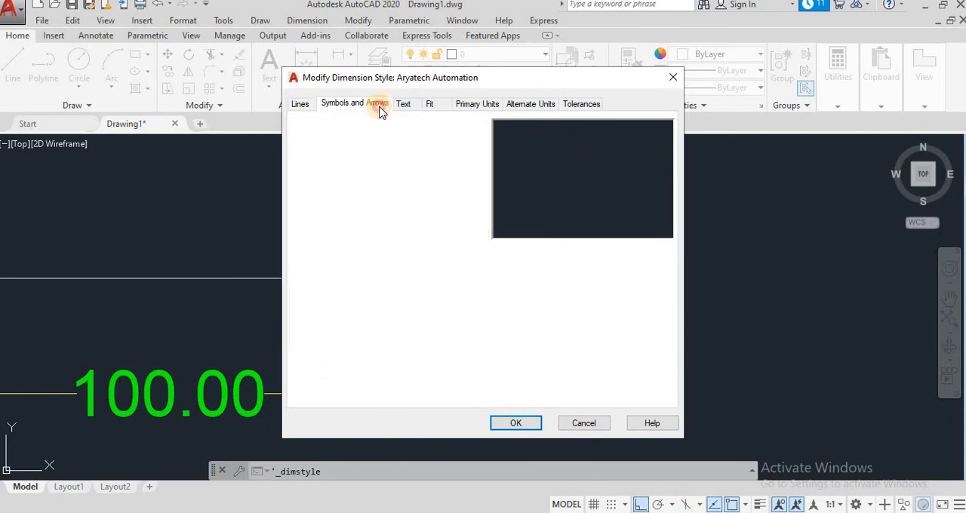
left_click(299, 103)
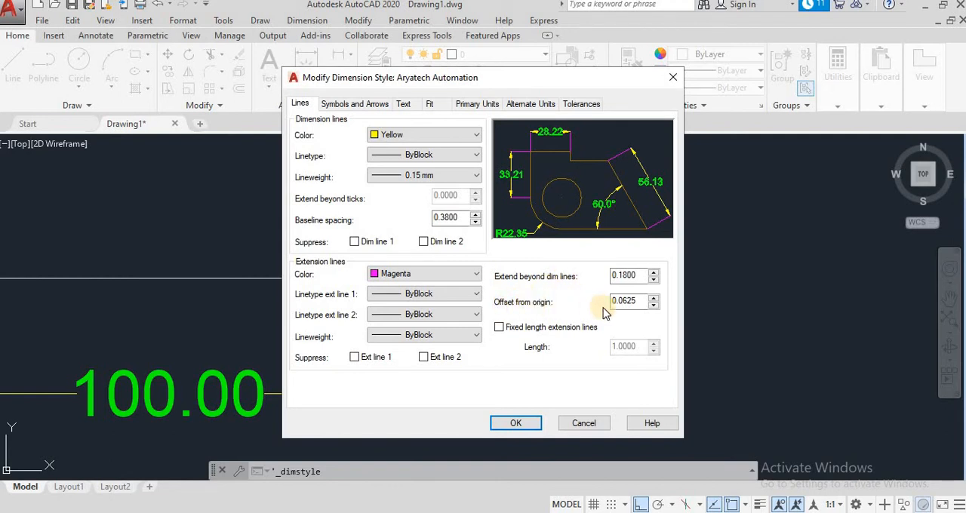
left_click_drag(638, 303, 576, 305)
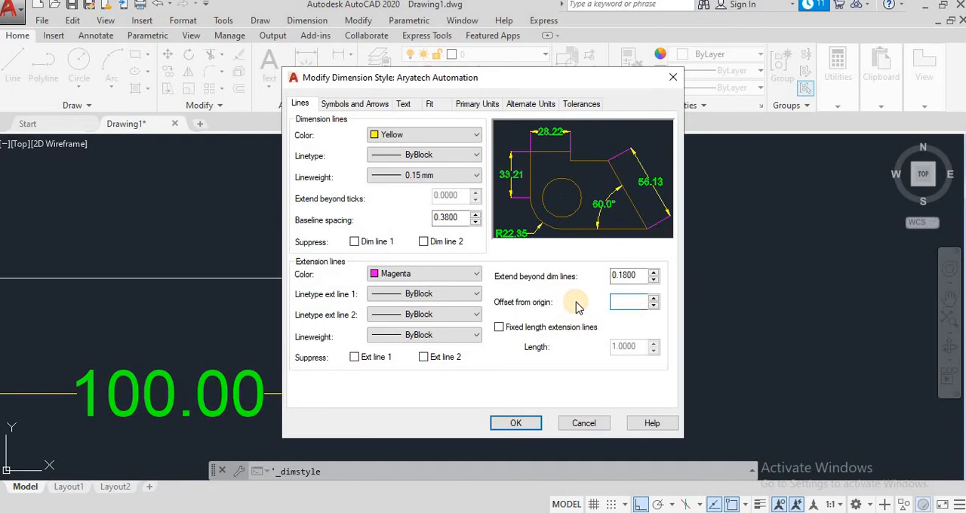
type("1")
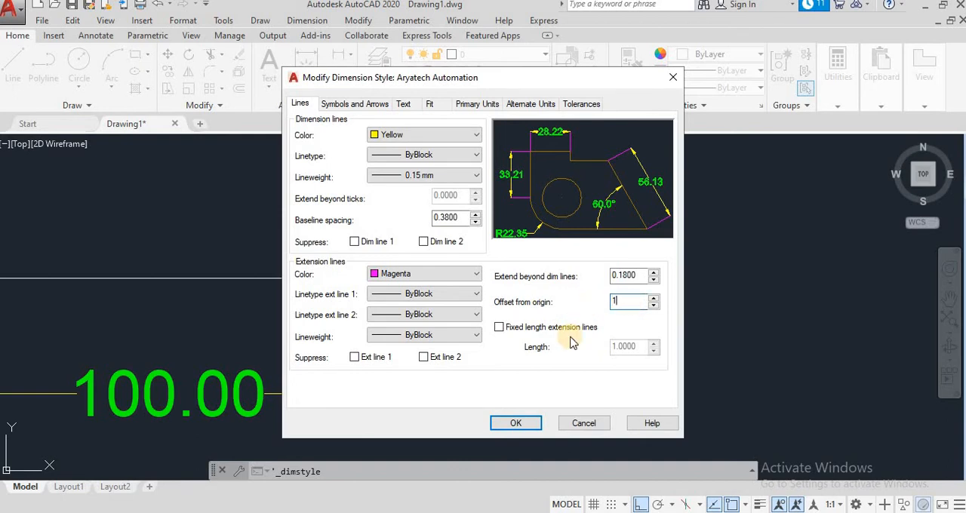
left_click(518, 423)
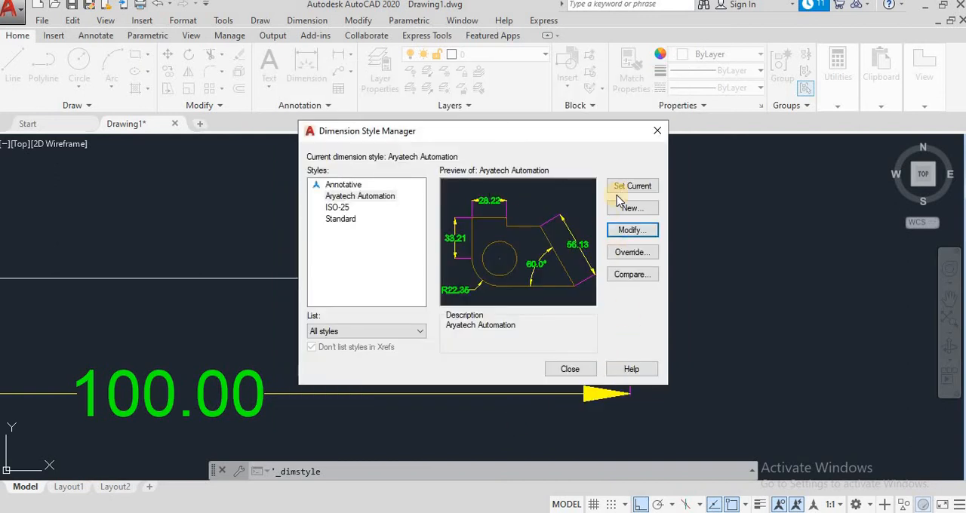
- Make the Aryatech Automation dimension style current and close the style manager
left_click(360, 196)
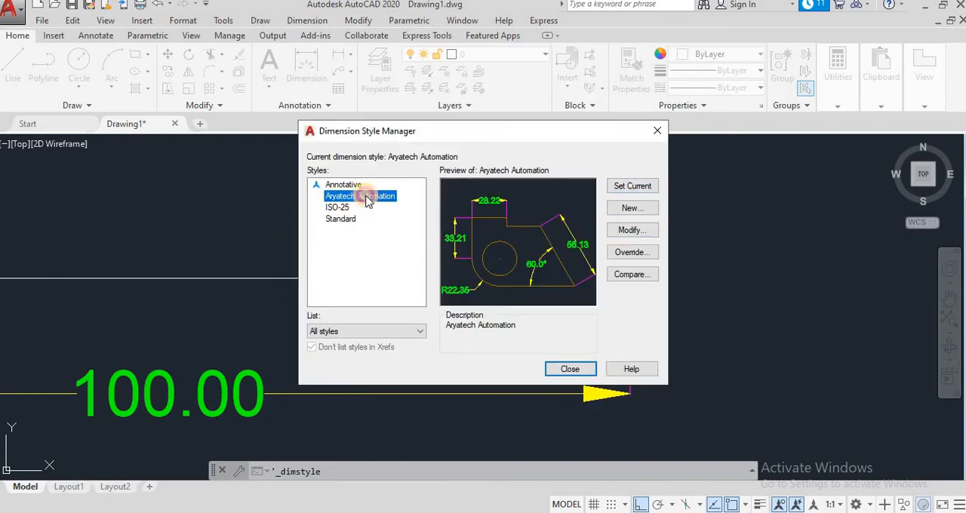
left_click(634, 187)
left_click(562, 369)
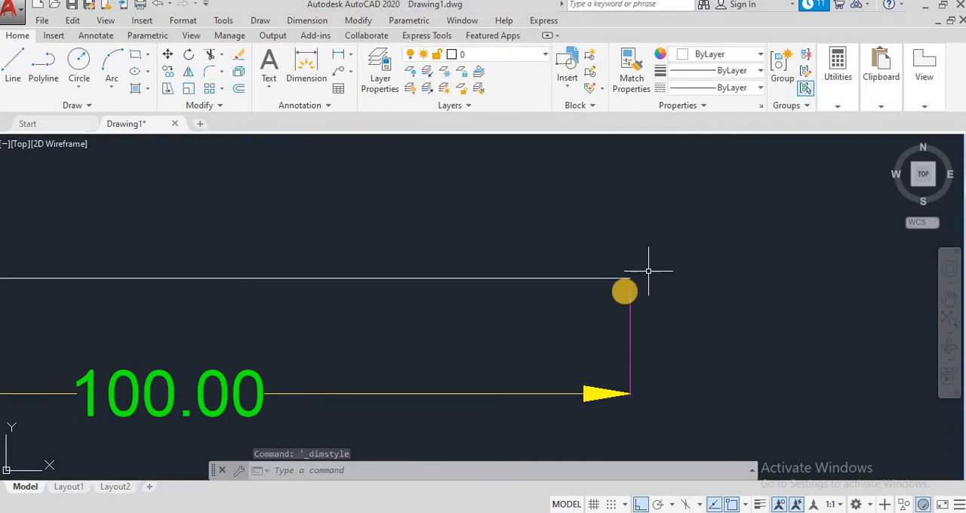
- Draw a rectangle 25 wide and 50 high from four connected lines, to the left of the dimensioned horizontal line
scroll(606, 280, "down", 3)
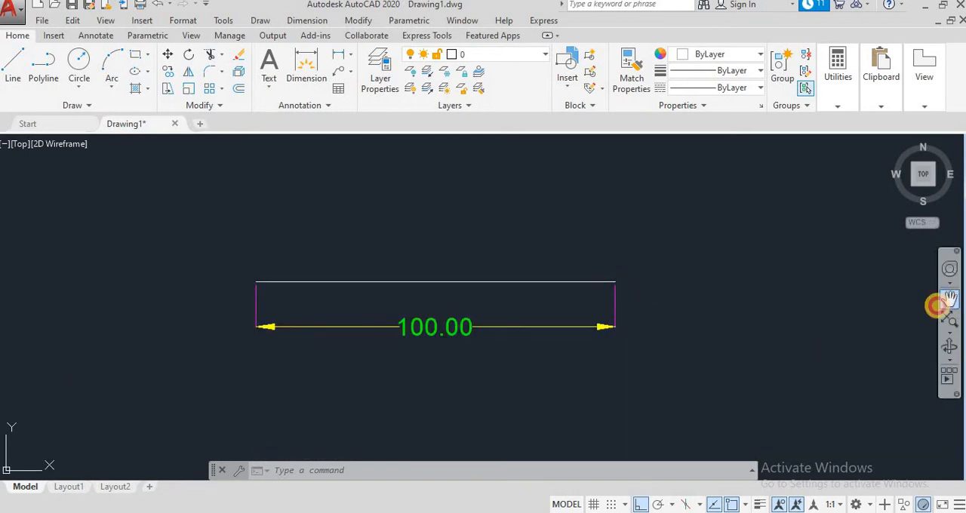
left_click(948, 298)
mouse_move(668, 340)
left_mouse_down()
mouse_move(541, 364)
mouse_move(372, 369)
mouse_move(683, 363)
mouse_move(651, 388)
left_mouse_up()
key("Escape")
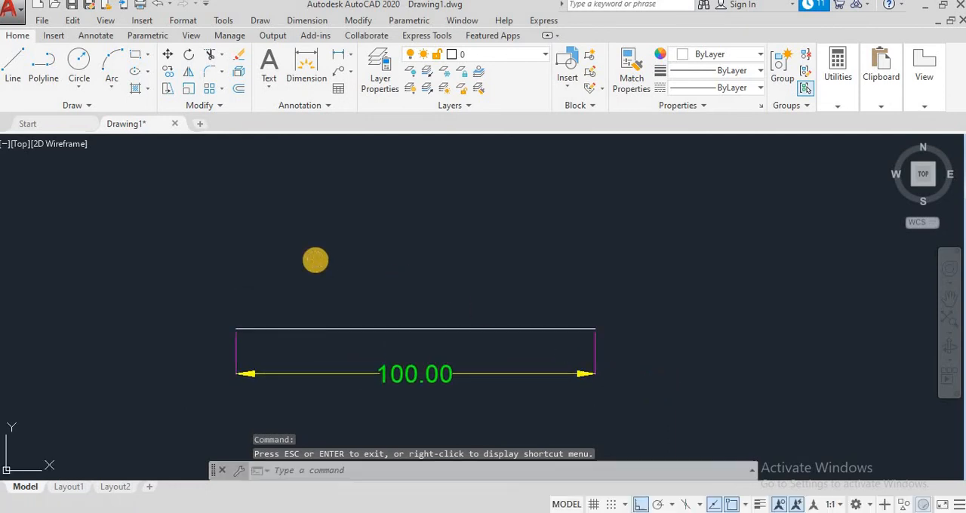
key("Escape")
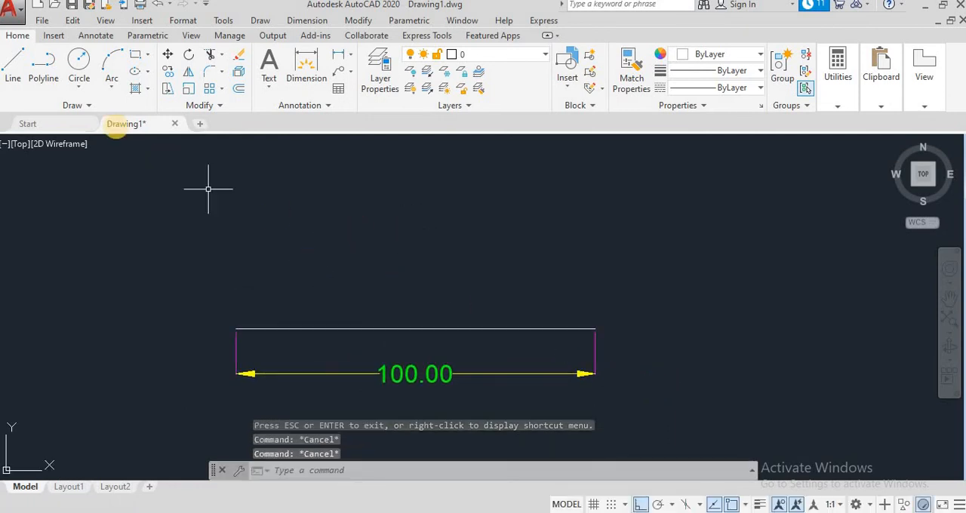
left_click(13, 66)
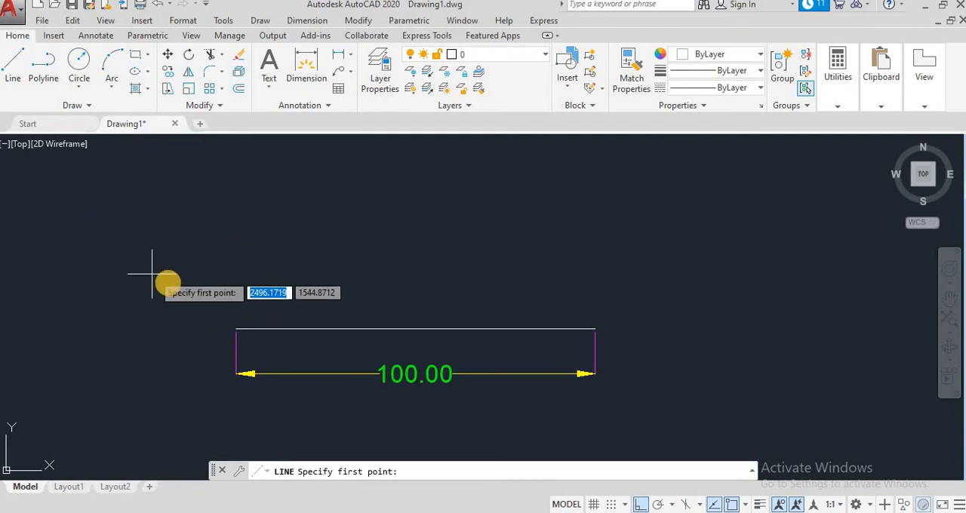
left_click(128, 218)
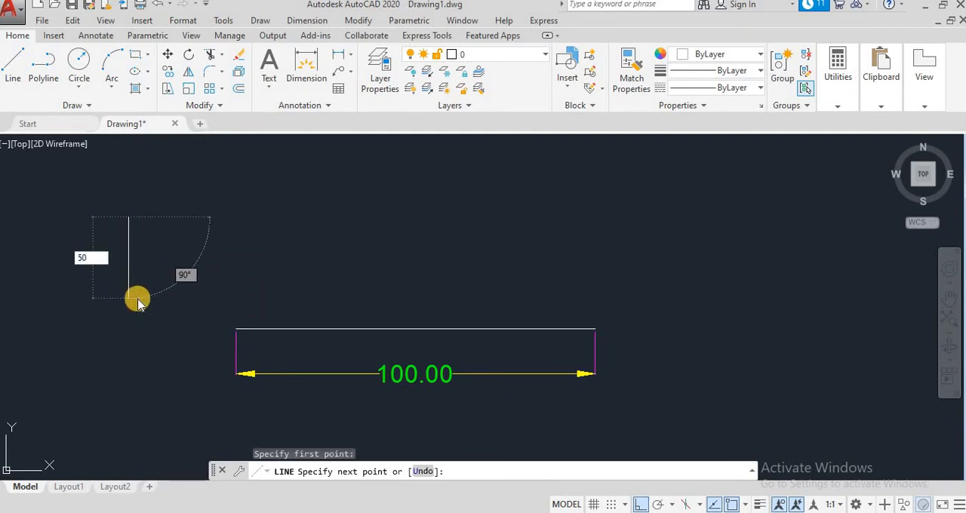
type("50")
key("Return")
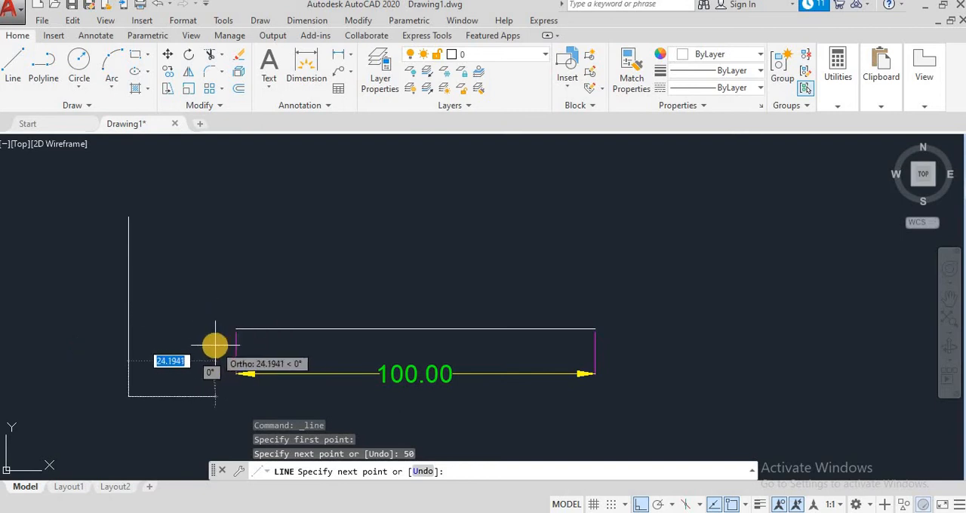
type("25")
key("Return")
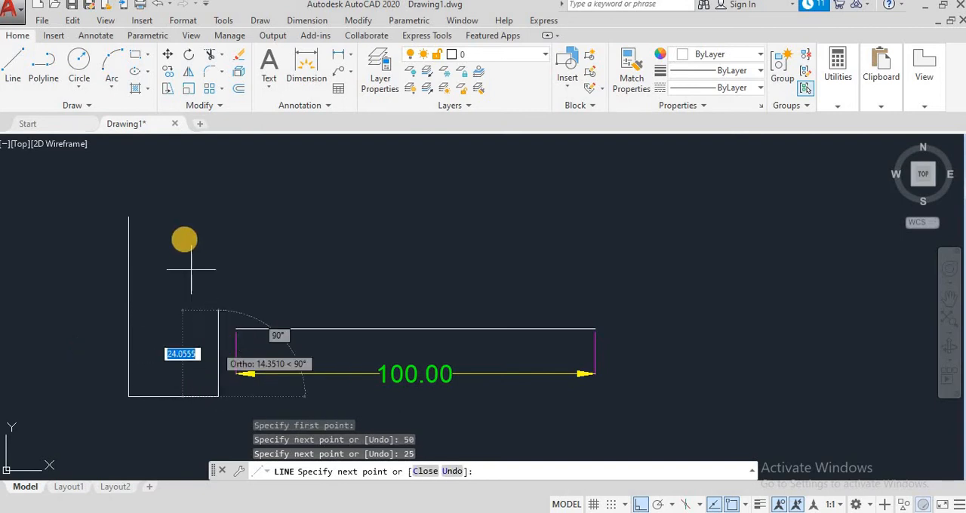
type("50")
key("Return")
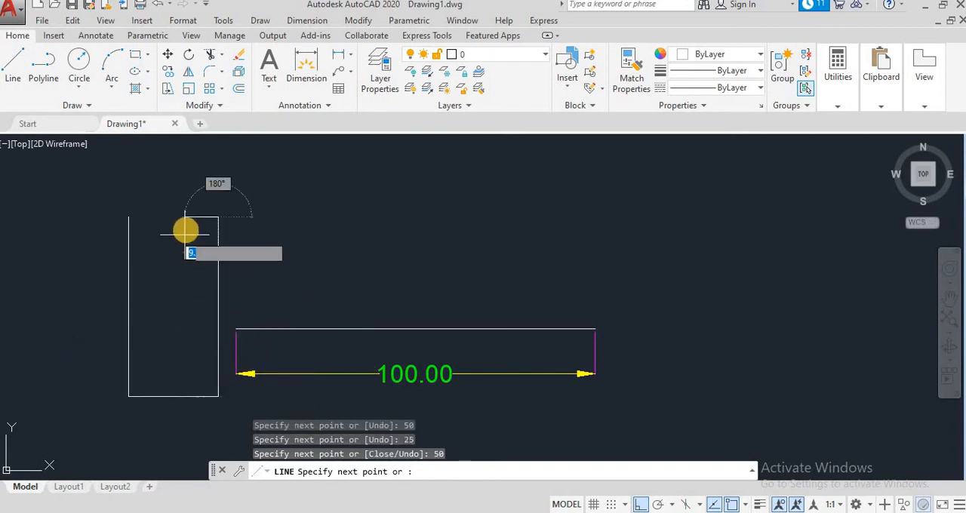
type("25")
key("Return")
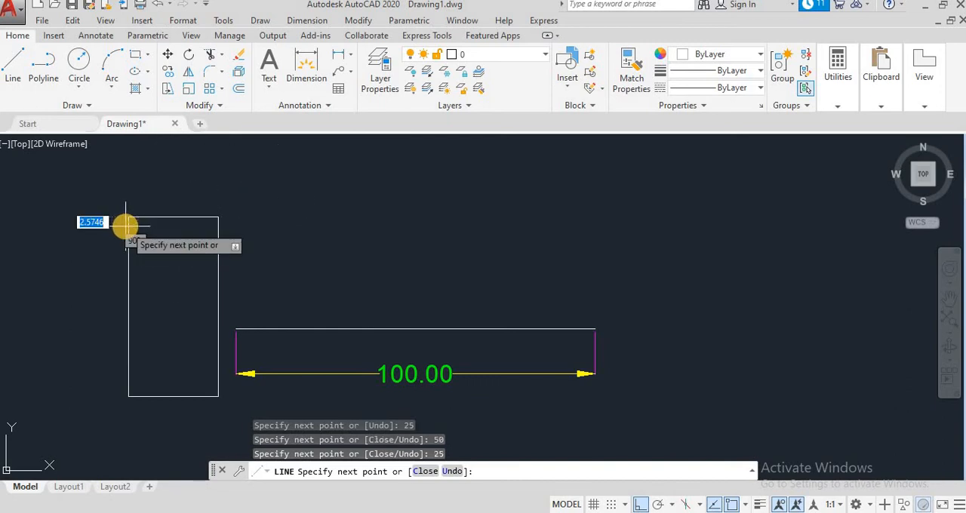
key("Escape")
- Add a linear dimension to the rectangle's top edge, placing the dimension line above it
left_click(339, 59)
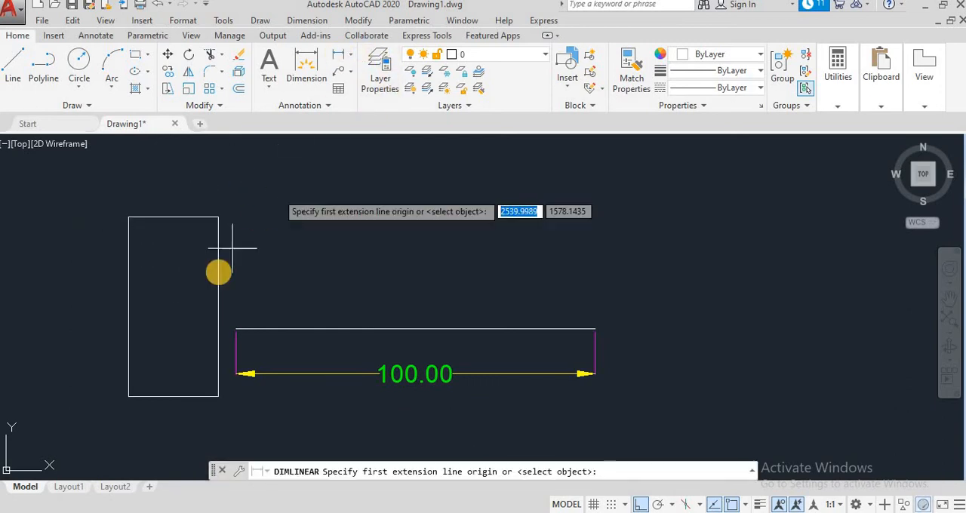
left_click(128, 218)
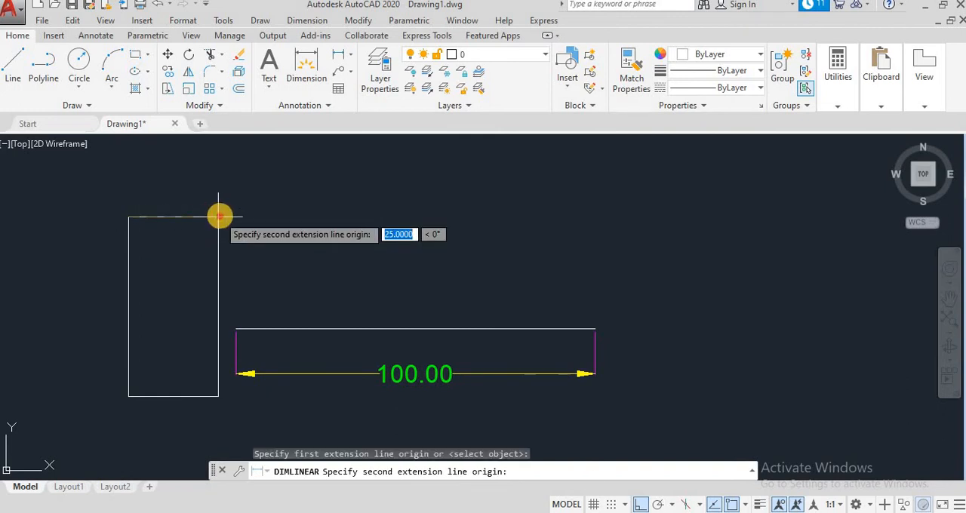
left_click(218, 216)
left_click(209, 195)
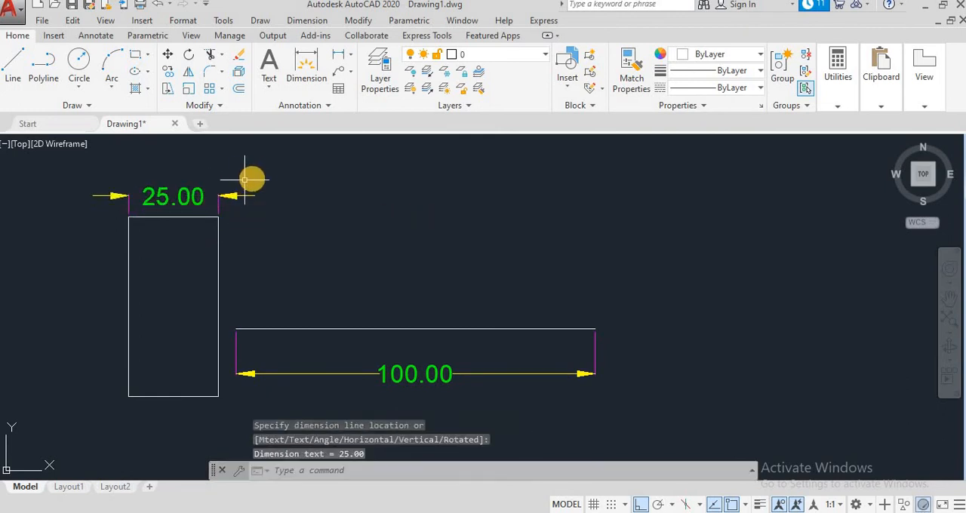
- Add a linear dimension to the rectangle's left edge, placing the dimension line to its left
left_click(338, 56)
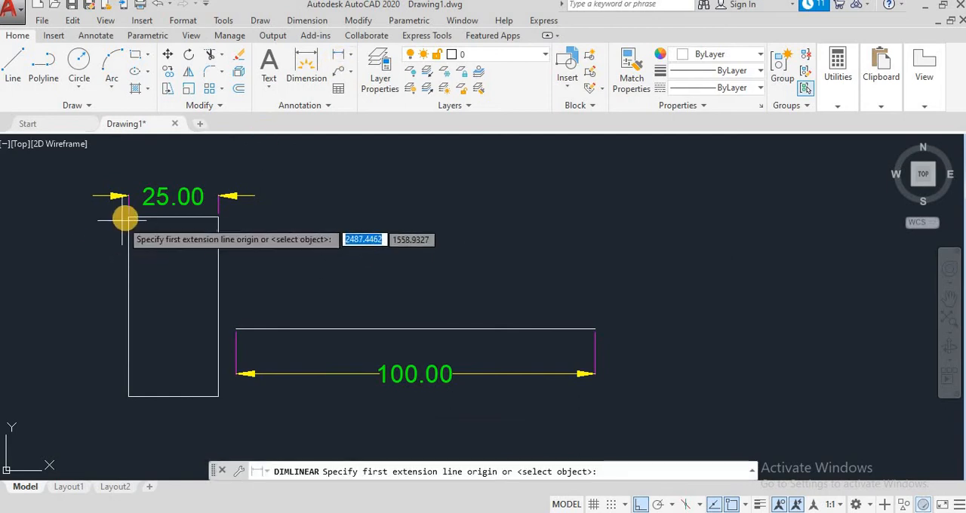
left_click(128, 217)
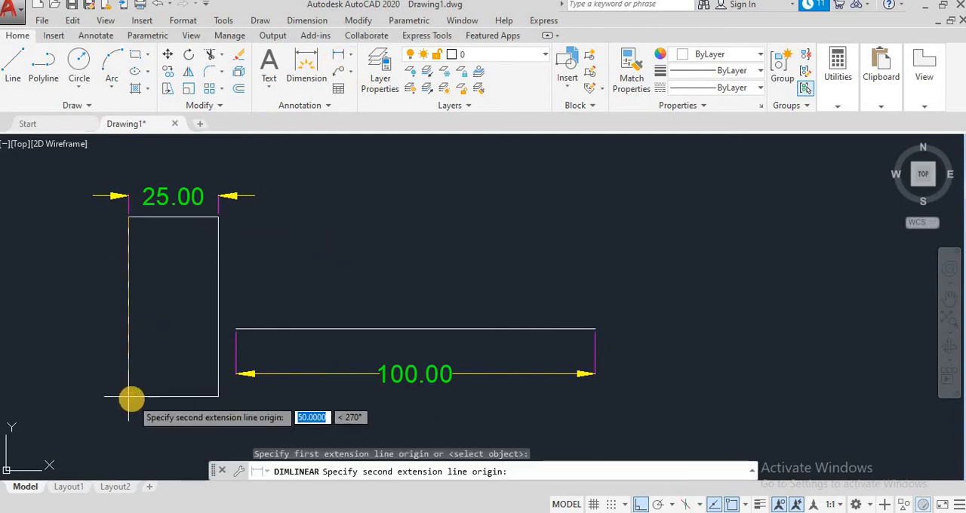
left_click(128, 397)
left_click(93, 388)
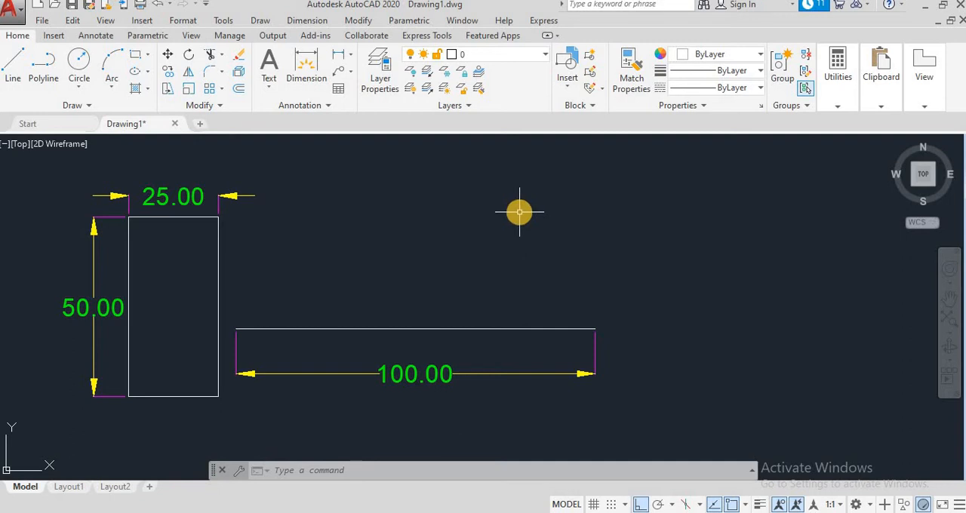
- Draw a single horizontal line in the empty area to the right of the dimensioned horizontal line
scroll(519, 212, "down", 2)
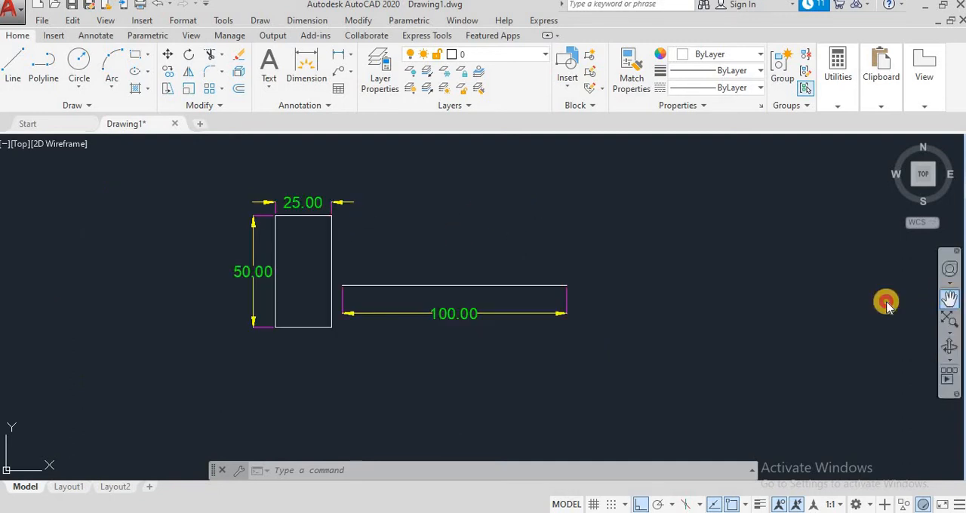
left_click(950, 299)
mouse_move(738, 319)
left_mouse_down()
mouse_move(463, 349)
mouse_move(440, 342)
mouse_move(371, 361)
left_mouse_up()
scroll(440, 340, "up", 2)
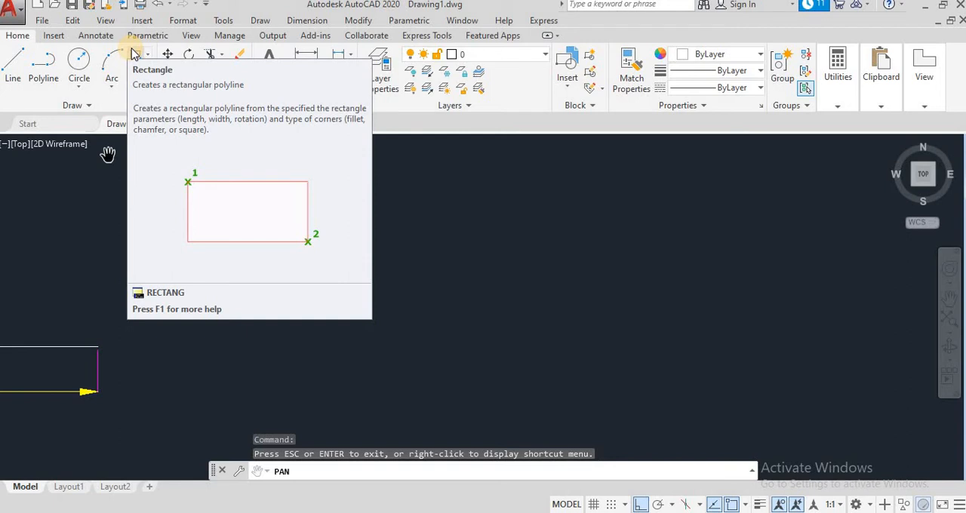
left_click(350, 54)
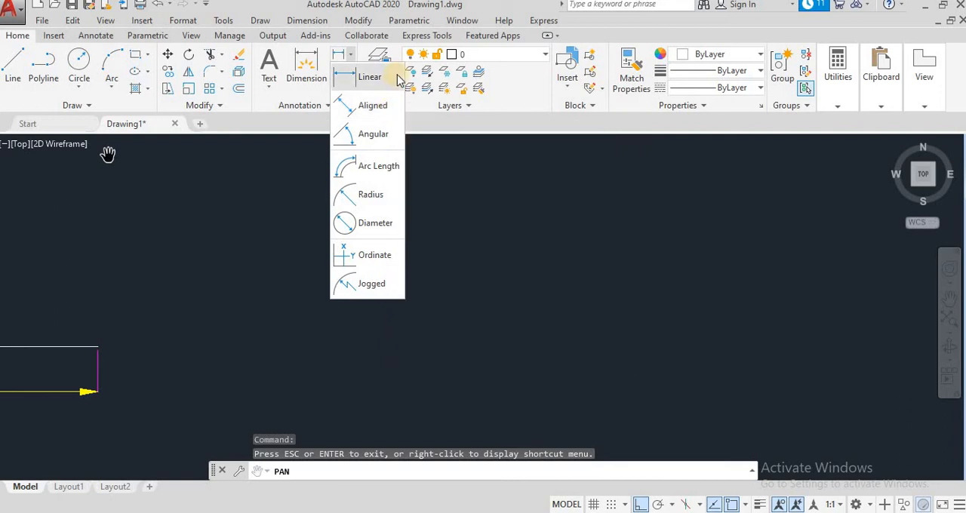
left_click(201, 338)
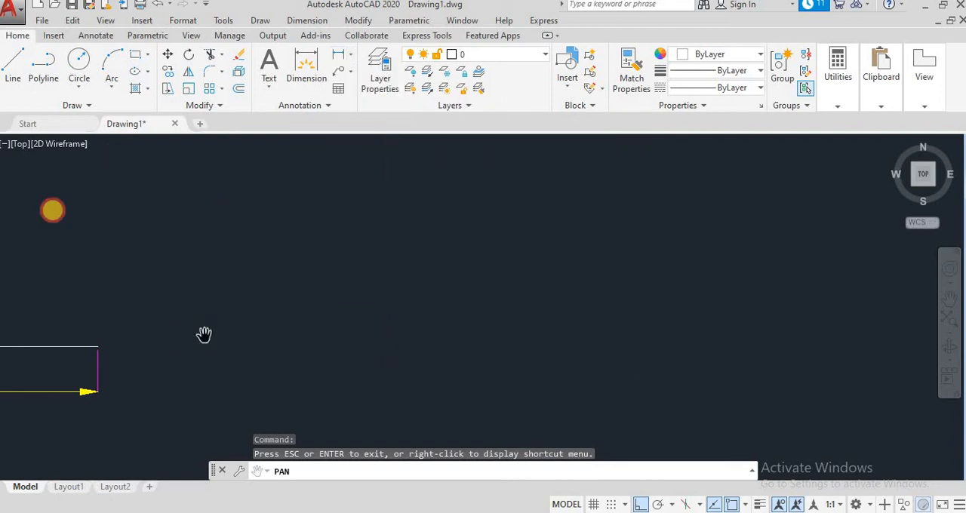
left_click(14, 65)
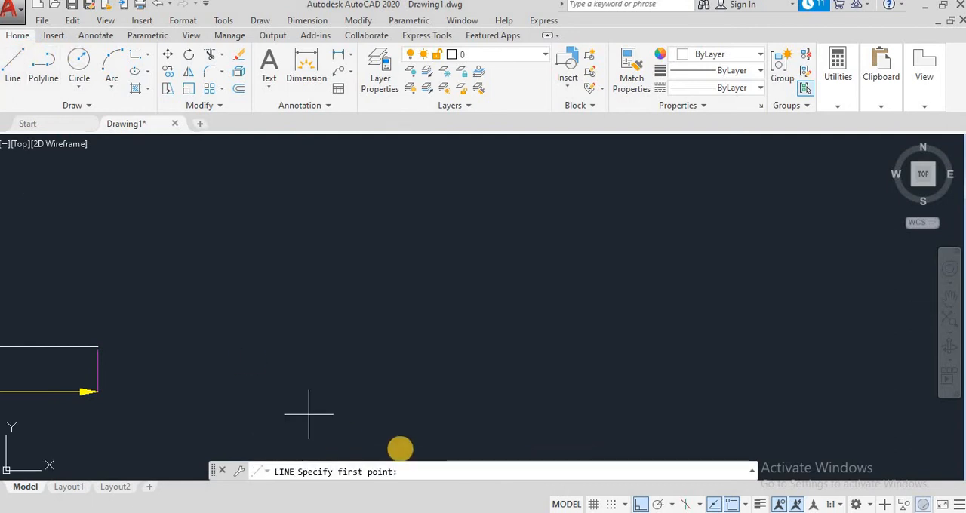
left_click(317, 348)
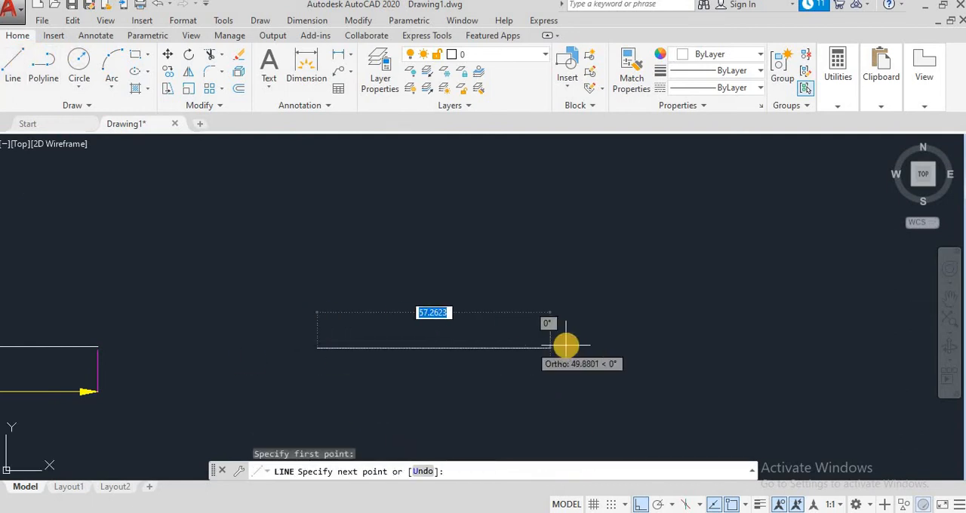
left_click(521, 351)
key("Escape")
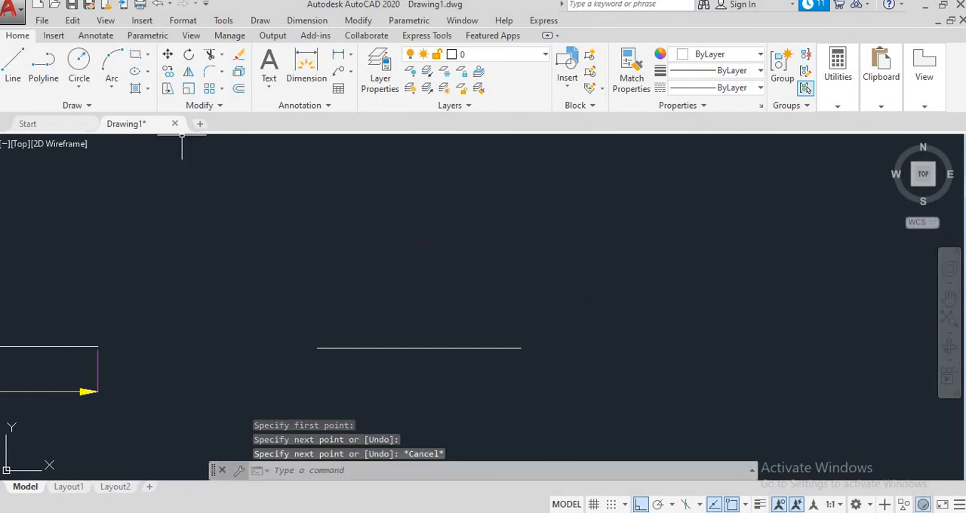
- Draw an inclined line with Ortho off, rising from the left end of the undimensioned horizontal line
left_click(19, 58)
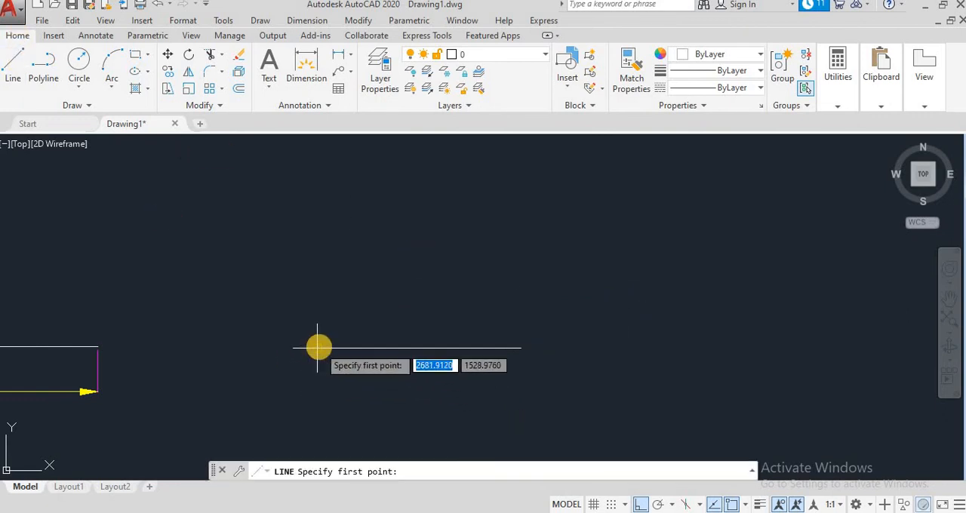
left_click(317, 348)
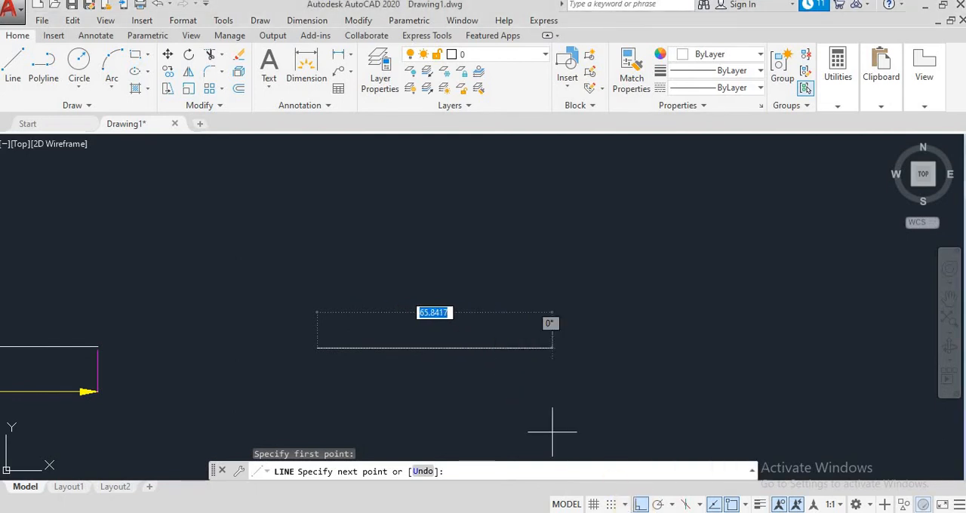
left_click(638, 504)
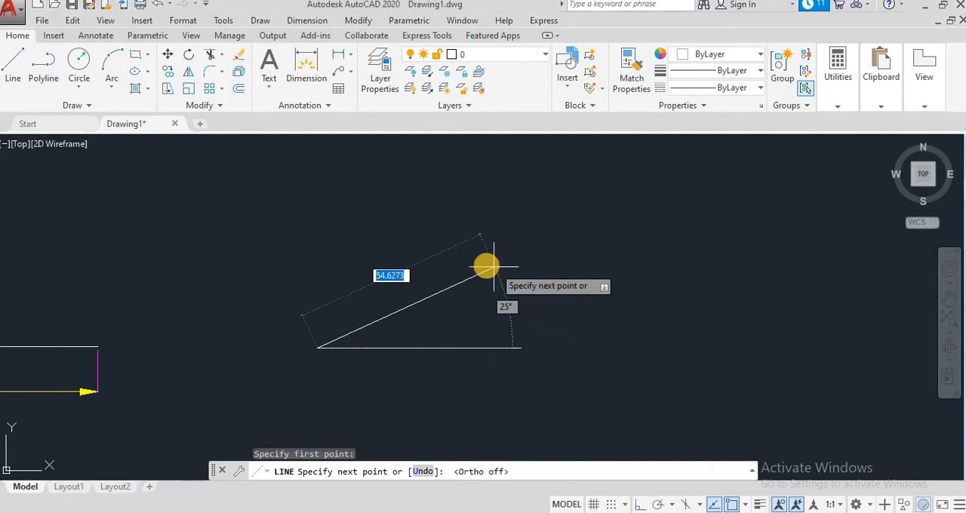
left_click(480, 251)
key("Escape")
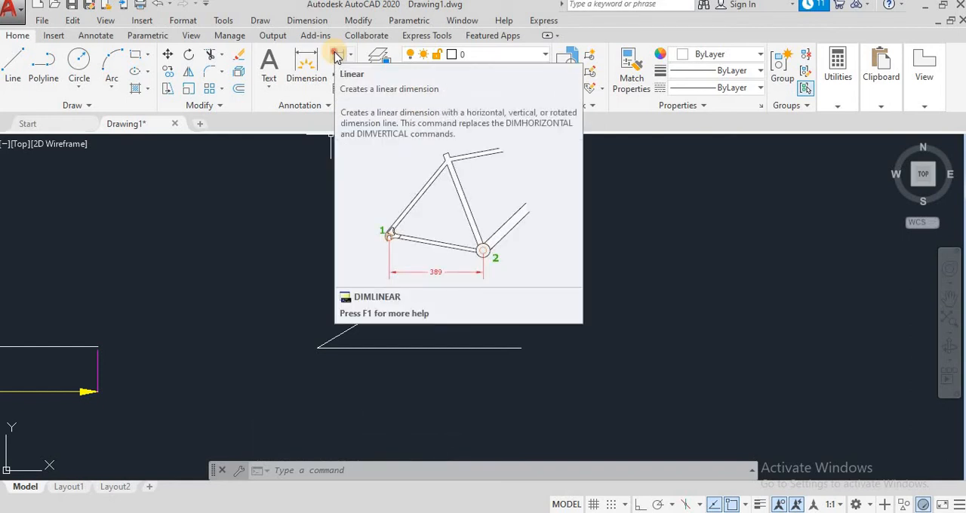
- Add a linear dimension to the horizontal line under the inclined line, placing the dimension line below it
left_click(336, 57)
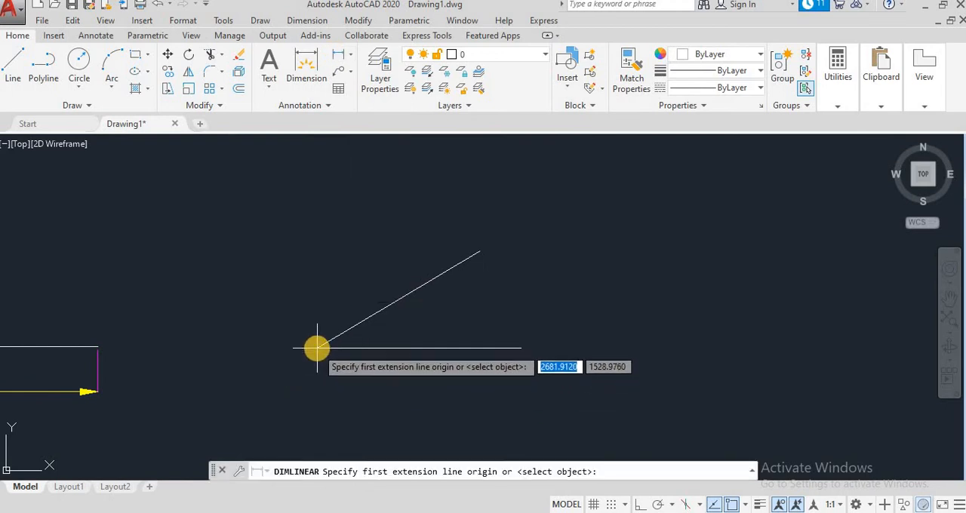
left_click(317, 348)
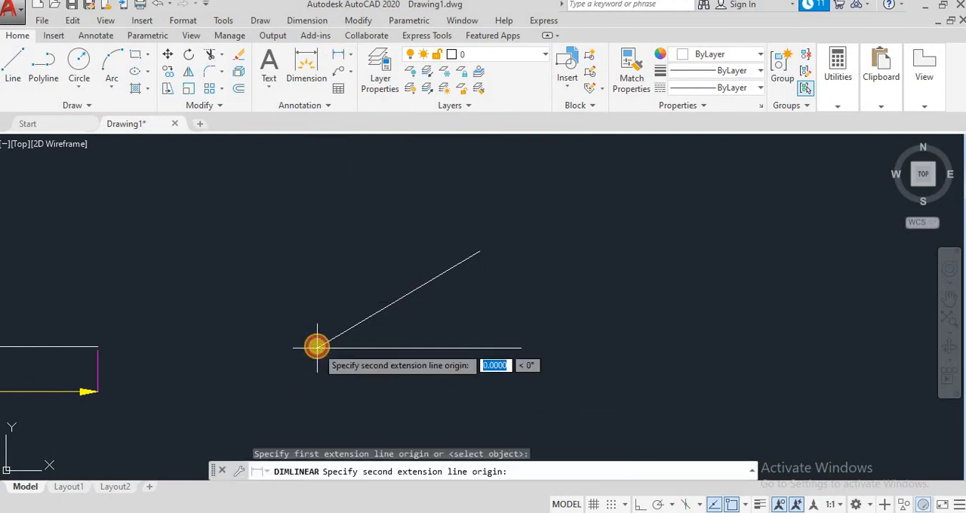
left_click(520, 348)
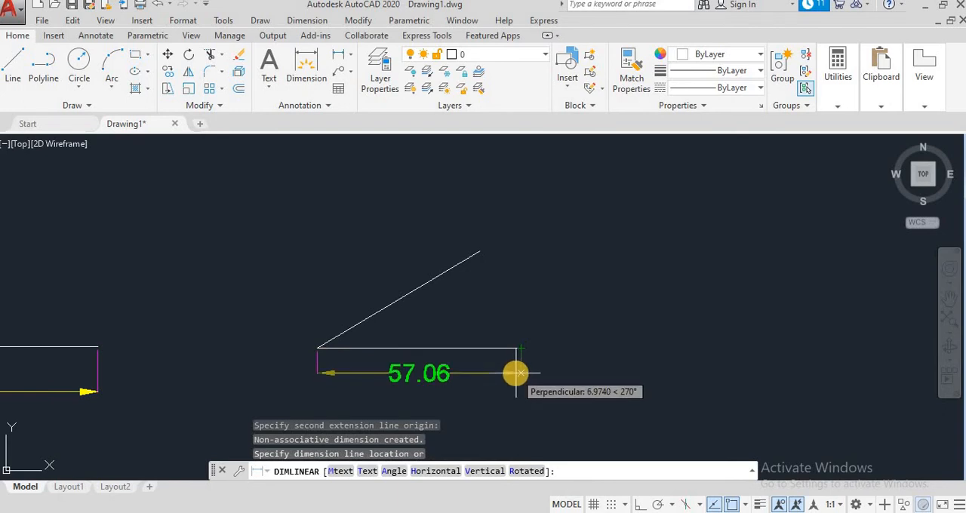
left_click(515, 372)
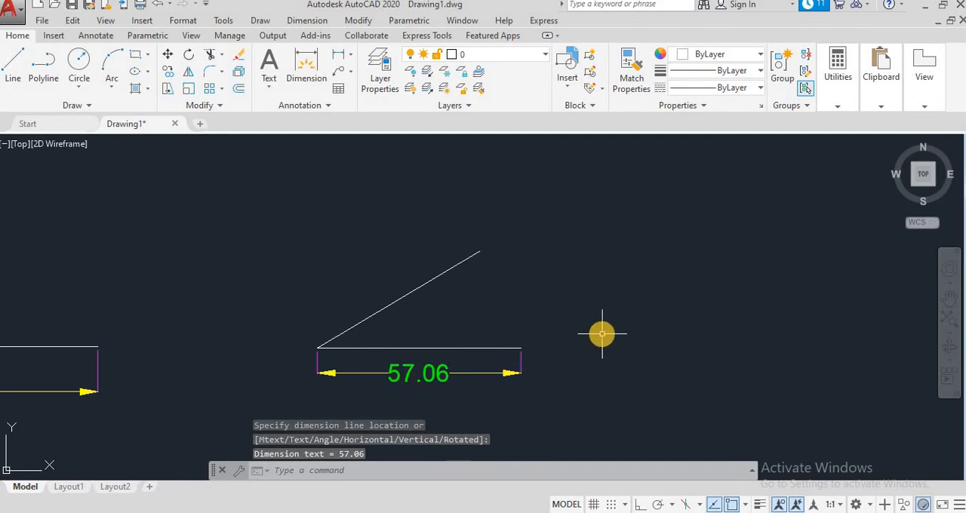
- Replace the inclined line with one 55 long at about 32° from the same left endpoint
left_click(410, 292)
key("Delete")
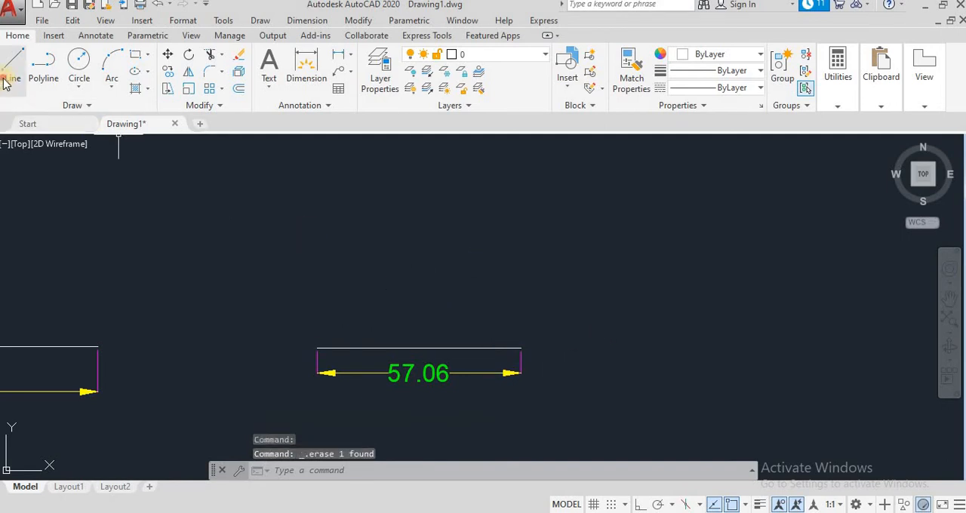
left_click(11, 75)
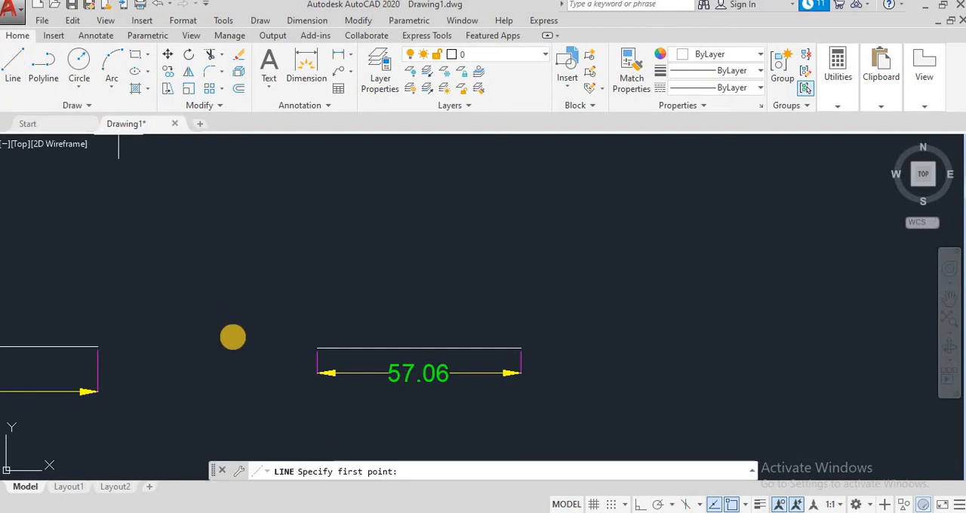
left_click(317, 348)
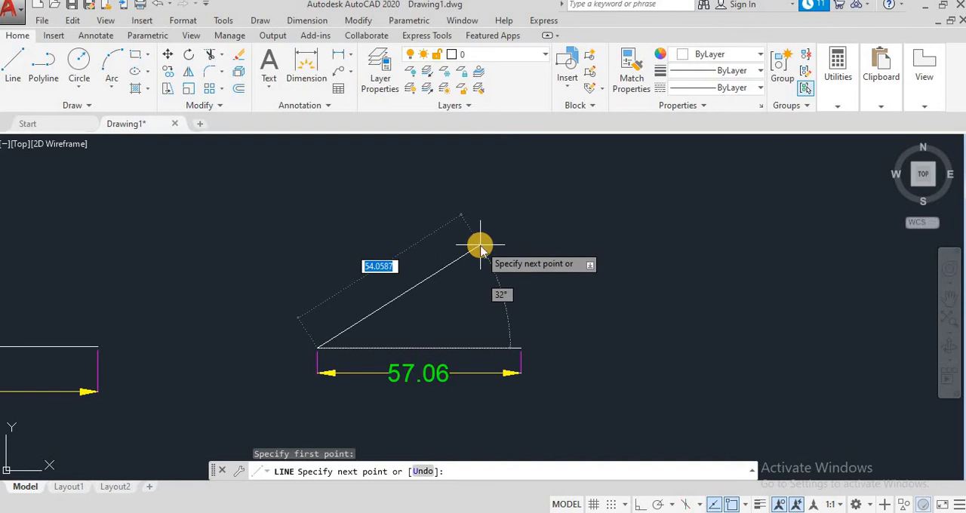
type("55")
key("Return")
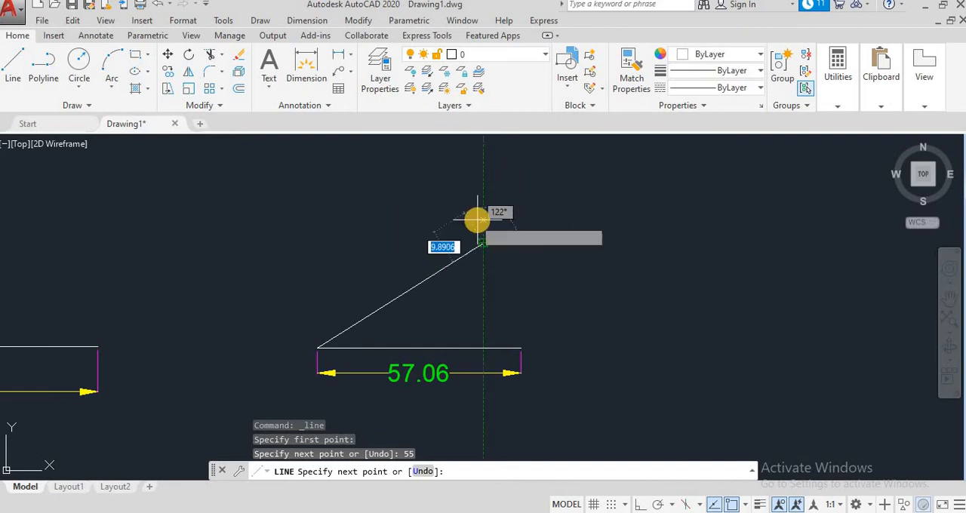
key("Escape")
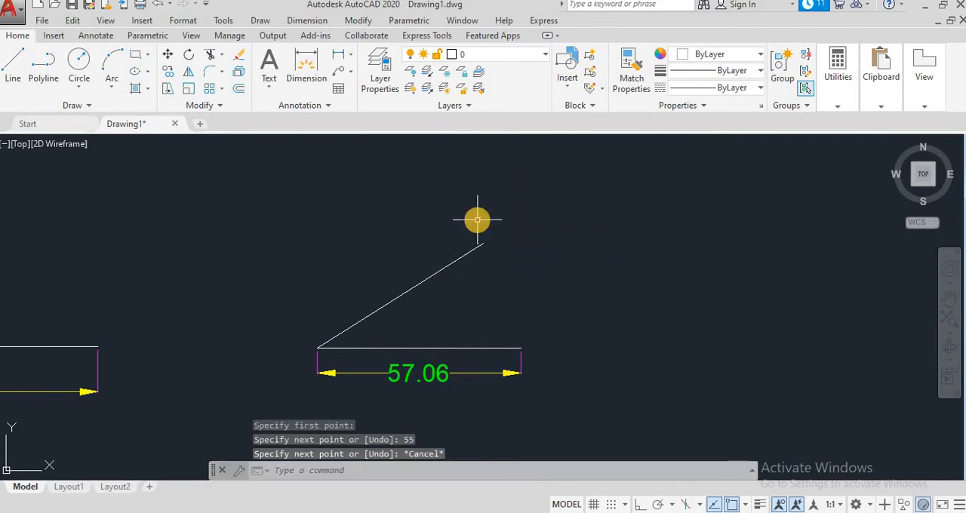
- Add a linear dimension between the inclined line's endpoints, placing the horizontal dimension line above it
left_click(338, 55)
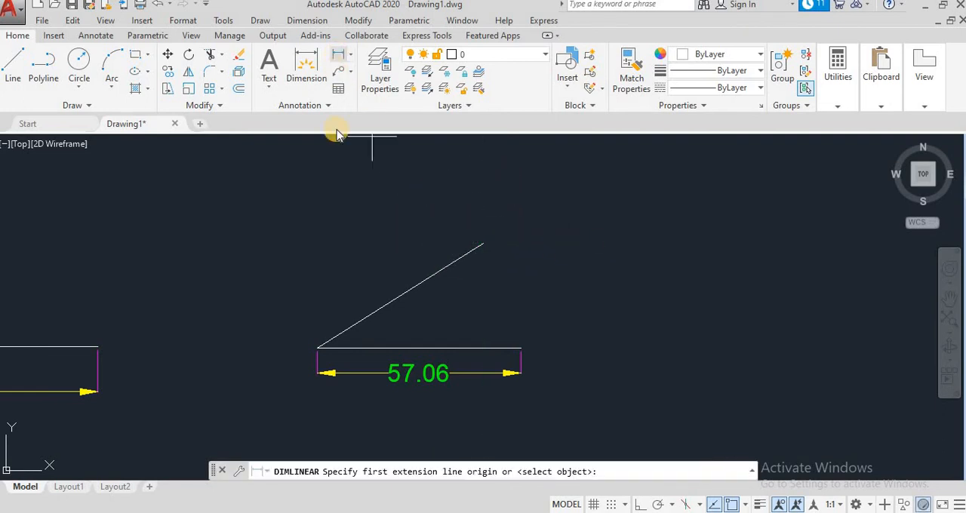
left_click(320, 347)
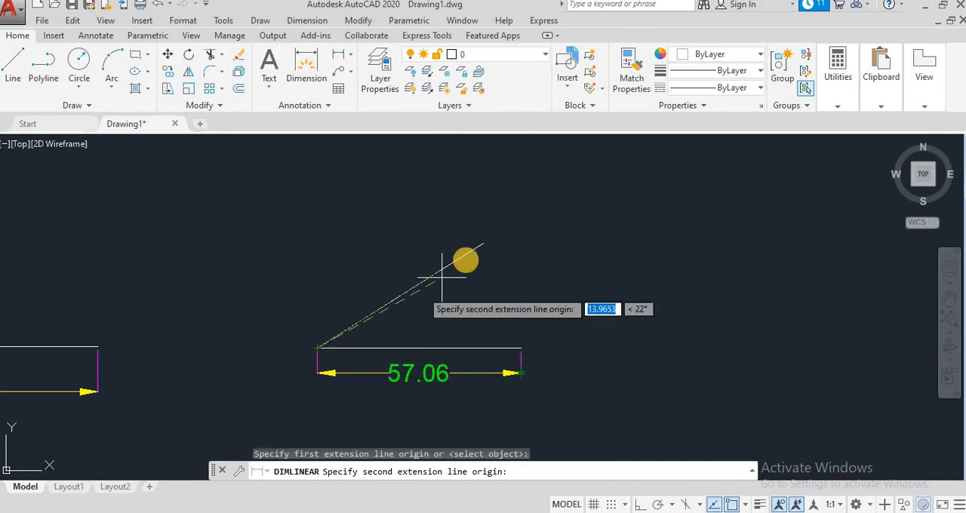
left_click(480, 246)
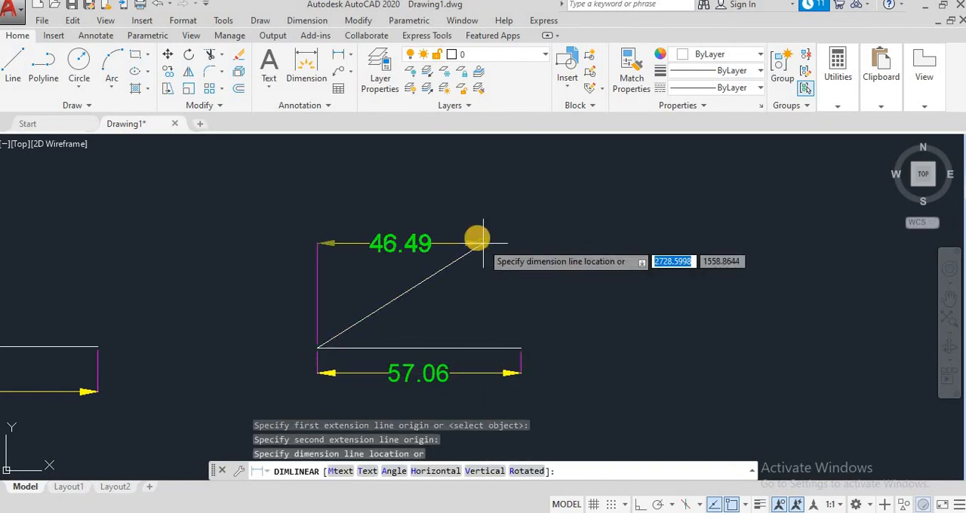
left_click(450, 173)
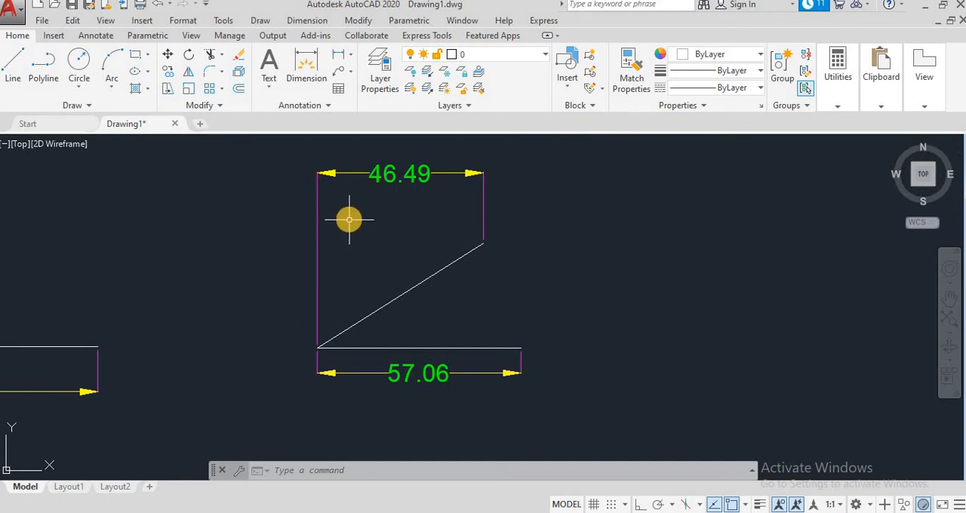
- Add an aligned dimension to the inclined line, placing it parallel on the line's upper side
left_click(343, 57)
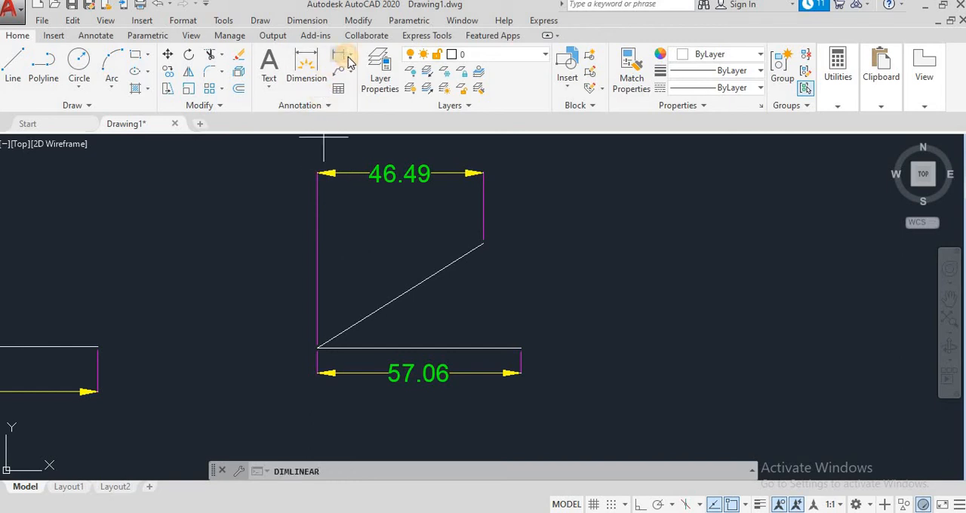
left_click(350, 56)
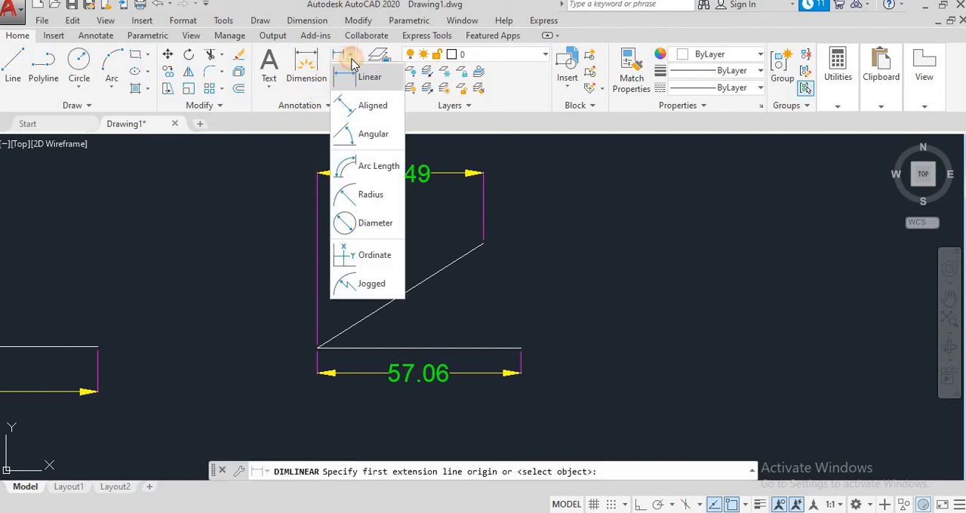
left_click(368, 106)
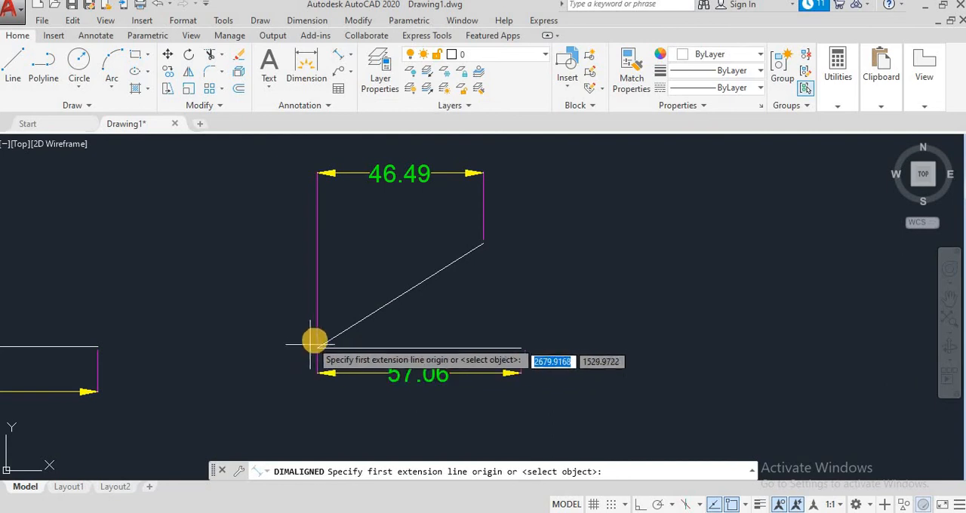
left_click(316, 348)
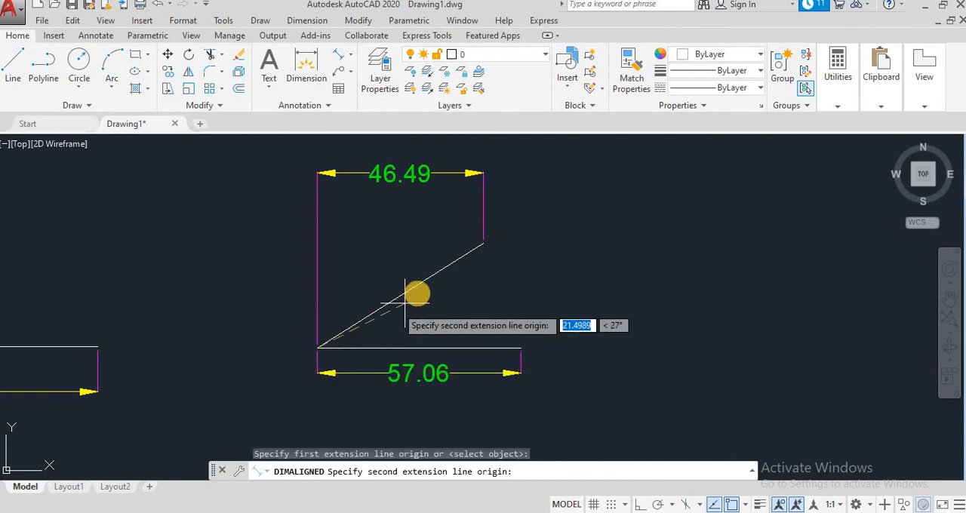
left_click(482, 244)
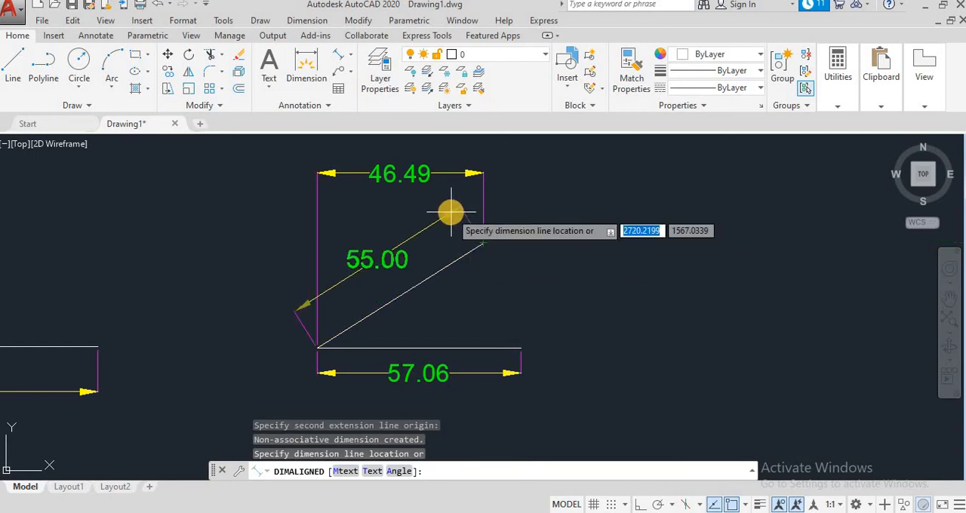
left_click(480, 201)
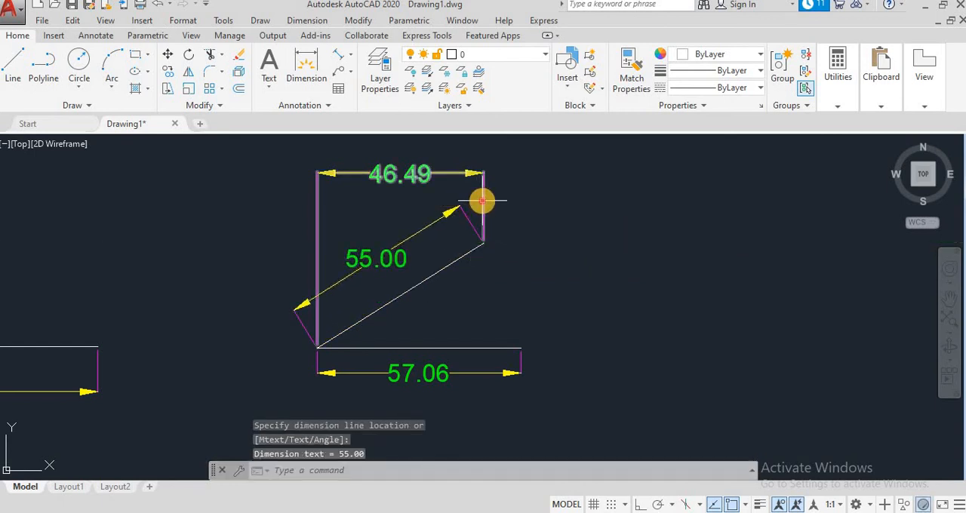
- Delete the linear and the aligned dimension of the inclined line
left_click(482, 201)
key("Delete")
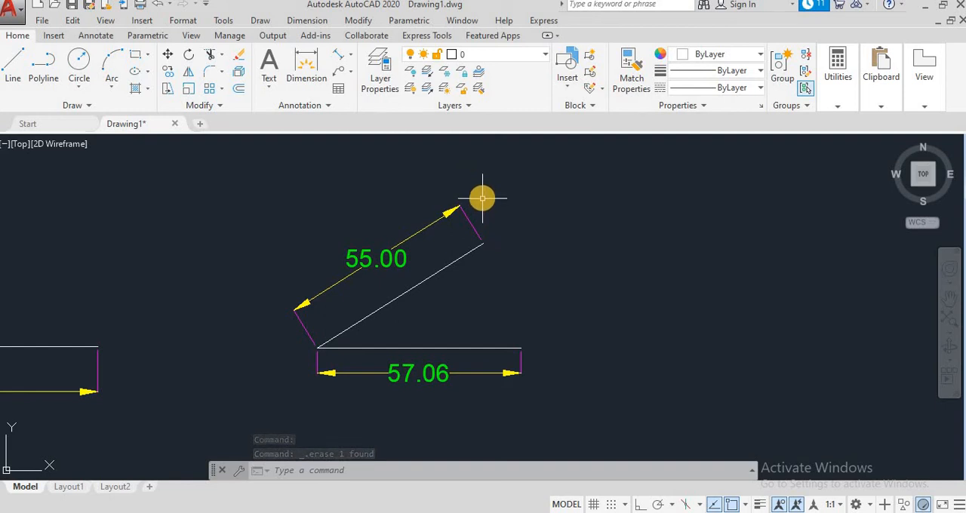
left_click(466, 218)
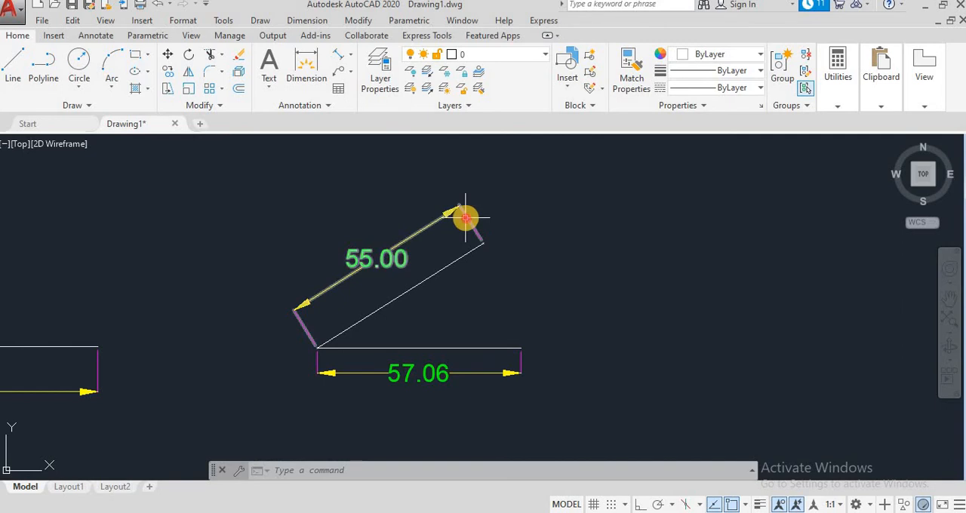
key("Delete")
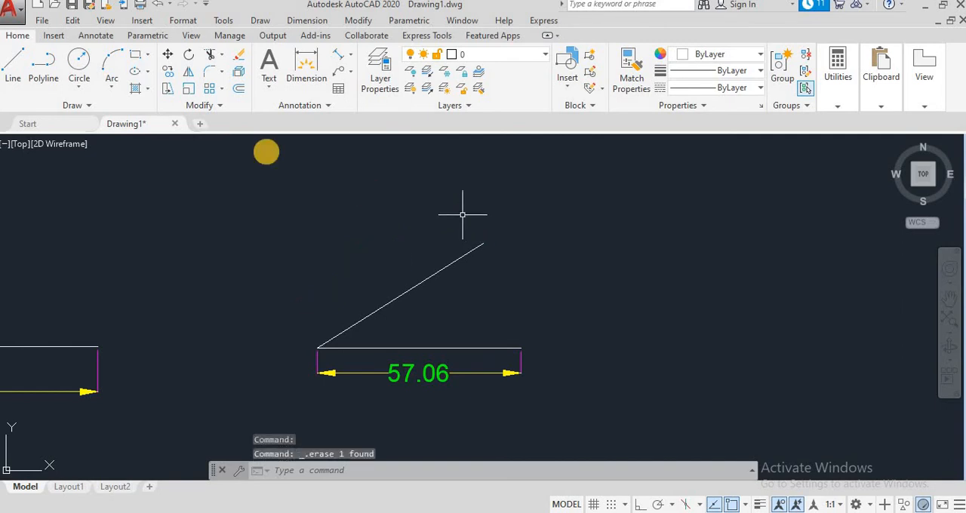
- Dimension the inclined line's true length with an aligned dimension offset to its upper left side
left_click(351, 57)
left_click(353, 101)
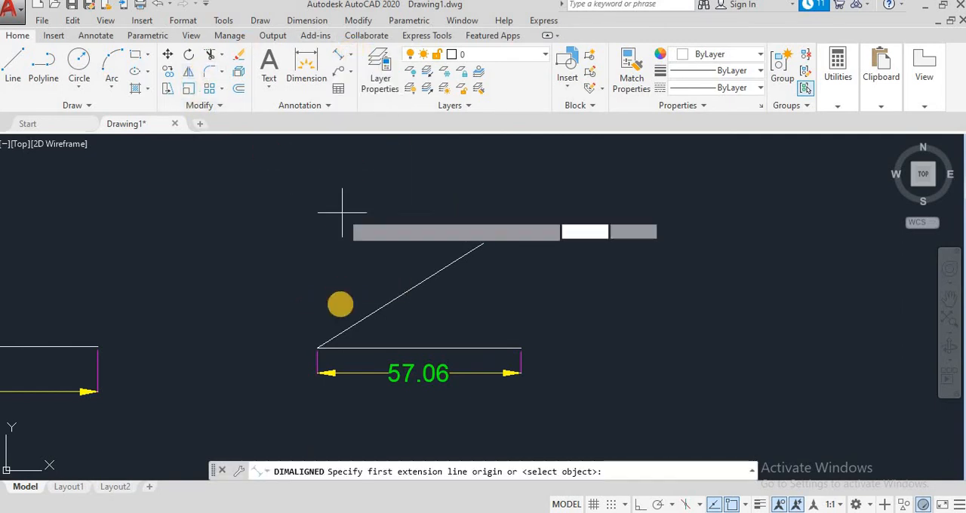
left_click(317, 348)
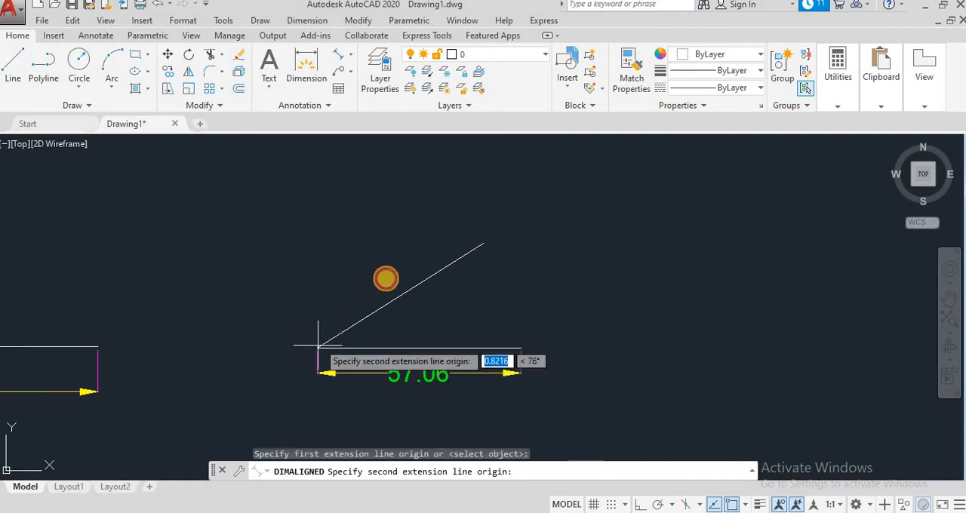
left_click(471, 243)
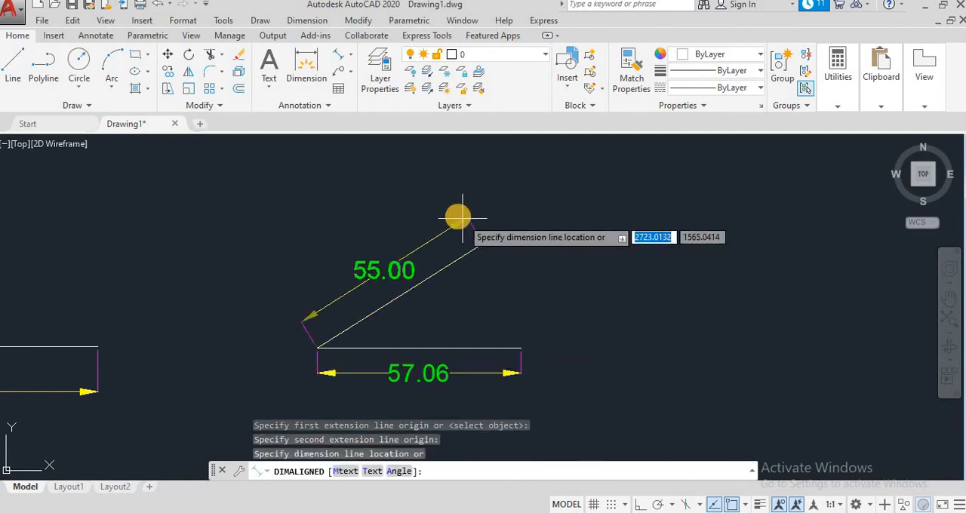
left_click(451, 210)
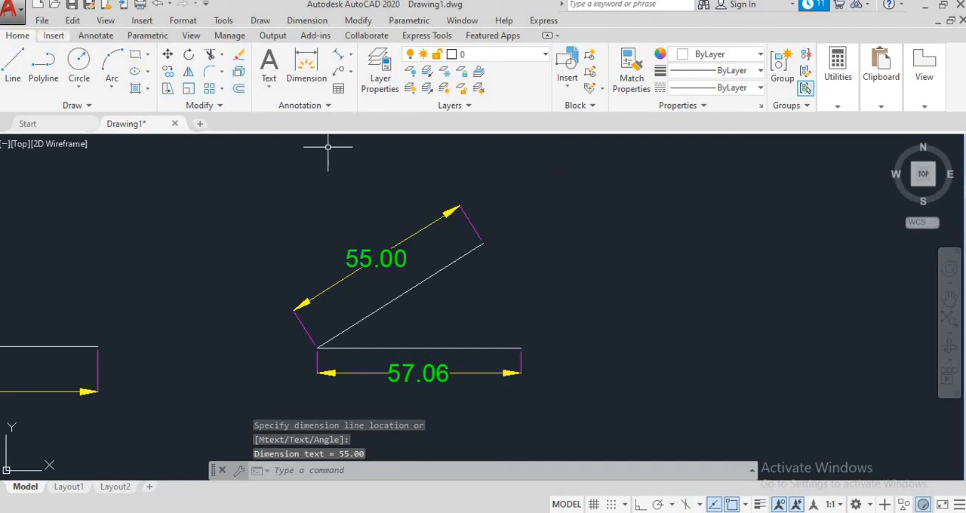
- Draw a horizontal line about 49.7 units long and an inclined line about 44.2 units long from its right end toward the upper left
left_click(13, 64)
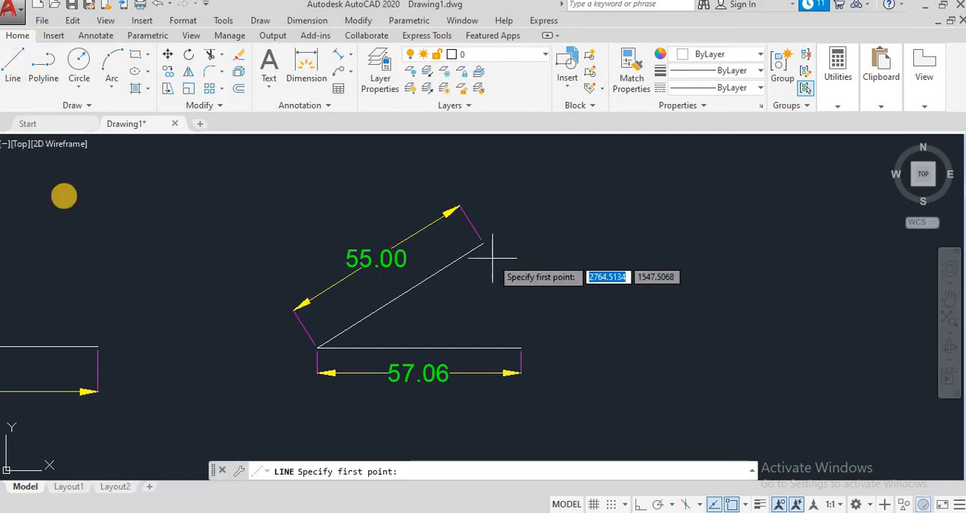
left_click(85, 267)
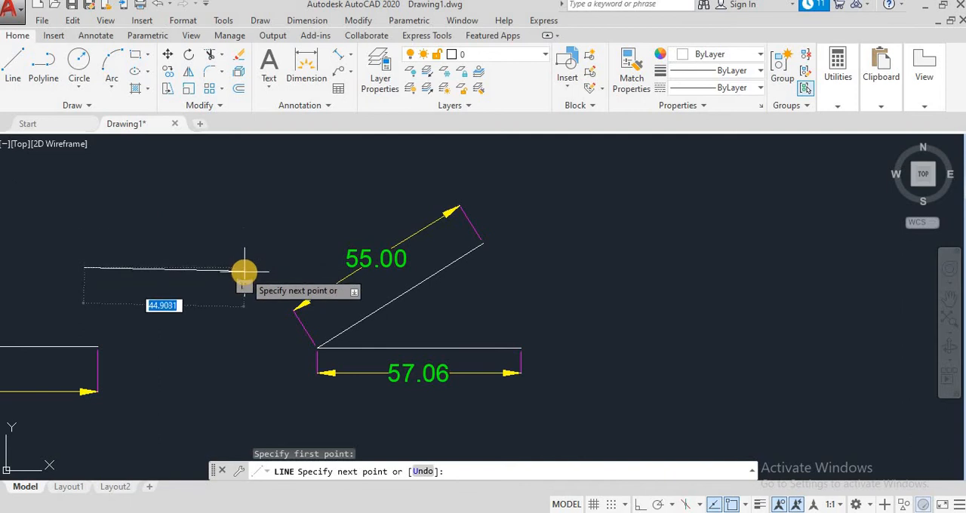
left_click(638, 504)
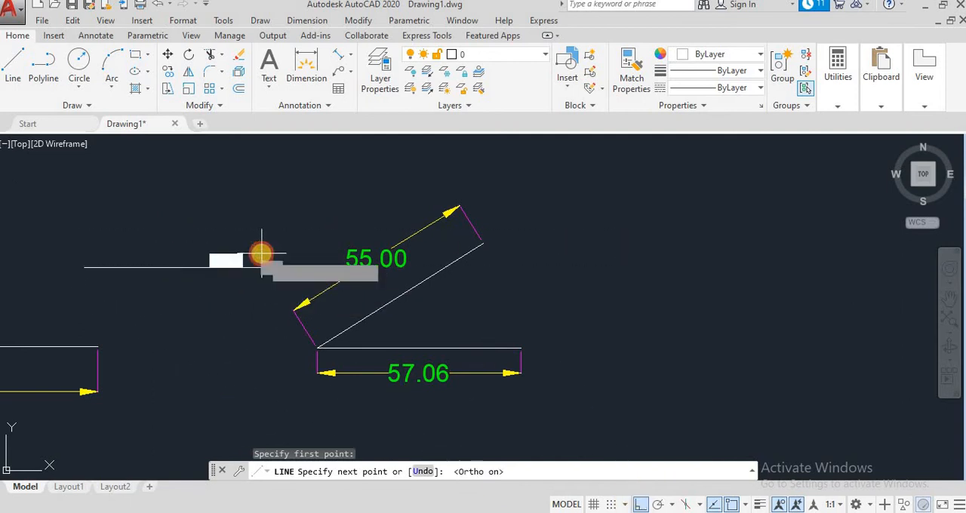
left_click(261, 255)
left_click(638, 504)
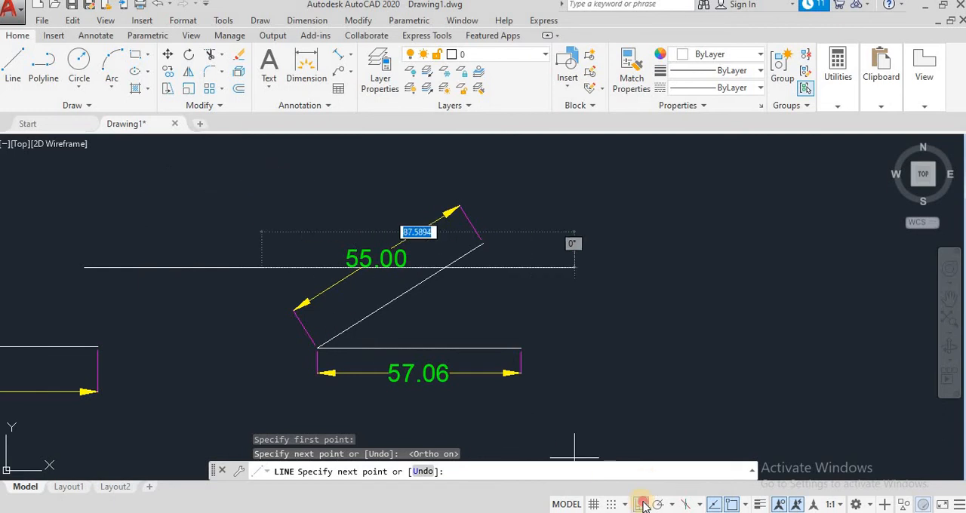
left_click(141, 168)
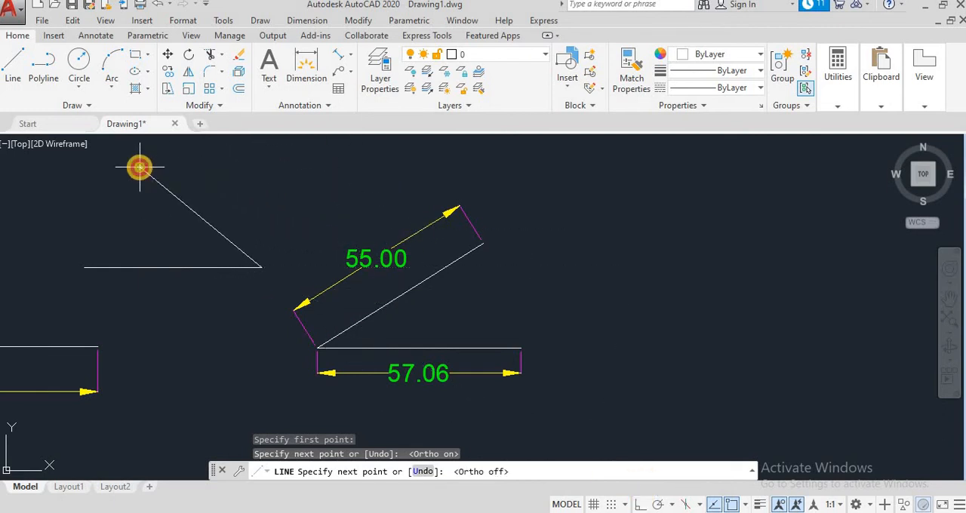
key("Escape")
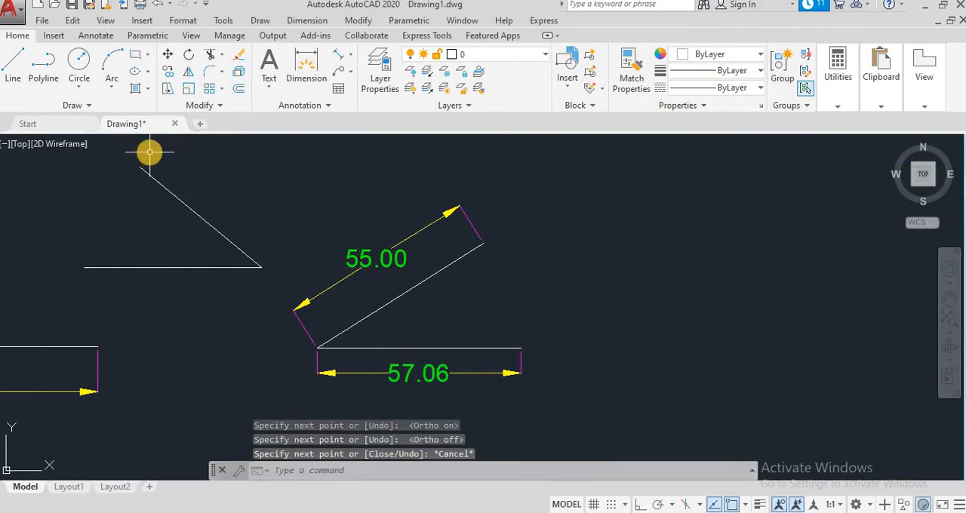
- Add an aligned dimension to the new inclined line, placing it parallel on the line's upper right side
left_click(338, 57)
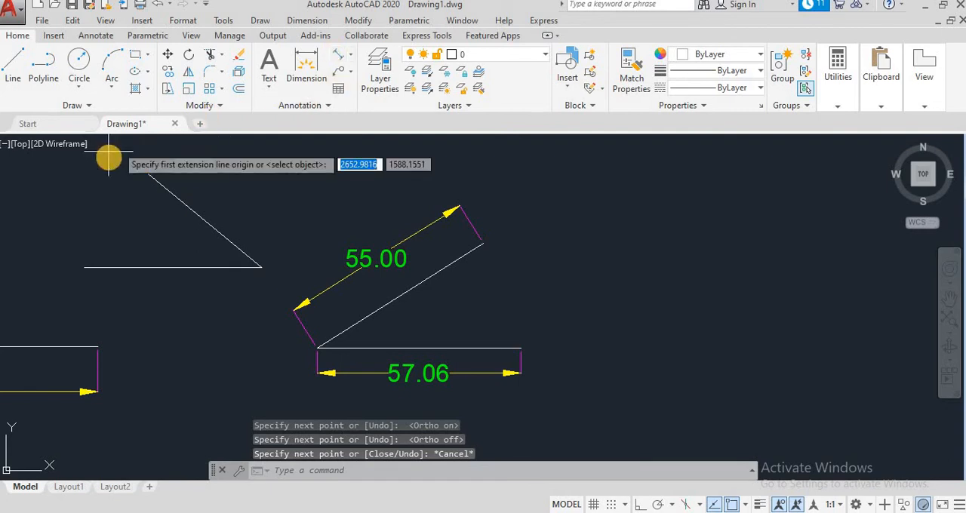
left_click(140, 168)
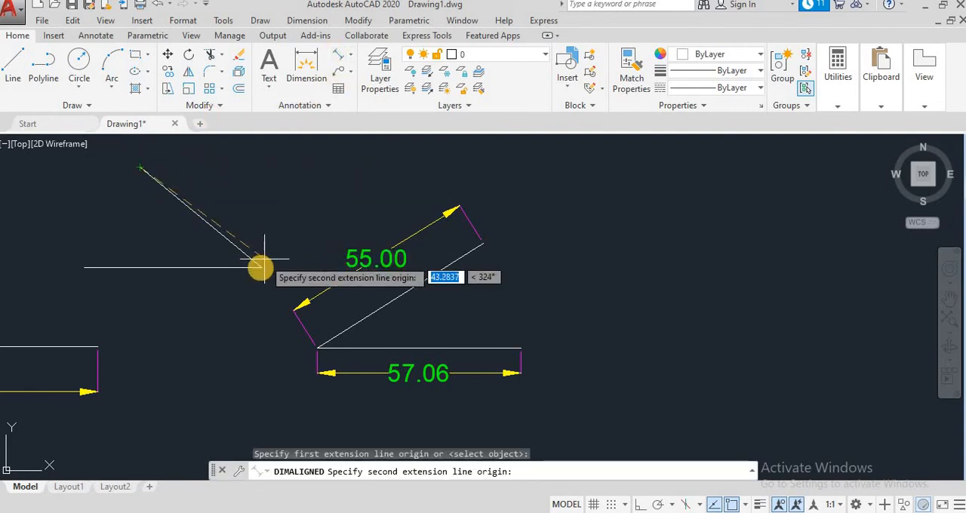
left_click(261, 267)
left_click(276, 245)
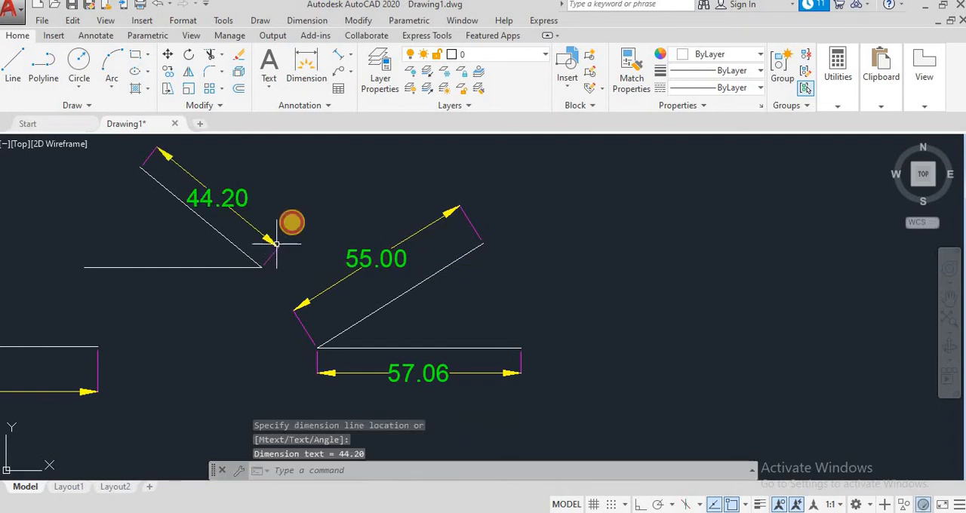
- Add a linear dimension to the new horizontal line, placing the dimension line just below it
left_click(349, 55)
left_click(361, 79)
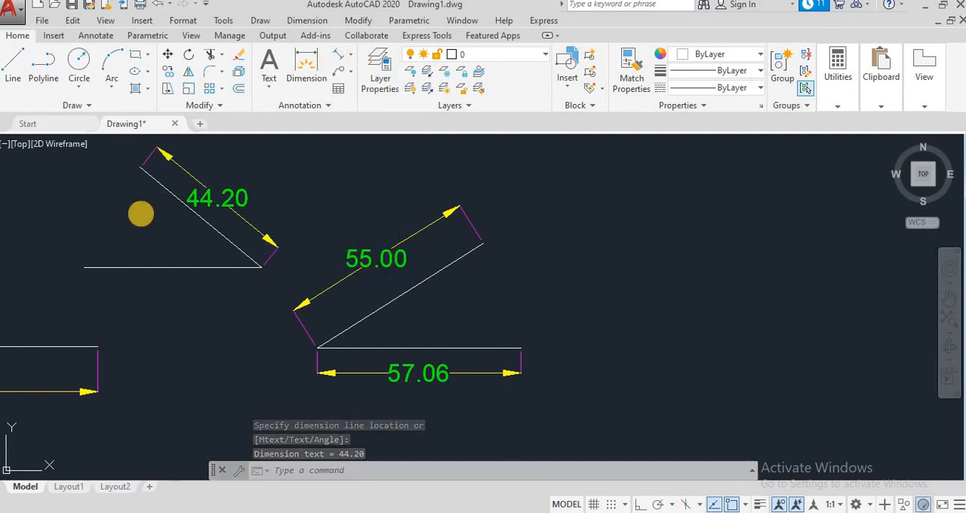
left_click(84, 266)
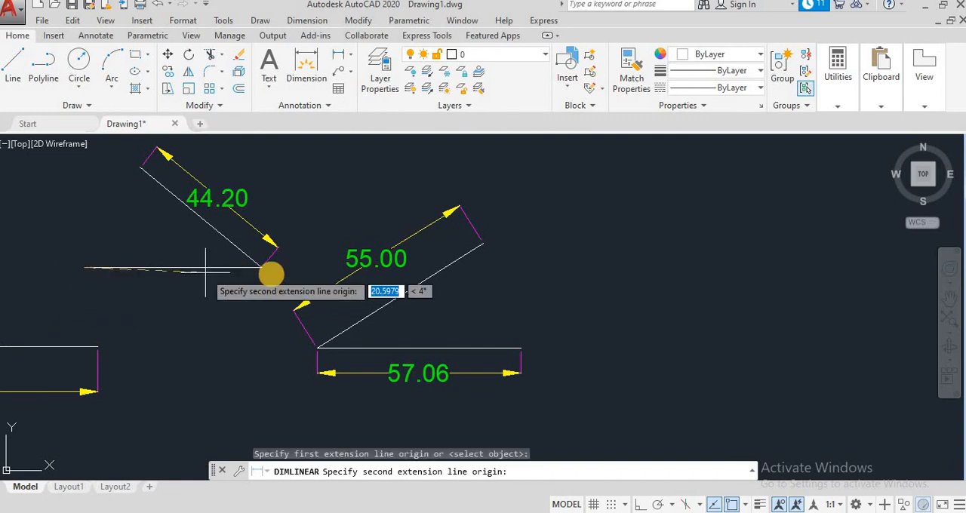
left_click(259, 265)
left_click(259, 283)
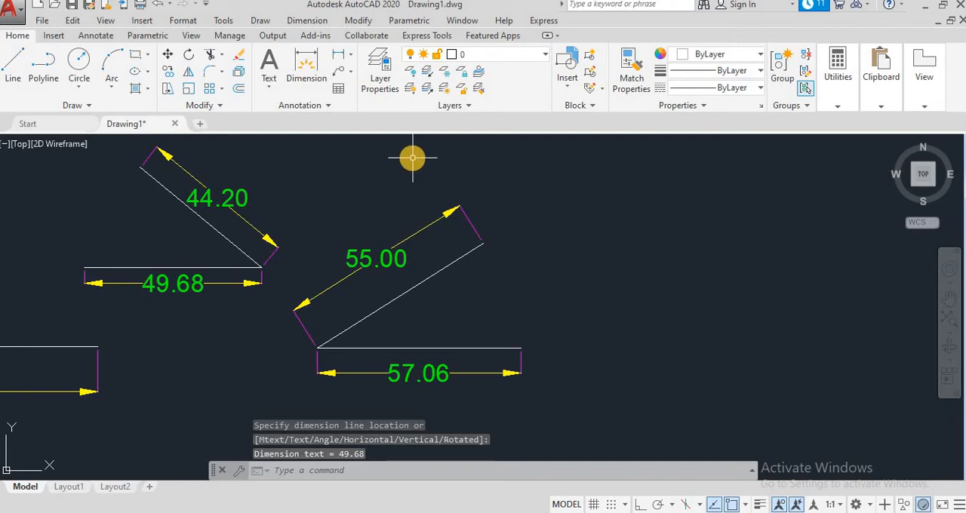
- Draw a three-point arc about 59.5 units long, bulging upward, in the empty area right of the dimensioned lines
left_click(949, 296)
mouse_move(667, 299)
left_mouse_down()
mouse_move(475, 304)
mouse_move(344, 340)
mouse_move(382, 319)
mouse_move(307, 348)
mouse_move(273, 322)
left_mouse_up()
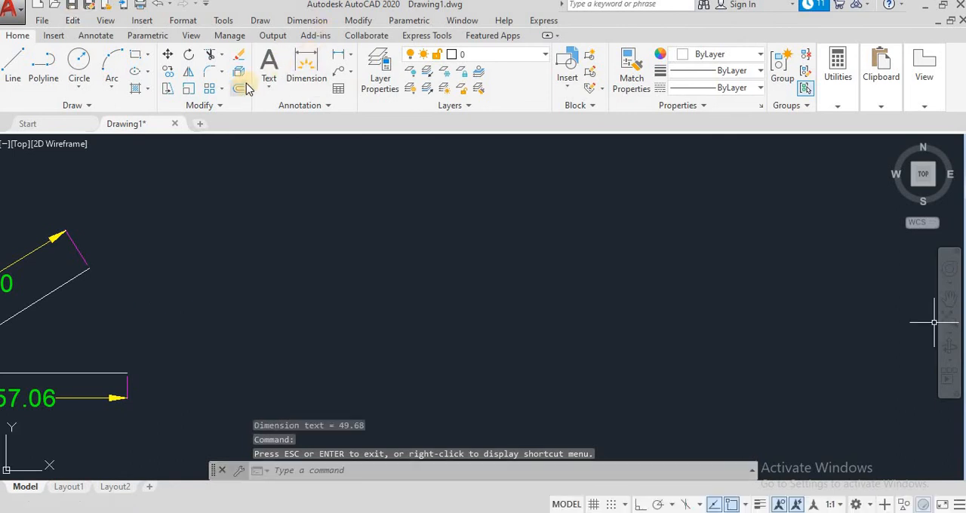
key("Escape")
key("Escape")
key("Escape")
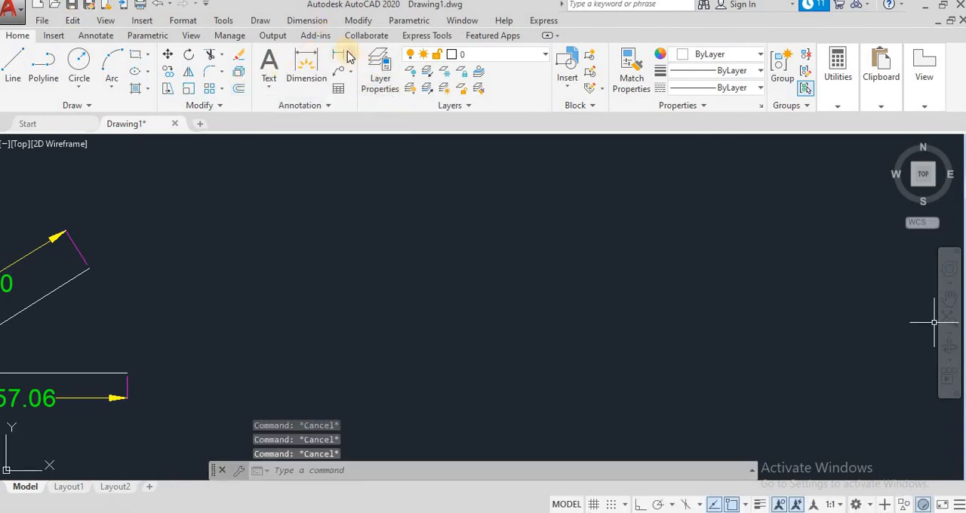
left_click(304, 21)
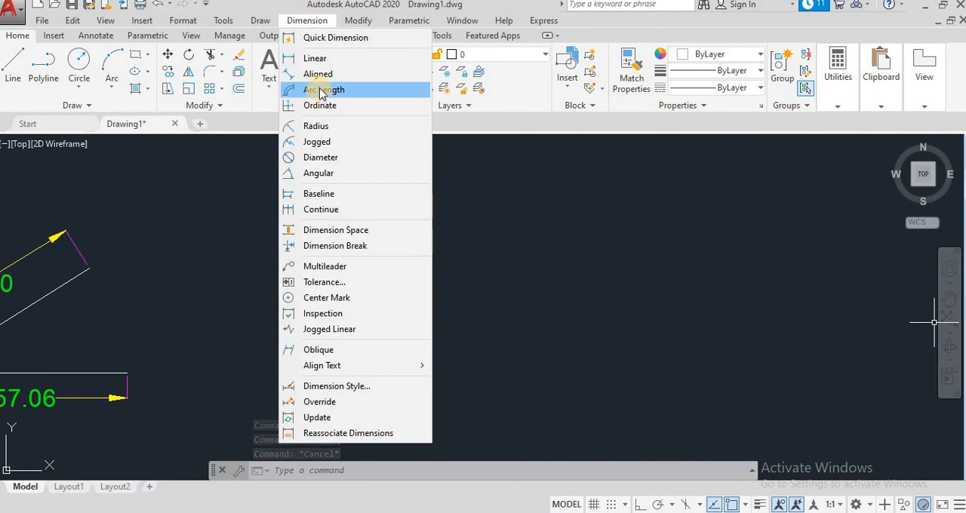
left_click(111, 72)
left_click(273, 287)
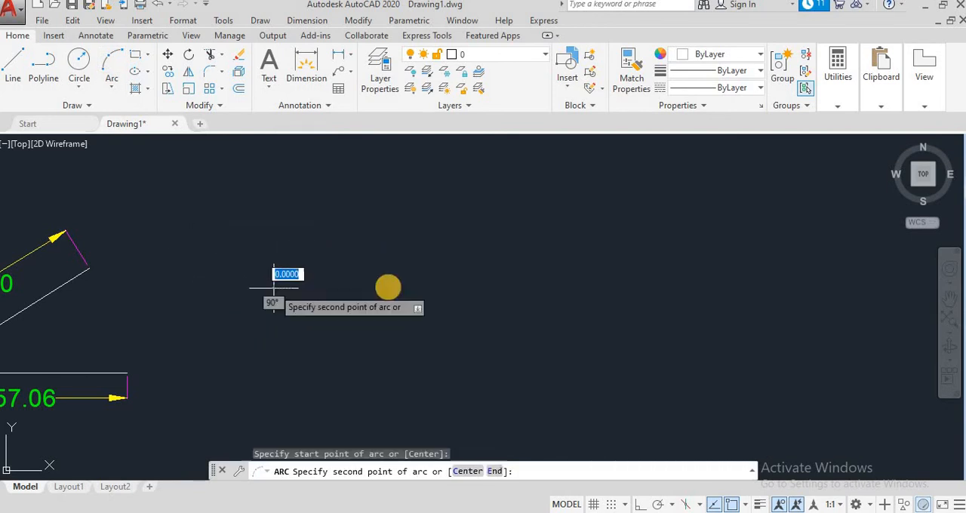
left_click(429, 288)
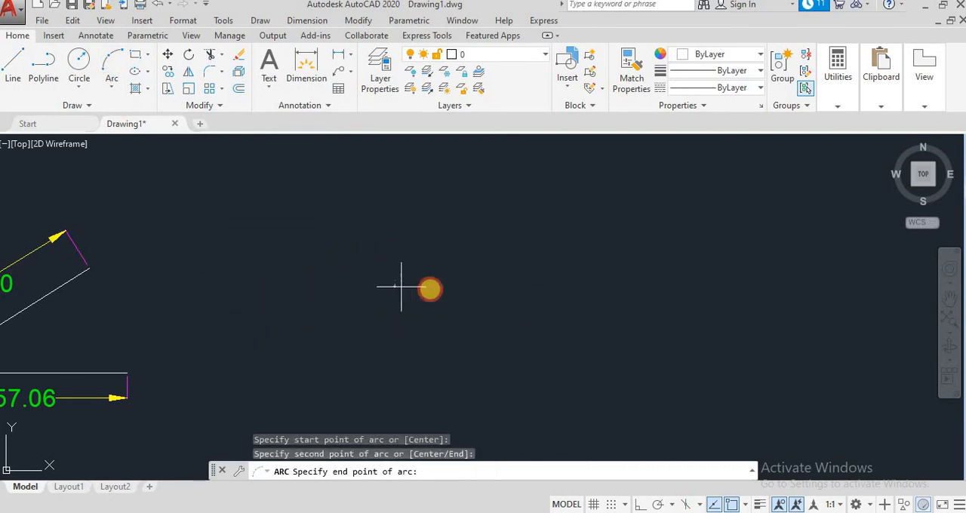
left_click(395, 348)
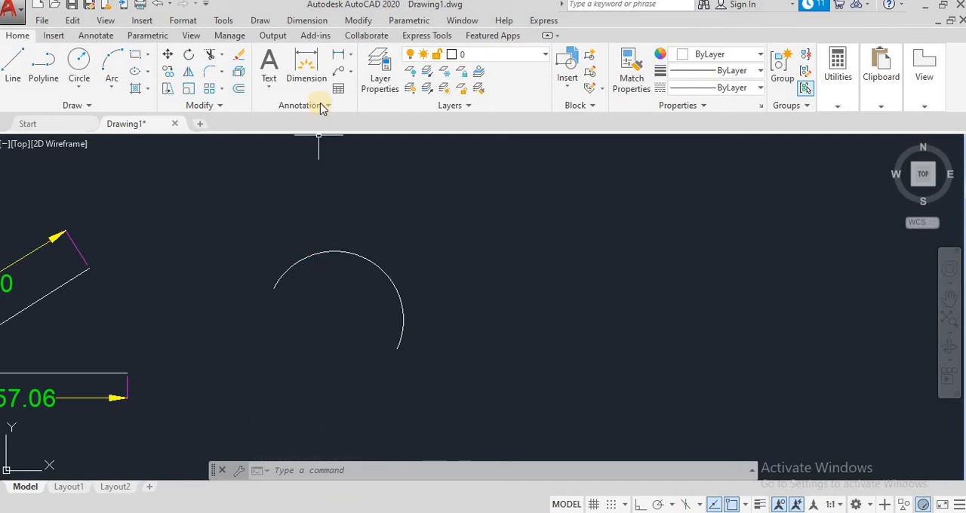
- Add an arc length dimension to the arc, placing it outside the curve
left_click(349, 59)
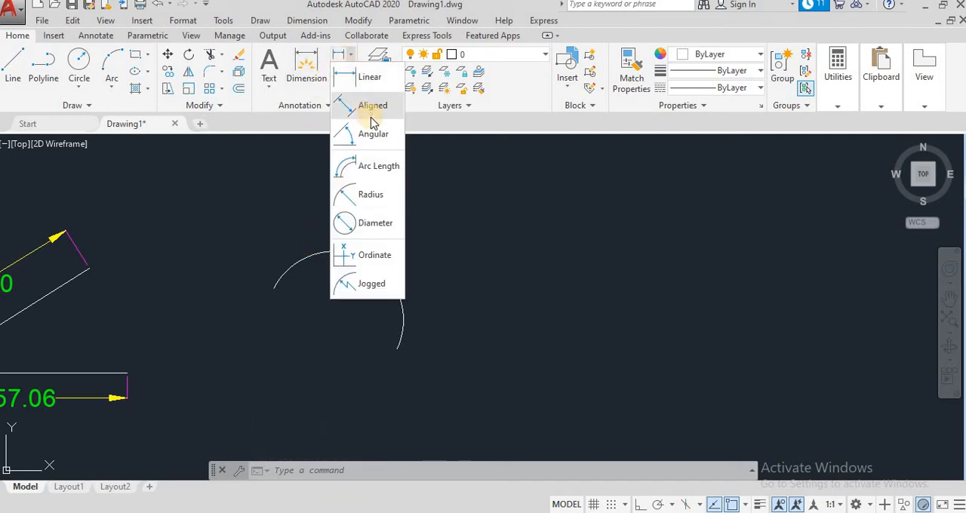
left_click(371, 165)
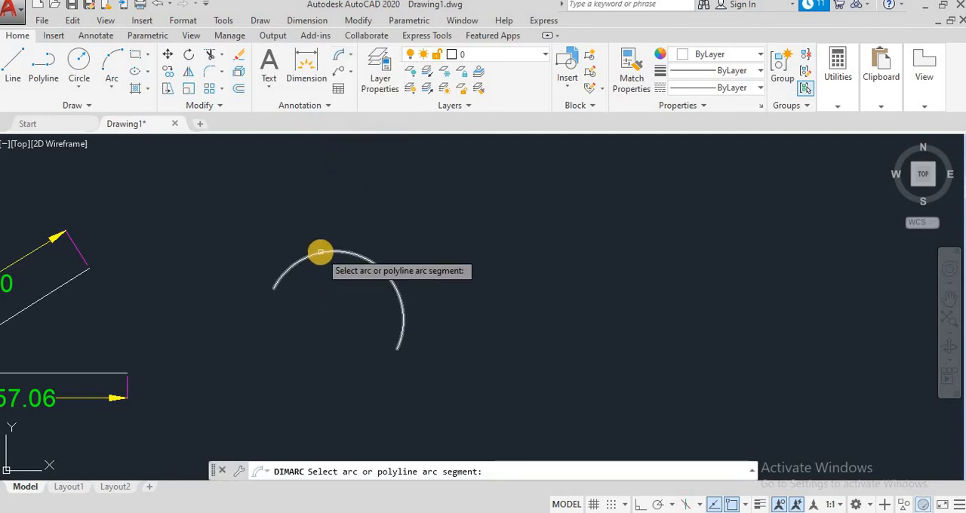
left_click(320, 253)
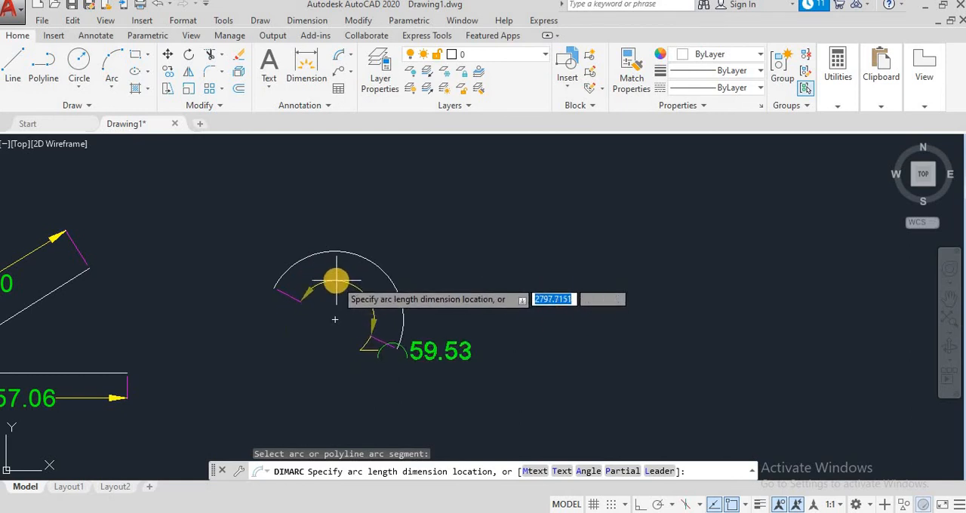
left_click(382, 219)
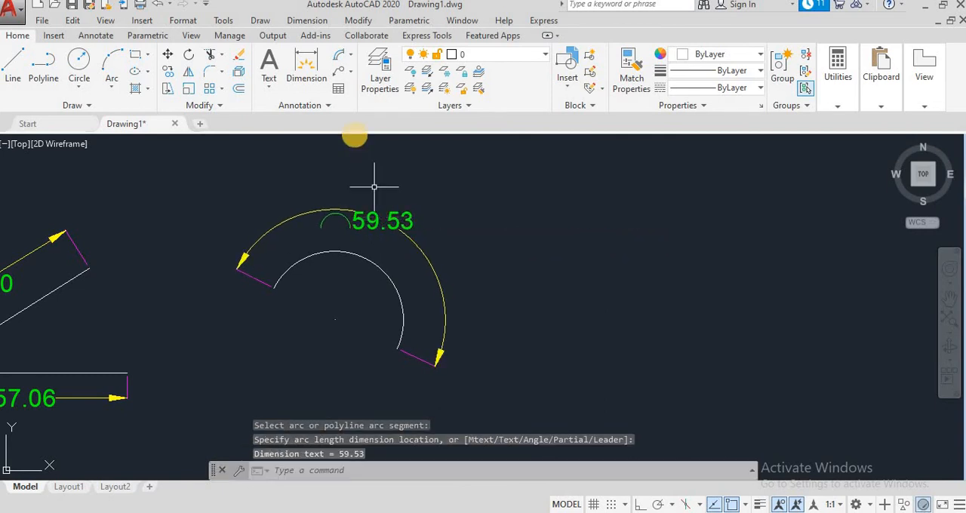
- Add a second arc length dimension to the same arc, placing it inside the curve
left_click(339, 58)
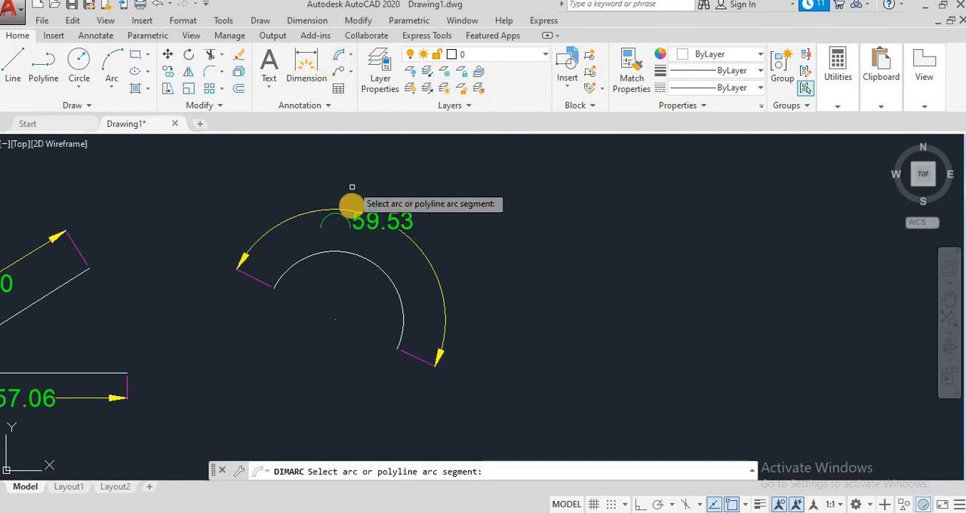
left_click(352, 254)
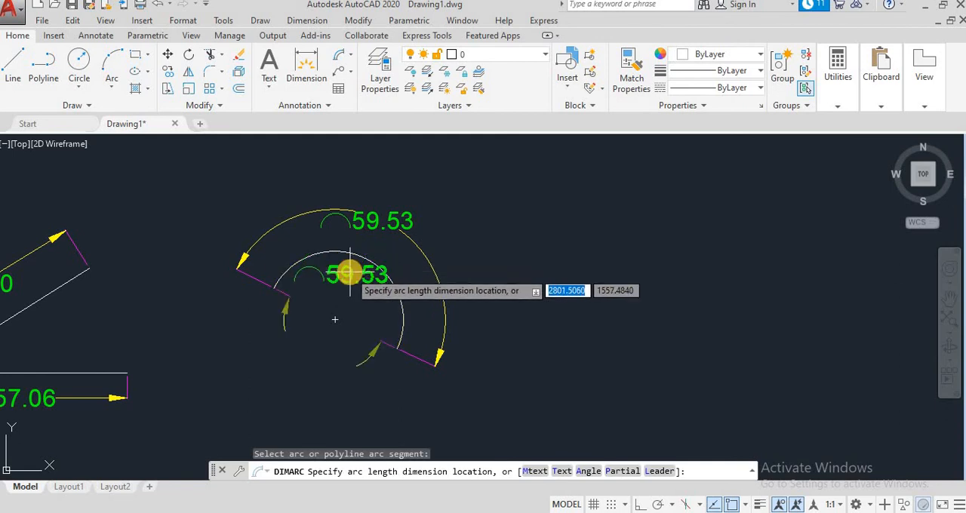
left_click(344, 279)
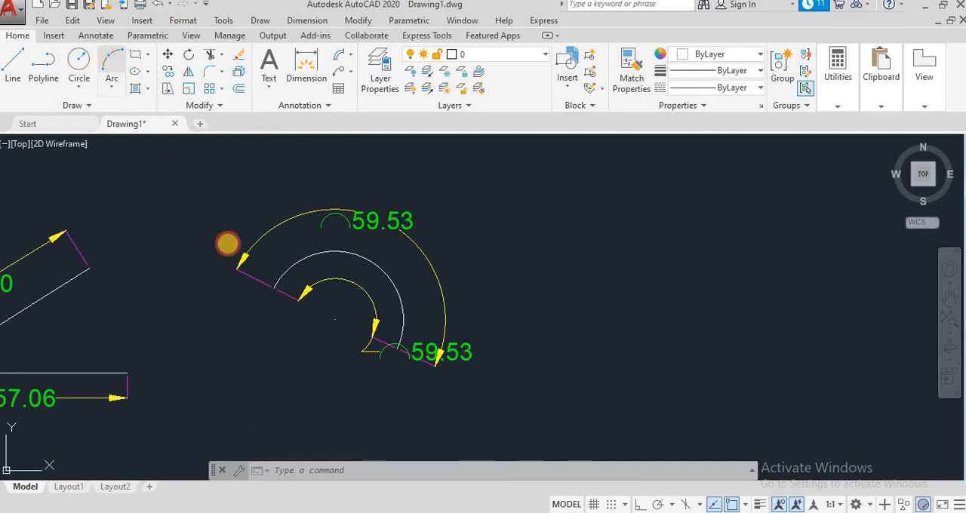
- Draw a wider three-point arc about 93.5 units long, bulging upward, to the right of the dimensioned arc
left_click(112, 64)
left_click(556, 275)
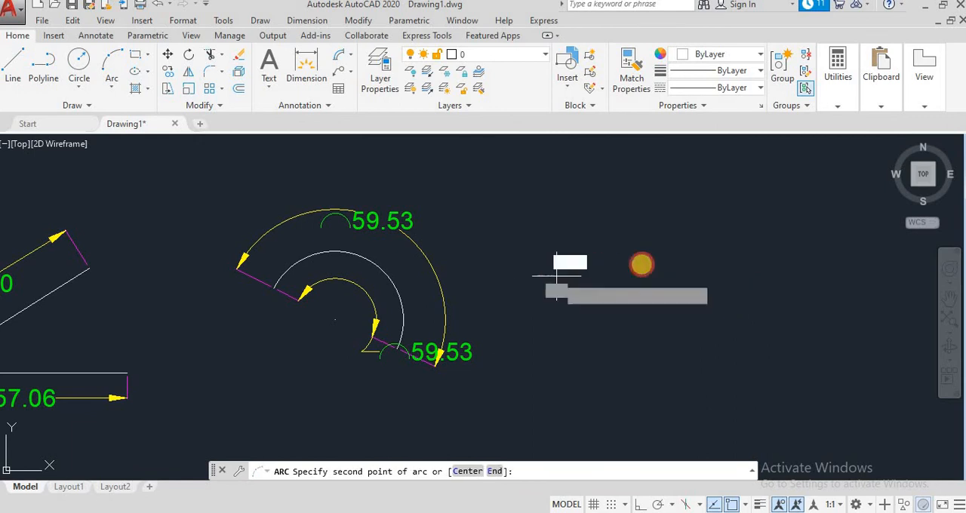
left_click(620, 215)
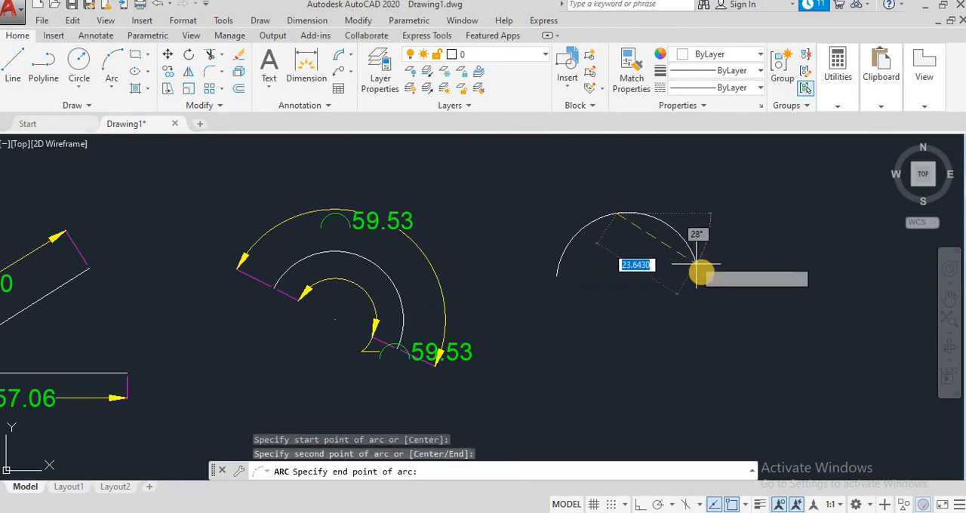
left_click(835, 249)
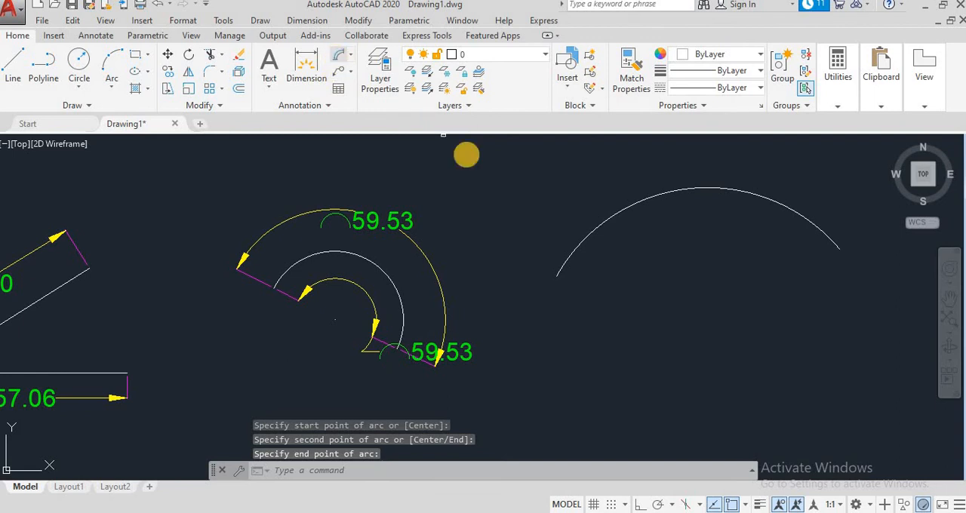
- Add an arc length dimension to the wide arc, placing it above the curve
left_click(467, 155)
left_click(560, 270)
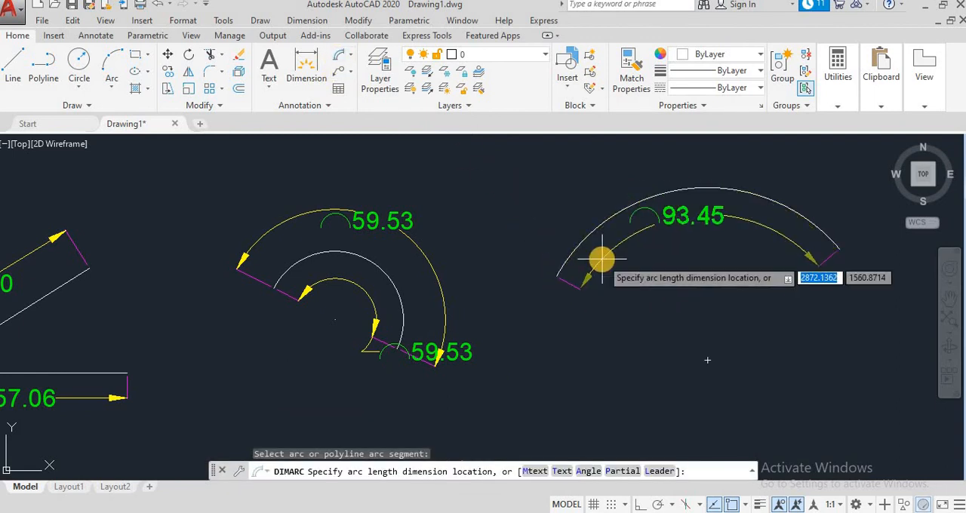
left_click(573, 203)
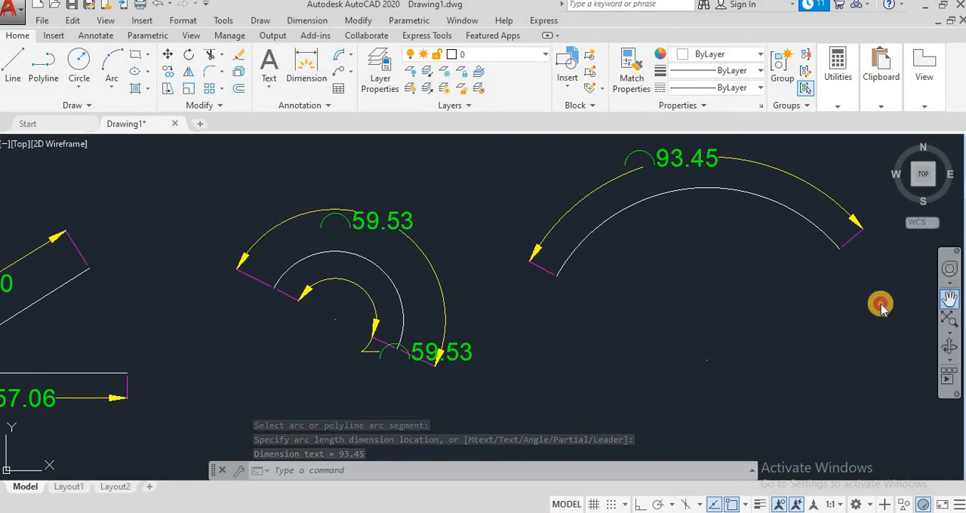
- Draw a shallow three-point arc about 39 units long in the empty area below the first dimensioned arc
left_click(949, 299)
left_click_drag(523, 365, 537, 222)
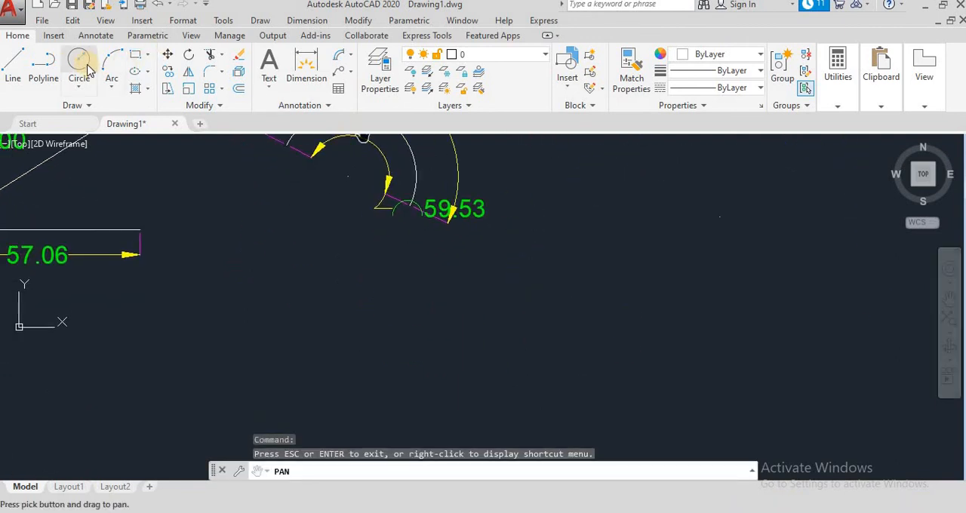
left_click(112, 76)
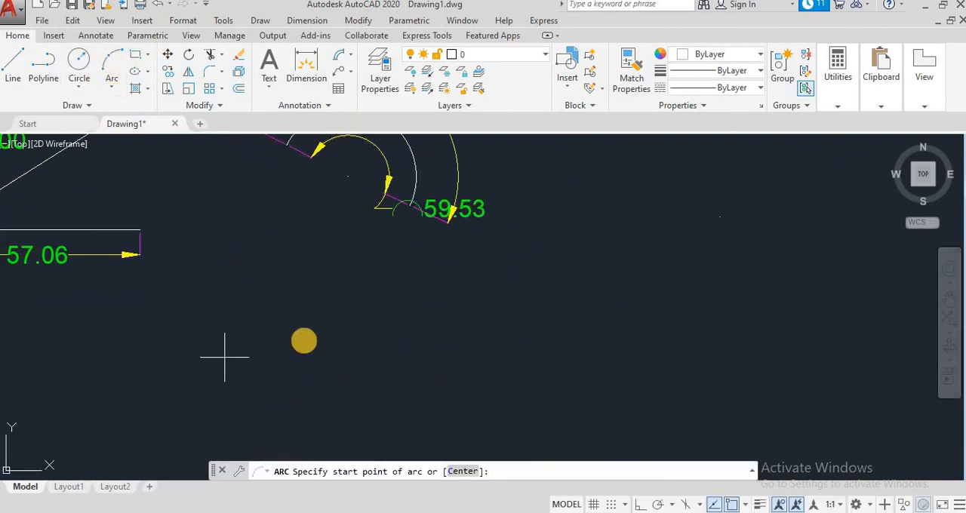
left_click(326, 286)
left_click(233, 308)
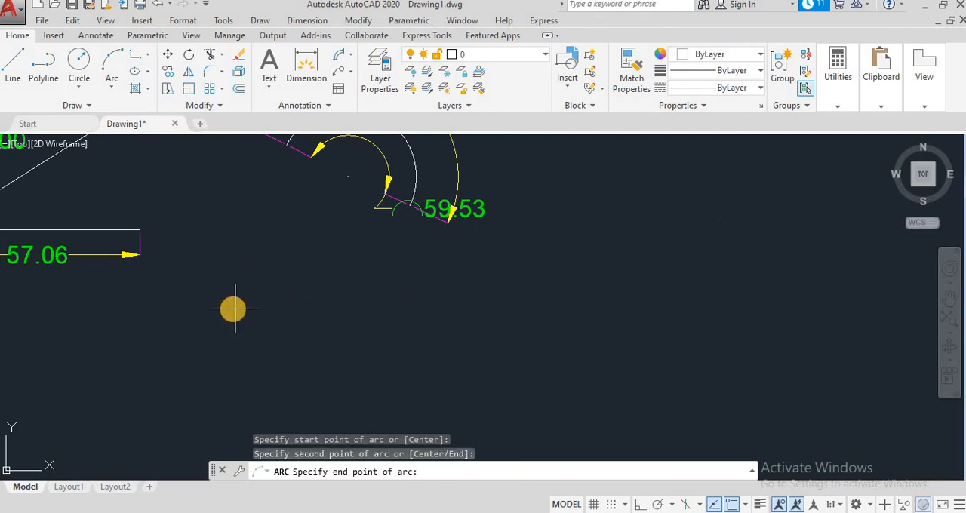
left_click(210, 340)
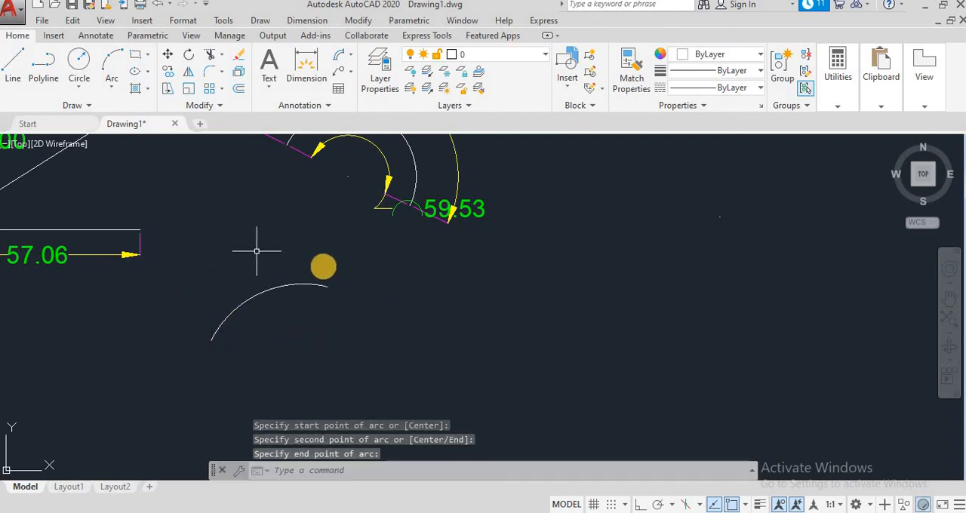
- Add an arc length dimension to the shallow lower arc, placing it above the curve
left_click(286, 285)
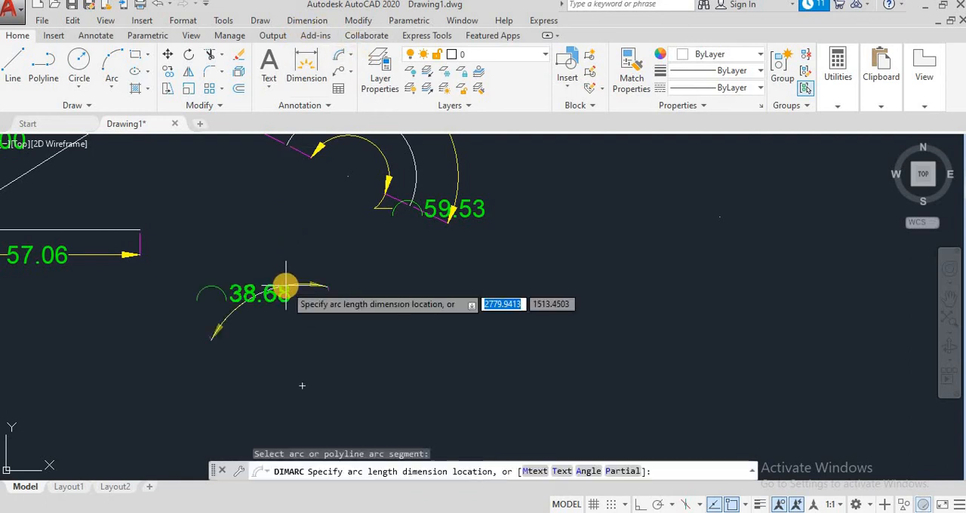
left_click(271, 257)
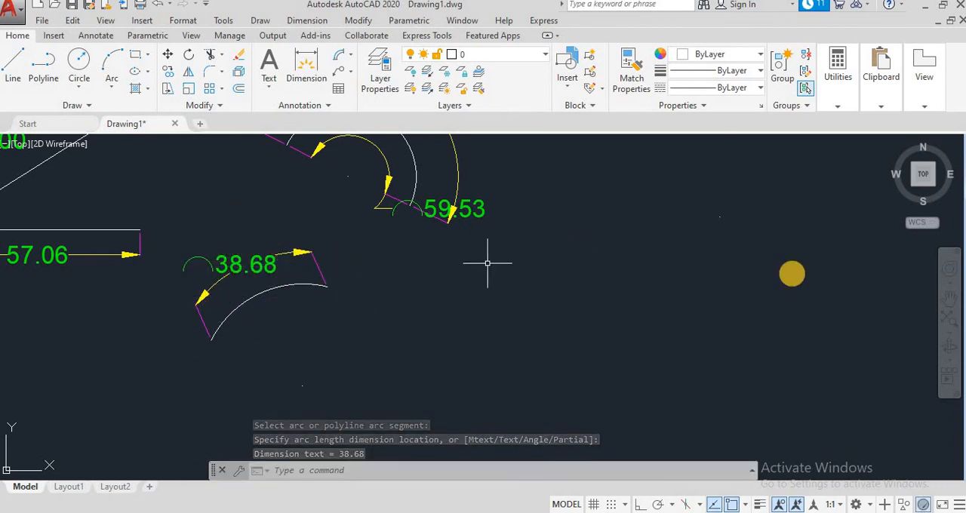
- Draw a horizontal line with ortho mode on in the empty area below and to the right of the dimensioned arcs
left_click(949, 299)
mouse_move(670, 223)
left_mouse_down()
mouse_move(567, 301)
mouse_move(371, 388)
left_mouse_up()
mouse_move(604, 242)
left_mouse_down()
mouse_move(550, 285)
mouse_move(397, 314)
mouse_move(248, 263)
mouse_move(283, 262)
left_mouse_up()
scroll(537, 273, "down", 6)
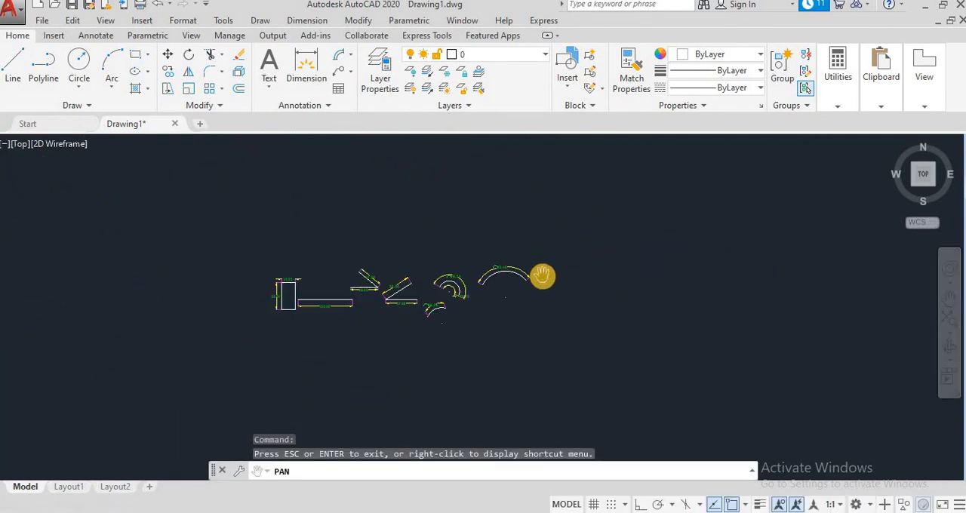
scroll(530, 315, "up", 2)
mouse_move(536, 307)
left_mouse_down()
mouse_move(435, 237)
mouse_move(427, 218)
mouse_move(566, 403)
left_mouse_up()
scroll(429, 268, "up", 4)
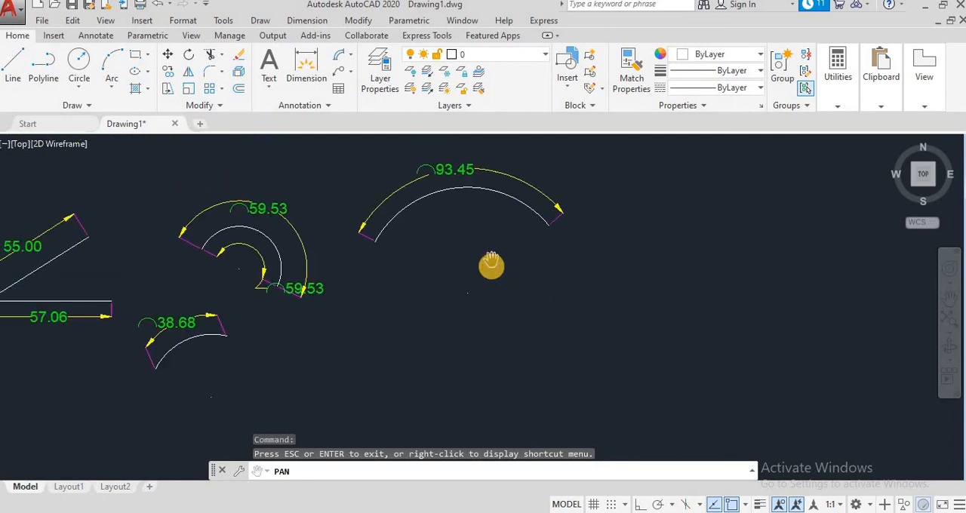
left_click_drag(492, 267, 443, 230)
mouse_move(490, 286)
left_mouse_down()
mouse_move(457, 252)
mouse_move(496, 324)
mouse_move(518, 334)
mouse_move(403, 242)
mouse_move(435, 188)
left_mouse_up()
scroll(446, 243, "up", 2)
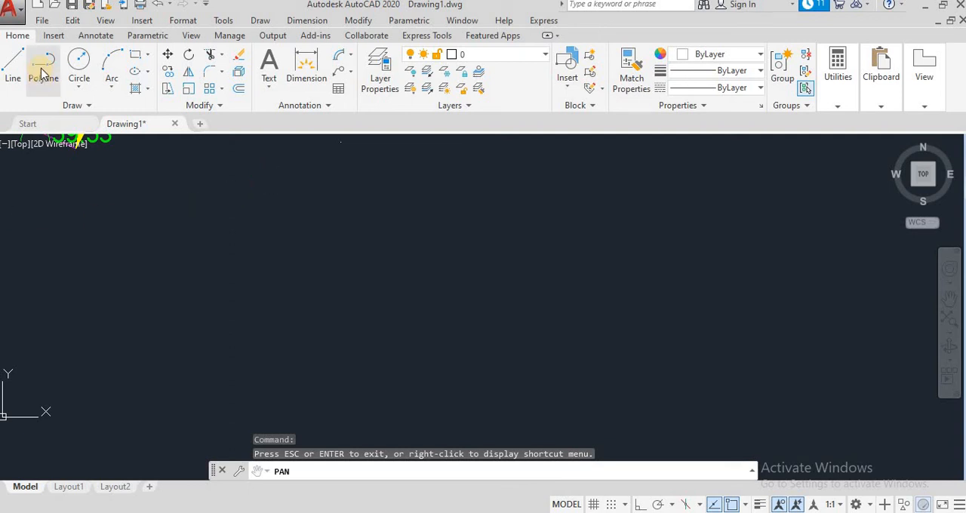
left_click(13, 68)
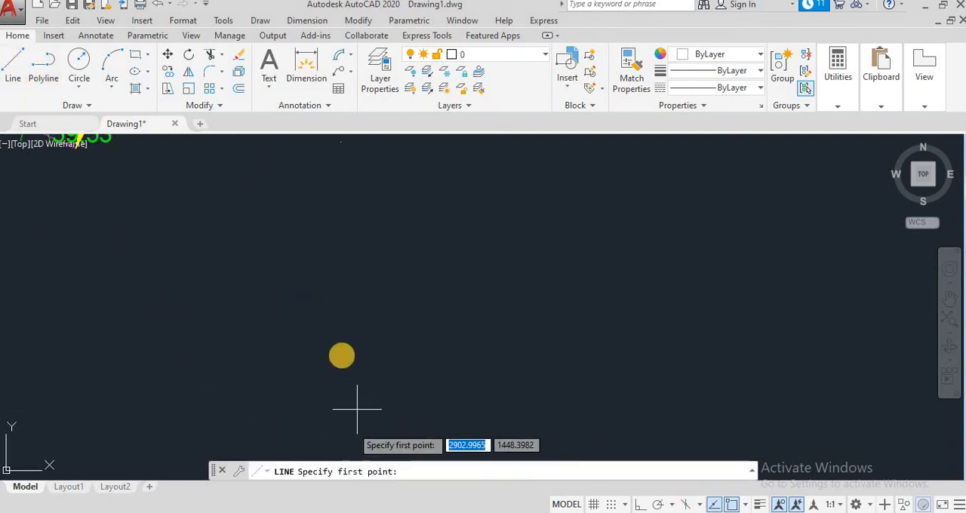
left_click(261, 324)
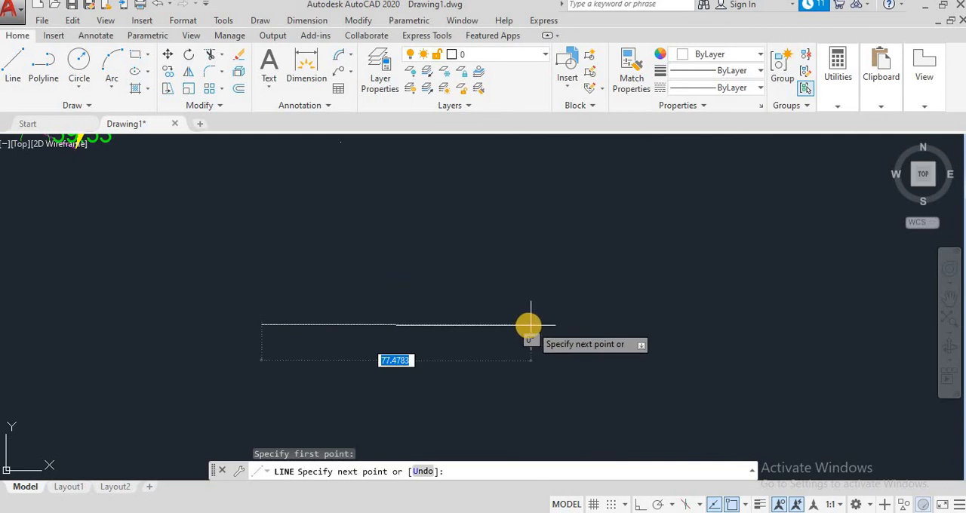
left_click(642, 506)
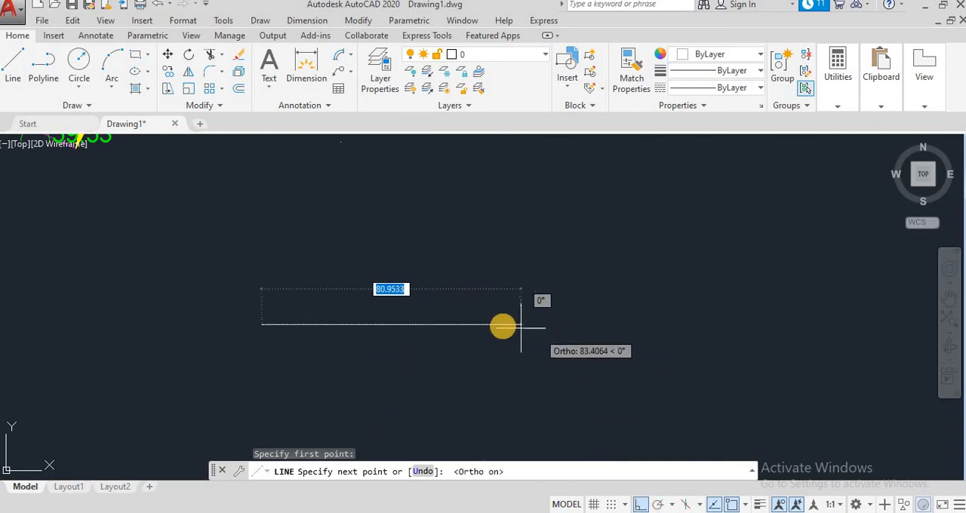
left_click(492, 325)
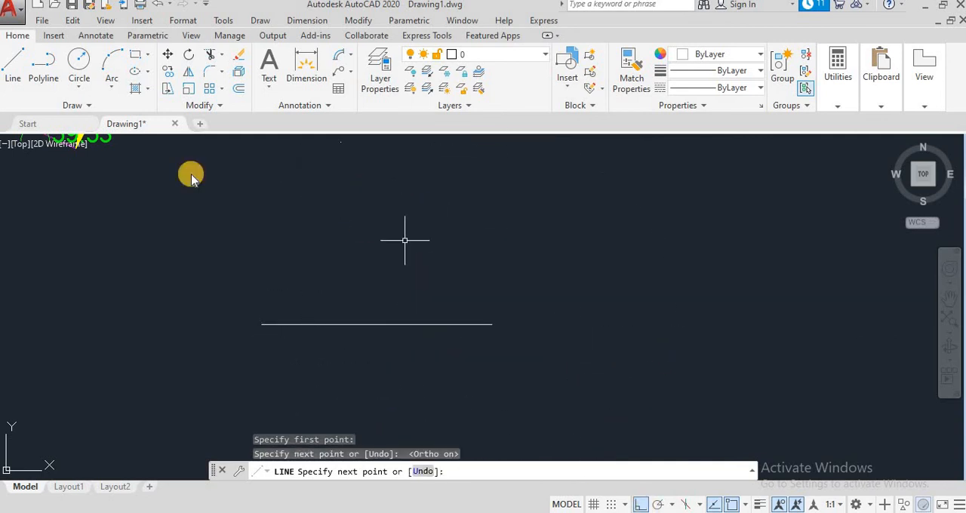
key("Escape")
left_click(12, 68)
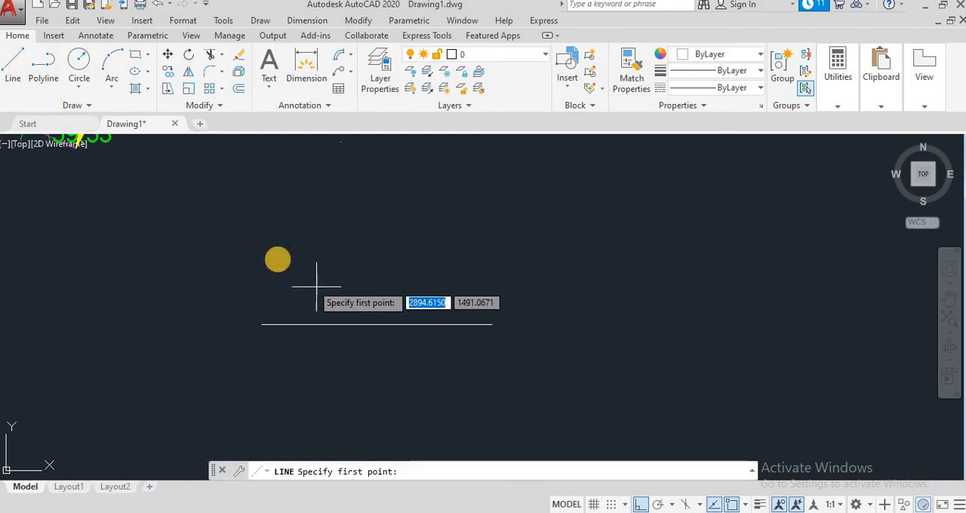
left_click(253, 253)
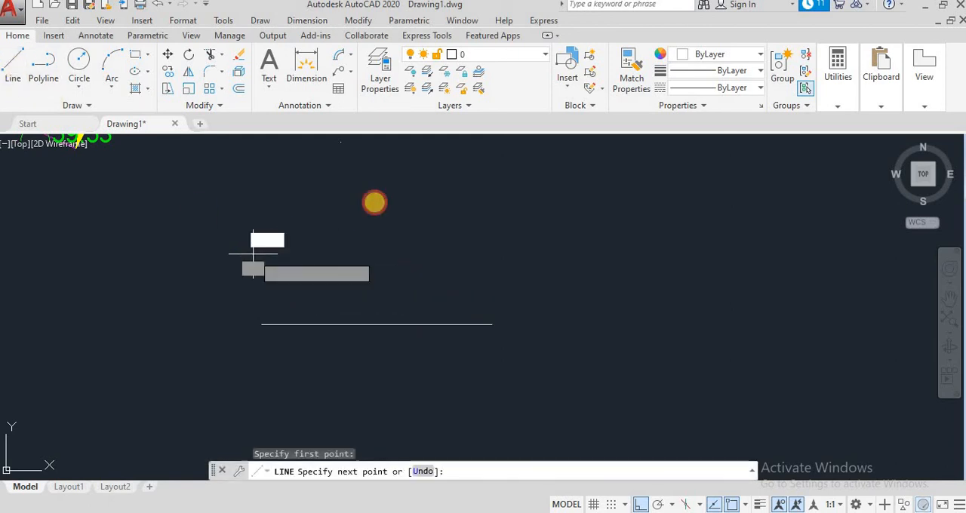
left_click(421, 171)
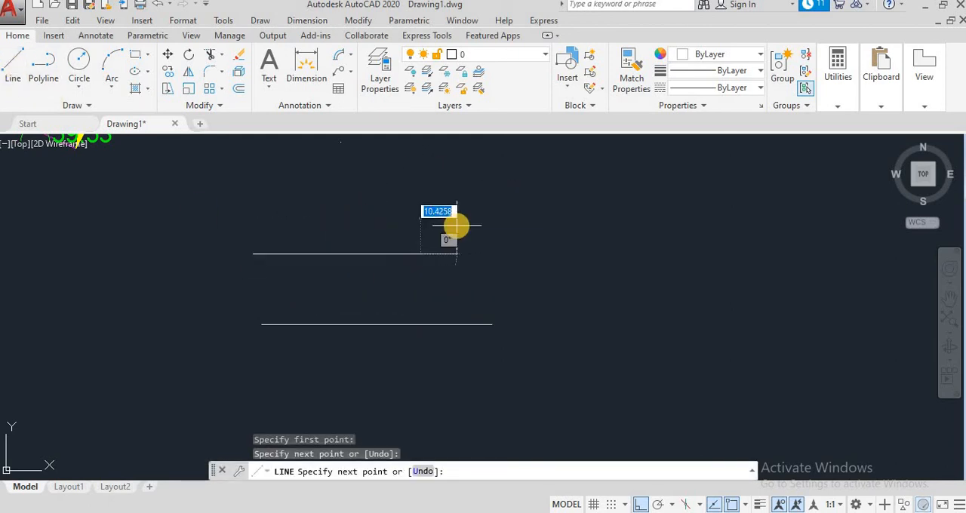
key("Escape")
left_click(419, 254)
key("Delete")
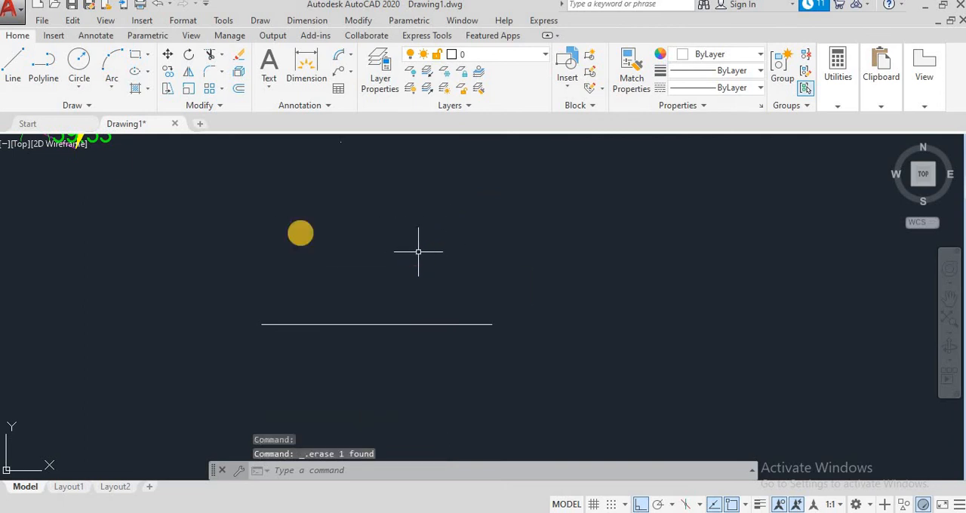
- Turn ortho mode off and draw a line rising at about 28° from just above the horizontal line's left end
left_click(13, 72)
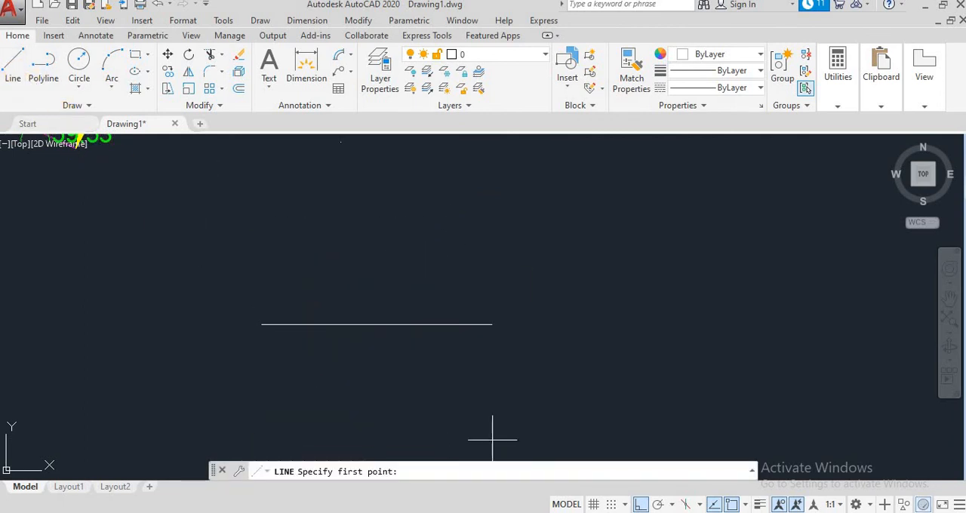
left_click(640, 504)
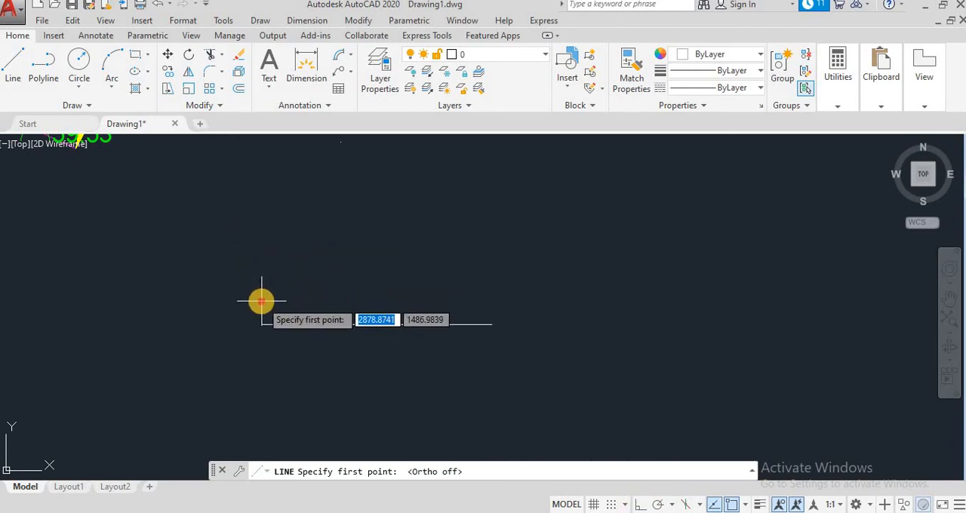
left_click(261, 301)
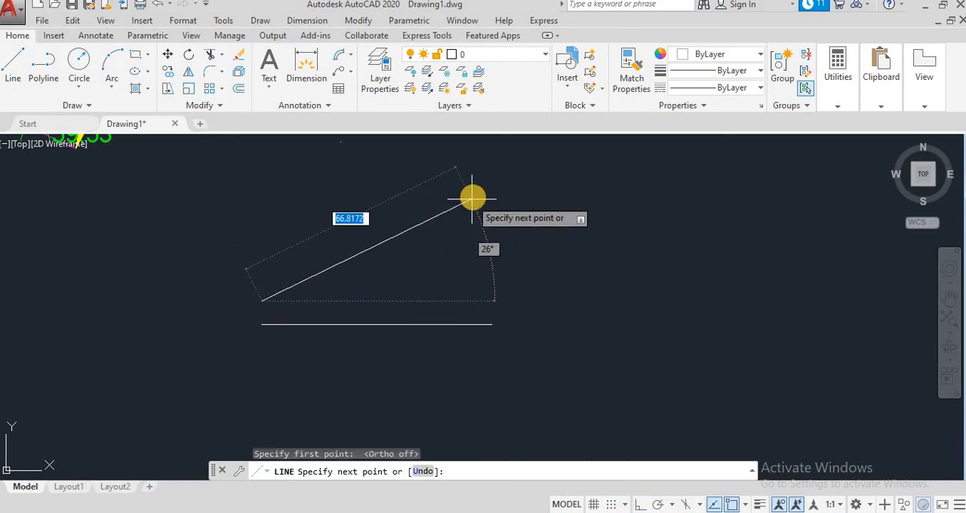
left_click(476, 189)
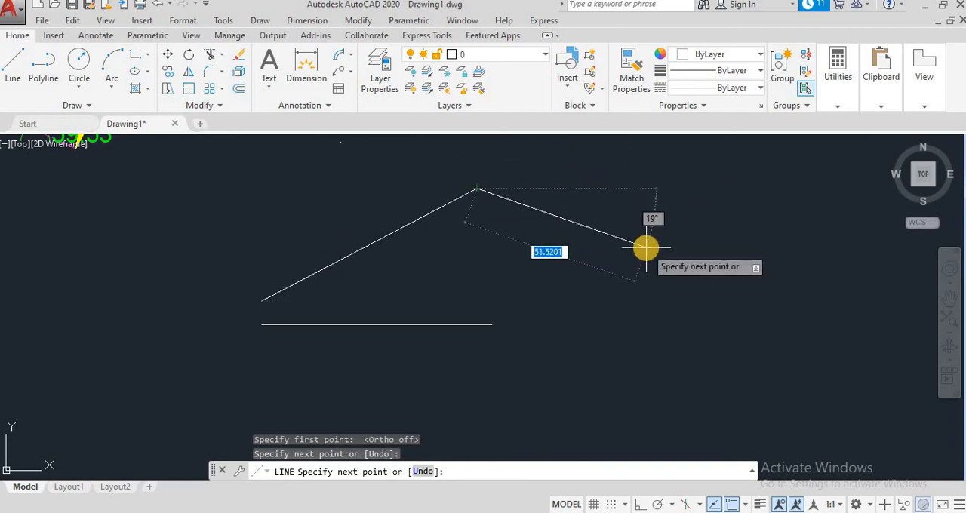
key("Escape")
- Draw a shorter line sloping down to the right at about 15°, to the right of the first pair of lines
left_click(13, 64)
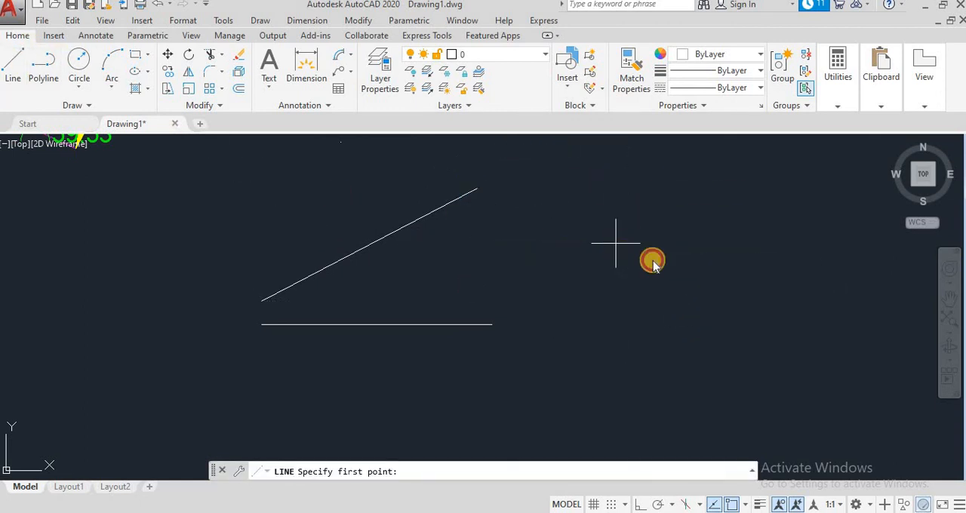
left_click(616, 244)
left_click(761, 282)
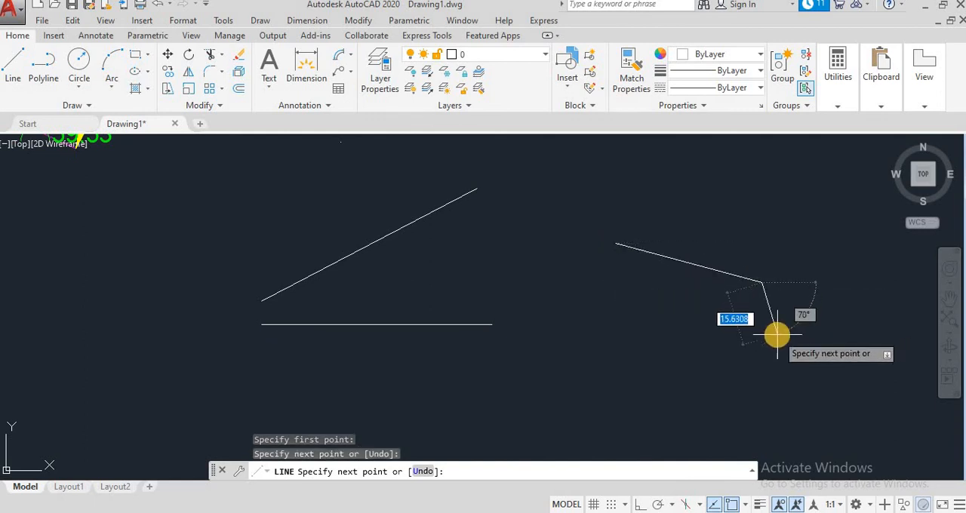
key("Escape")
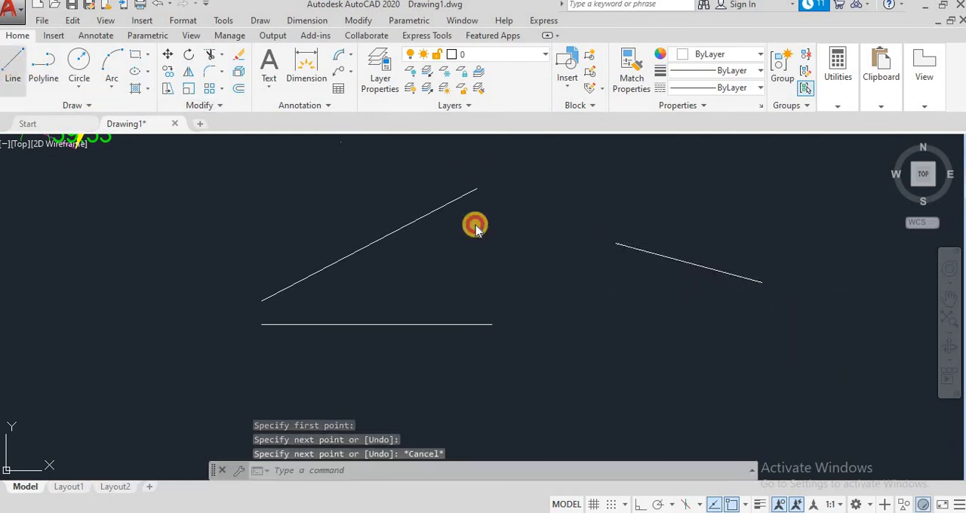
- Turn ortho mode on and draw a horizontal line leftward from the lower end of the short sloping line
key("Return")
left_click(761, 282)
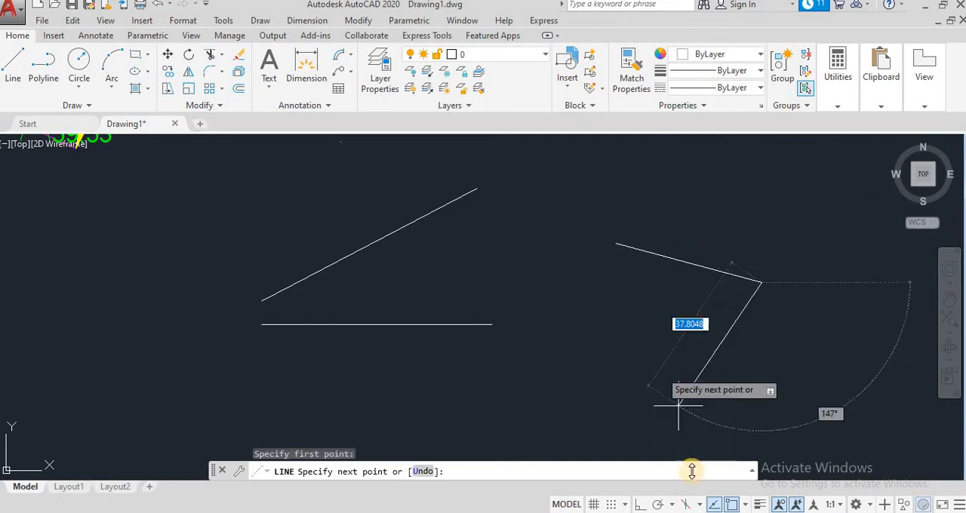
left_click(640, 504)
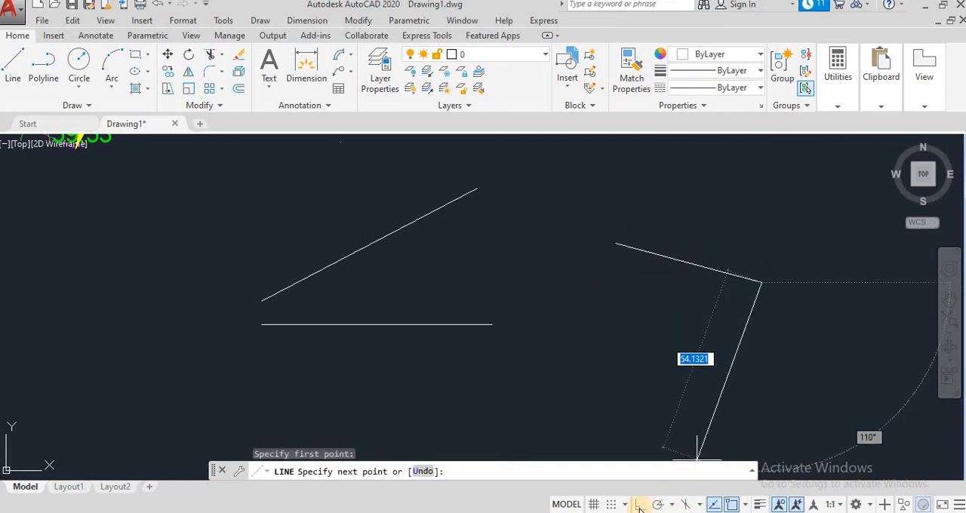
left_click(602, 308)
key("Escape")
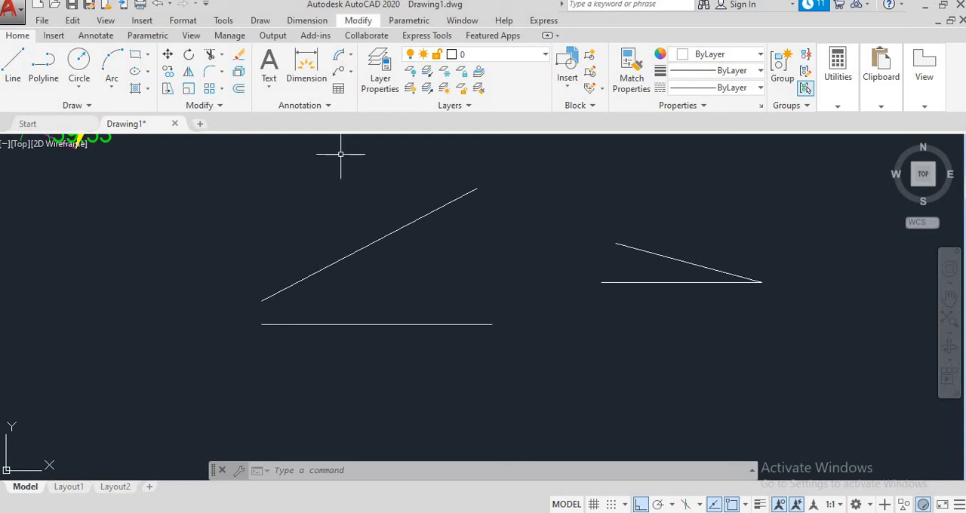
- Add an angular dimension between the long rising line and the horizontal line below it, placing it between them
left_click(307, 20)
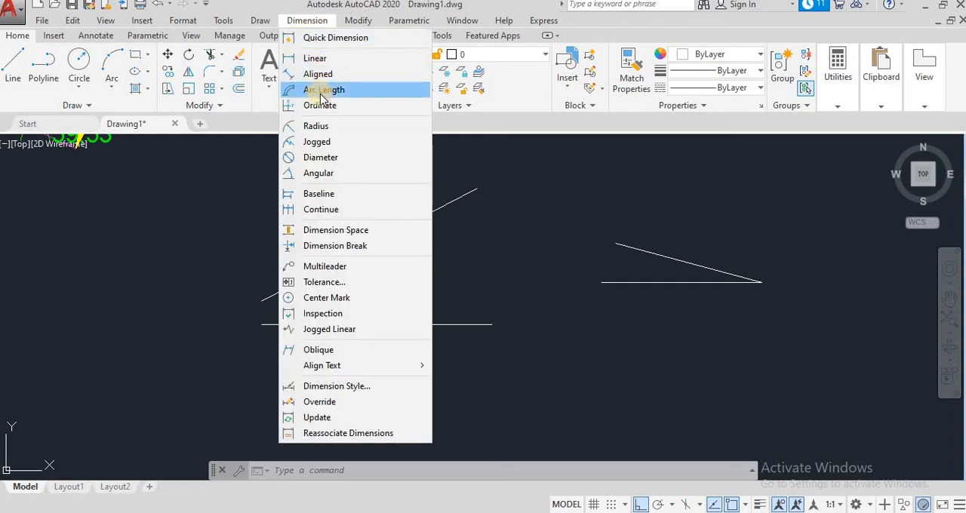
left_click(317, 173)
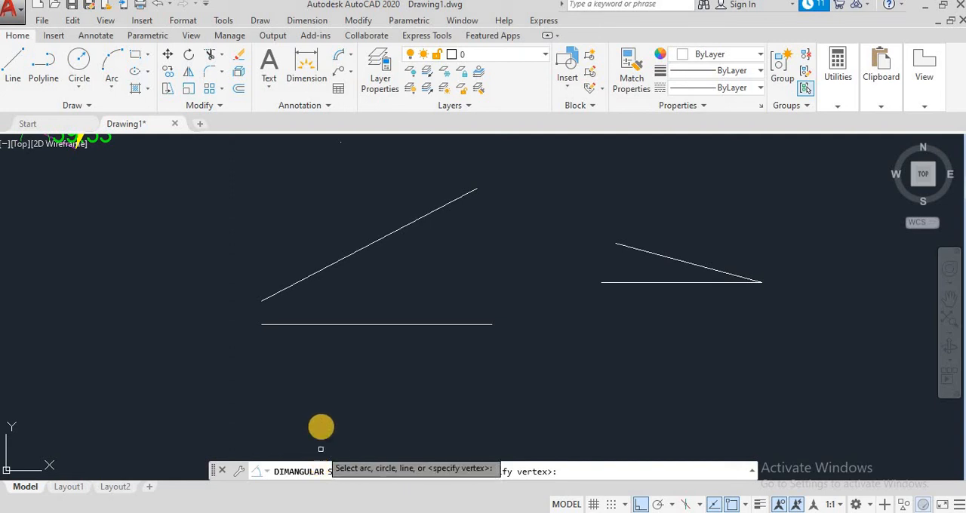
left_click(299, 281)
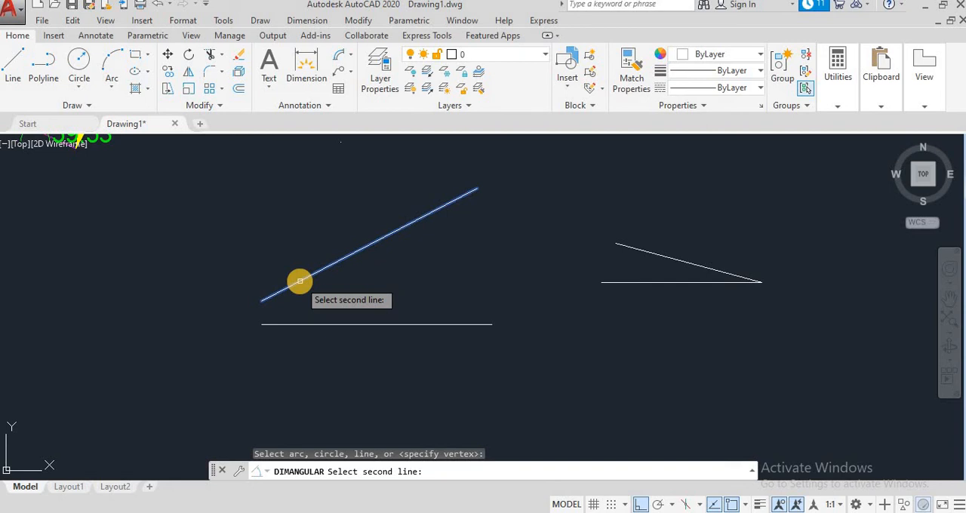
left_click(306, 325)
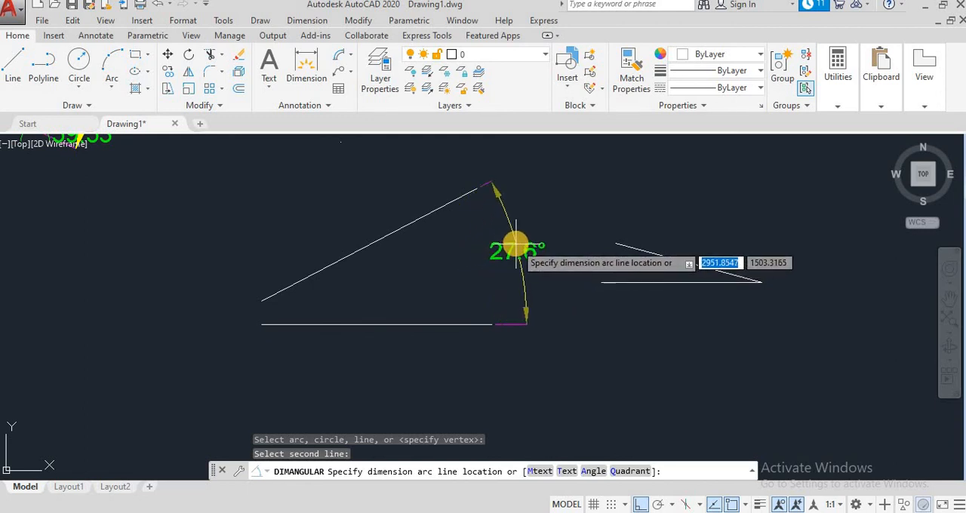
left_click(370, 279)
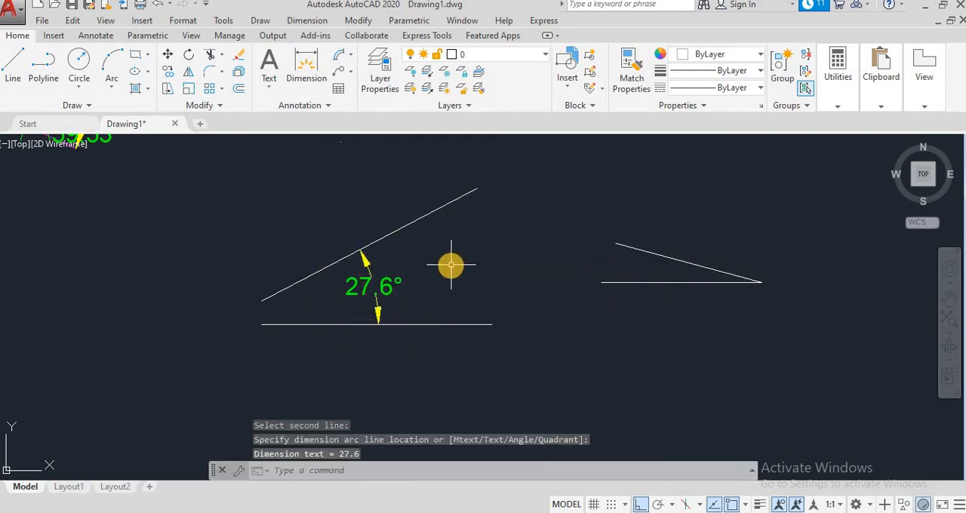
- Add an angular dimension between the two lines that meet at a shared endpoint, placing its arc between them
left_click(316, 21)
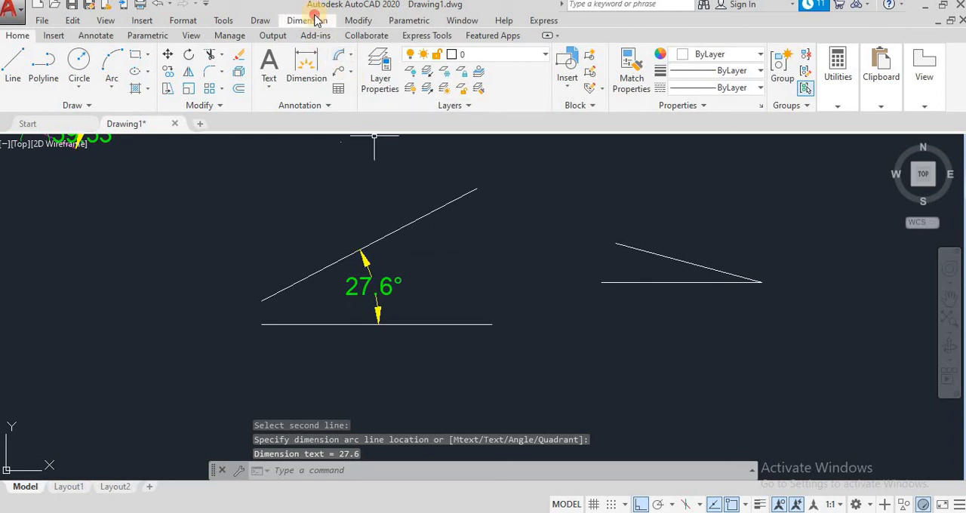
left_click(341, 175)
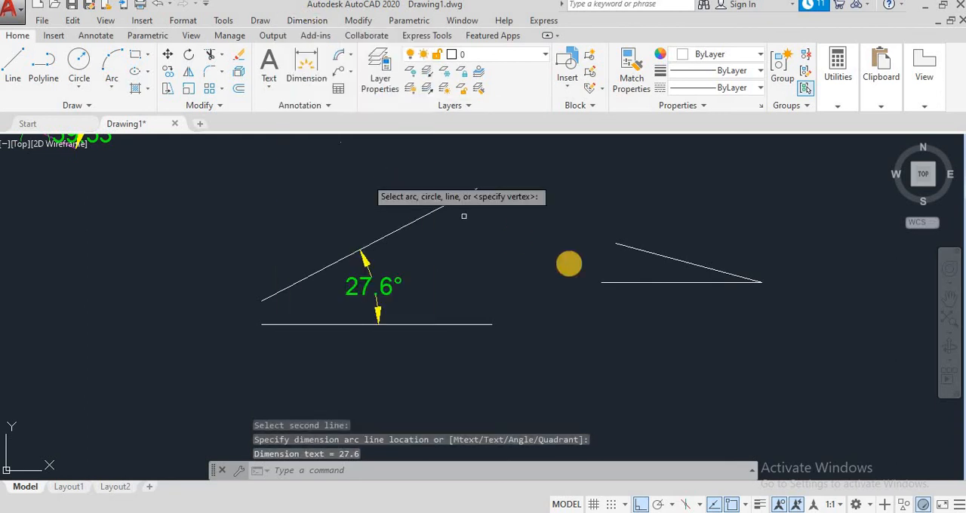
left_click(649, 253)
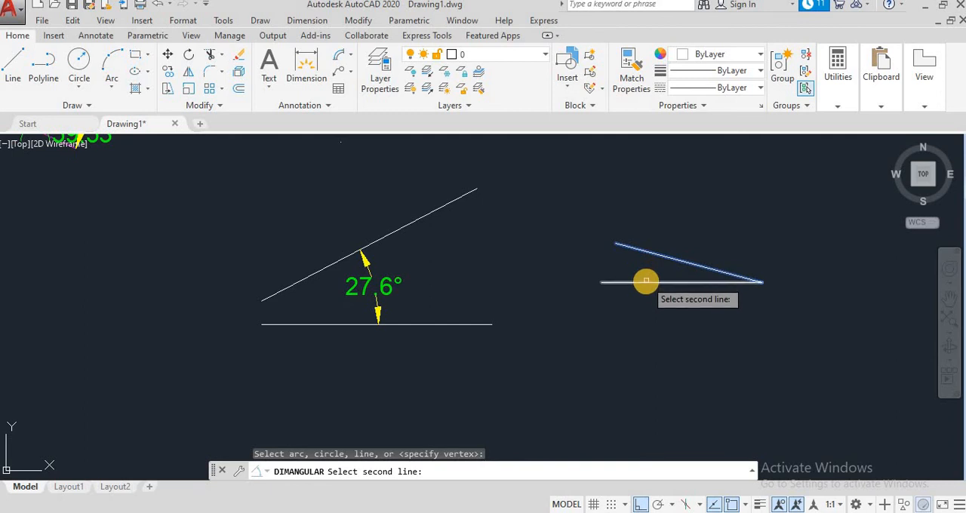
left_click(646, 282)
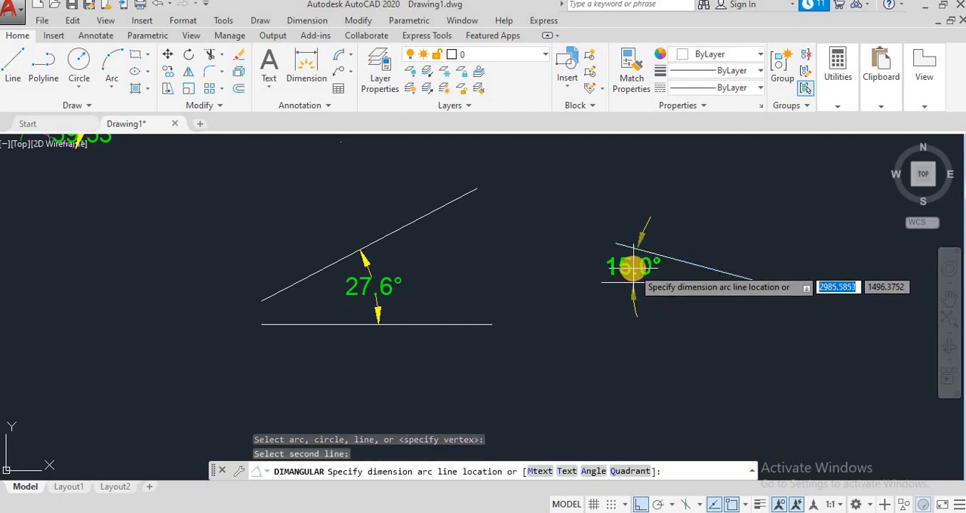
left_click(680, 272)
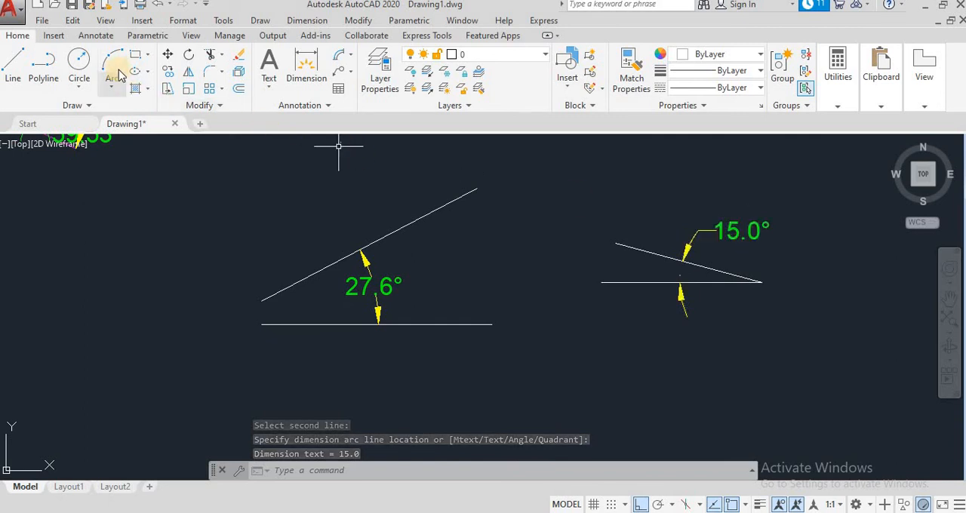
- Draw a horizontal line in the empty area to the left of the long rising line
left_click(12, 68)
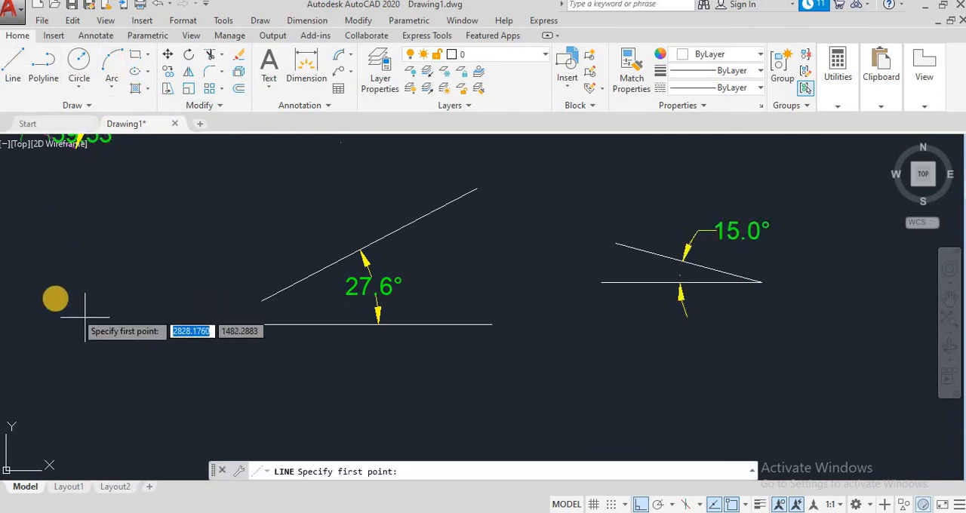
left_click(54, 294)
left_click(239, 281)
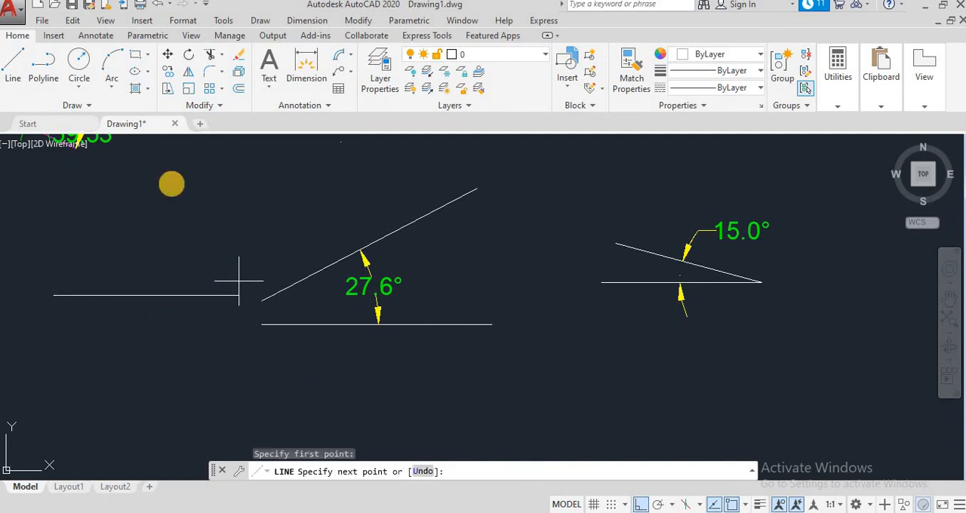
- Draw a three-point arc spanning about 180° and opening upward, just above the new horizontal line
left_click(112, 62)
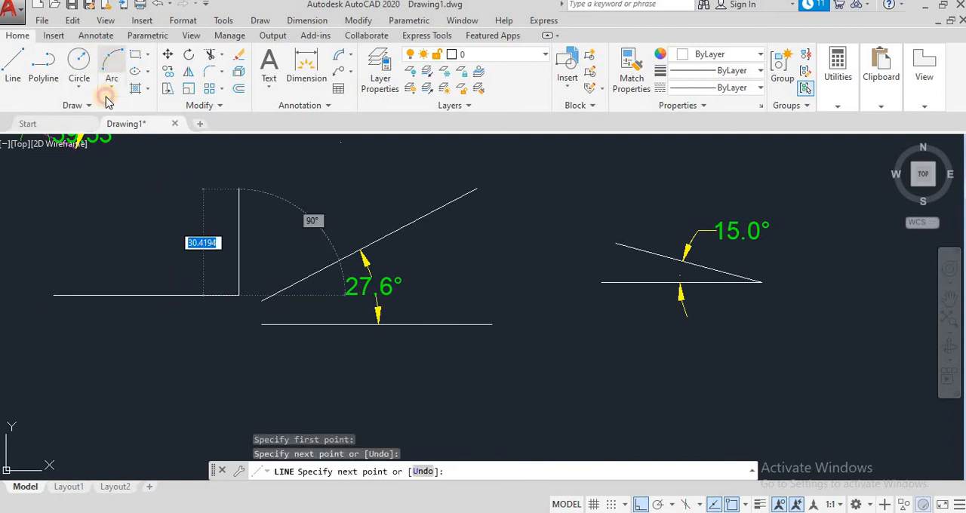
left_click(66, 233)
left_click(187, 233)
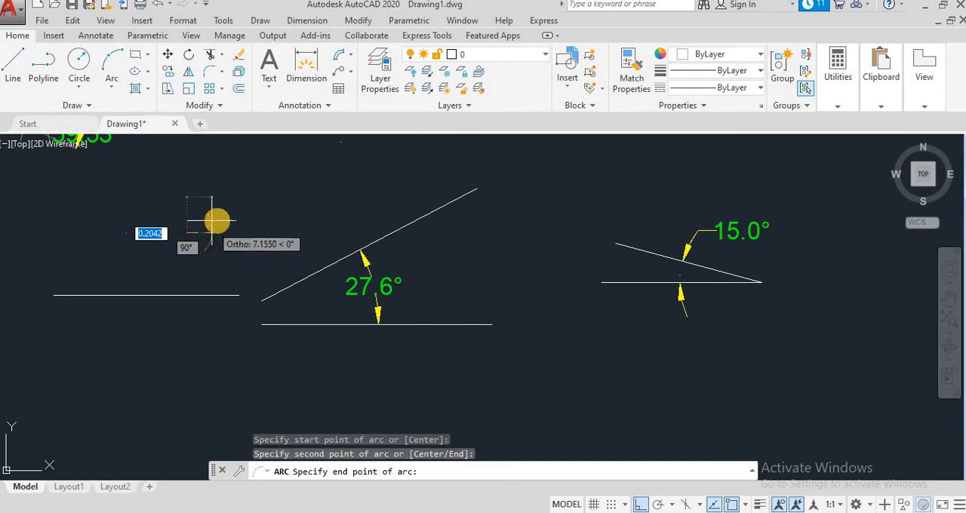
left_click(151, 187)
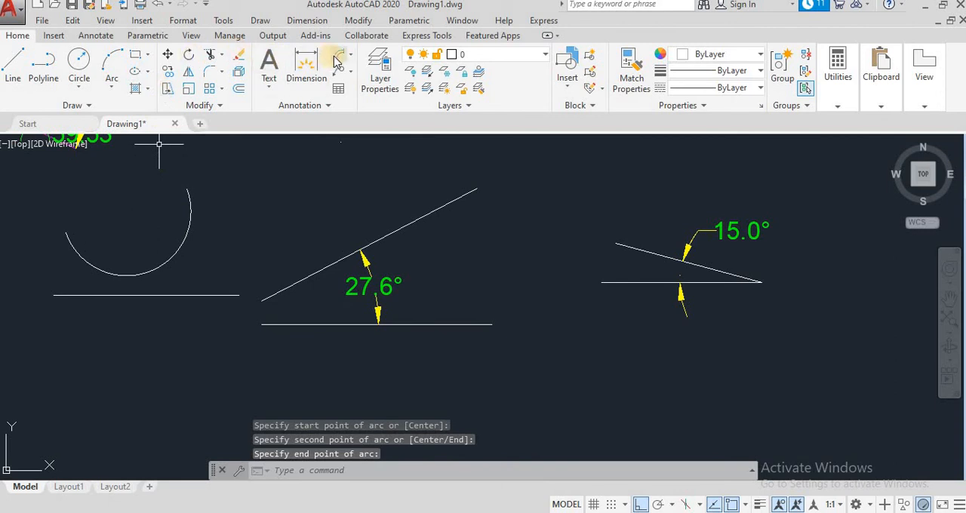
left_click(307, 20)
left_click(317, 173)
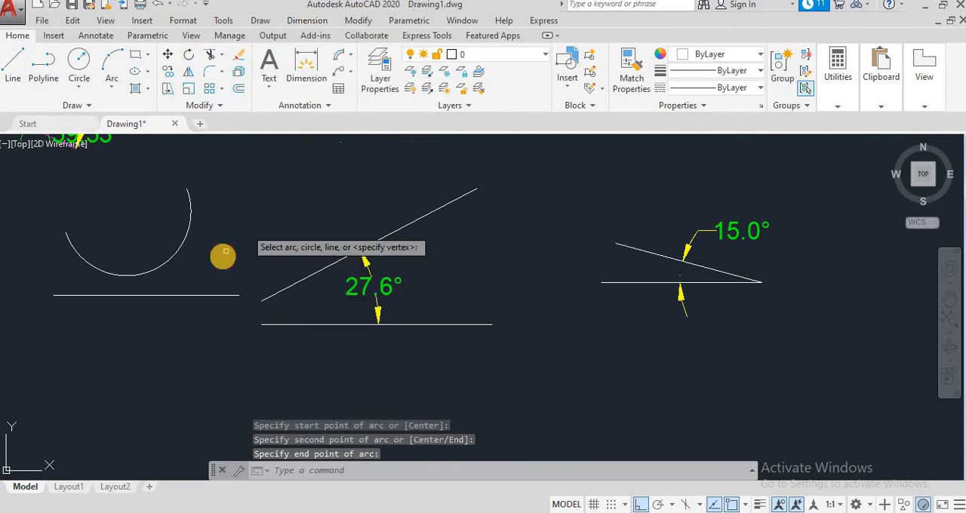
left_click(173, 254)
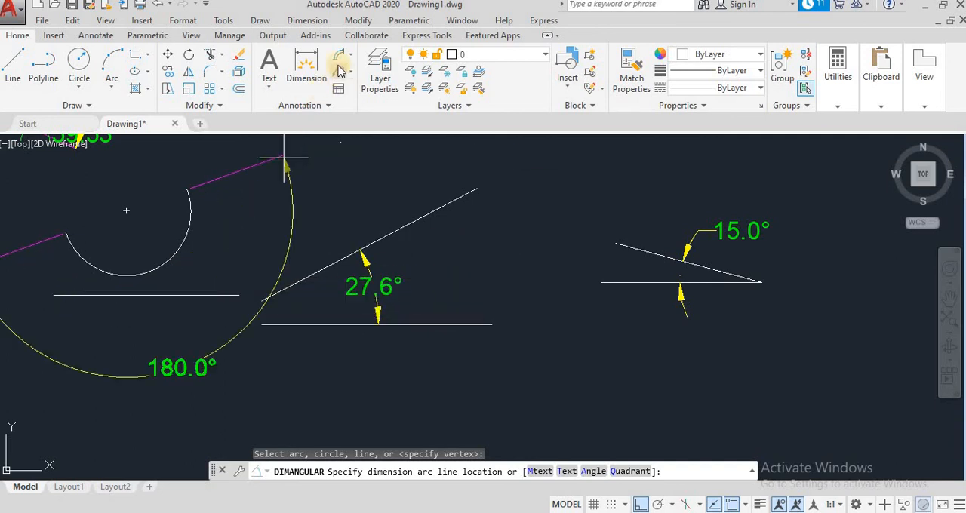
key("Escape")
- Add an angular dimension to the arc, placing its dimension line outside the arc
left_click(307, 21)
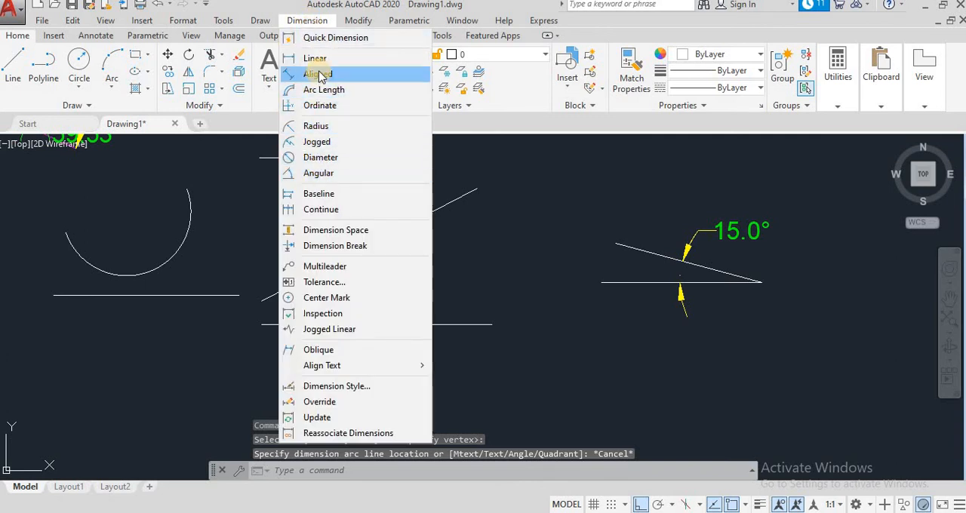
left_click(319, 173)
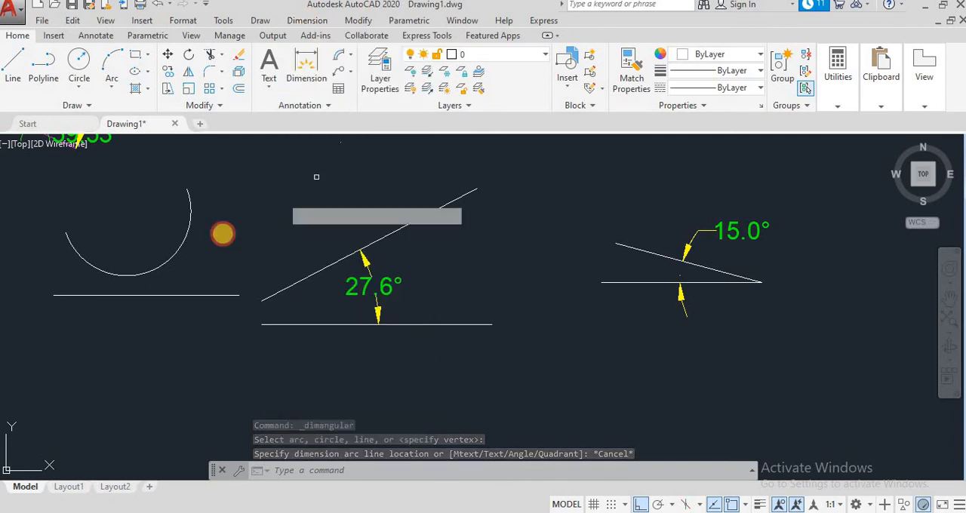
left_click(185, 245)
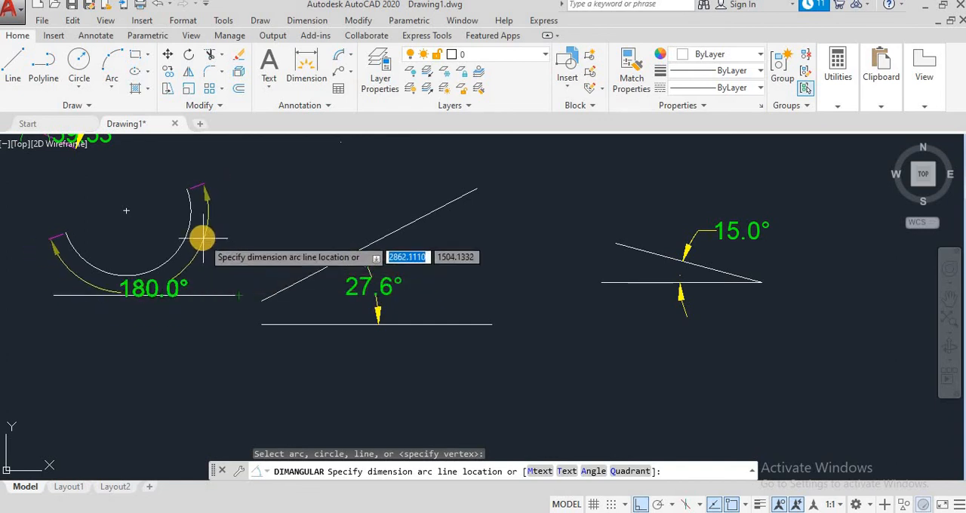
left_click(226, 236)
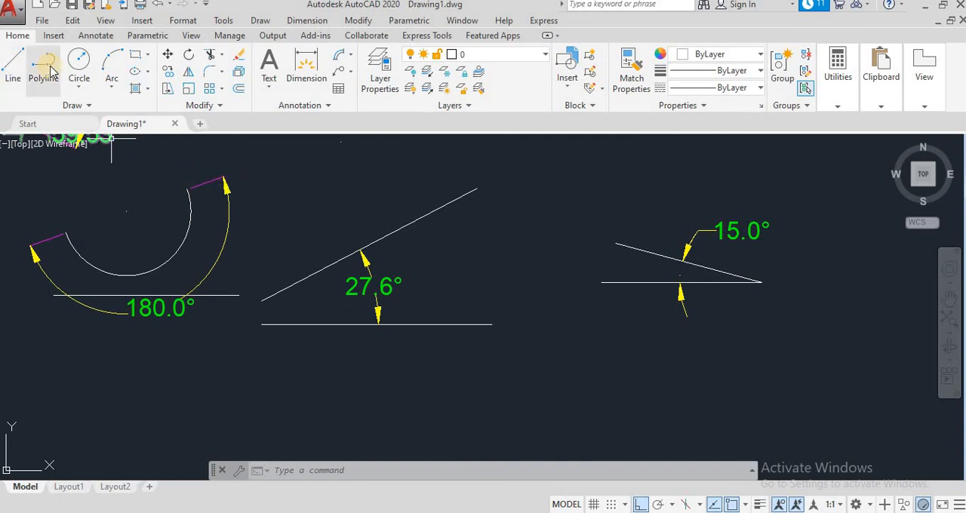
- Draw a circle with a radius of about 13 below and between the two angle examples
left_click(79, 60)
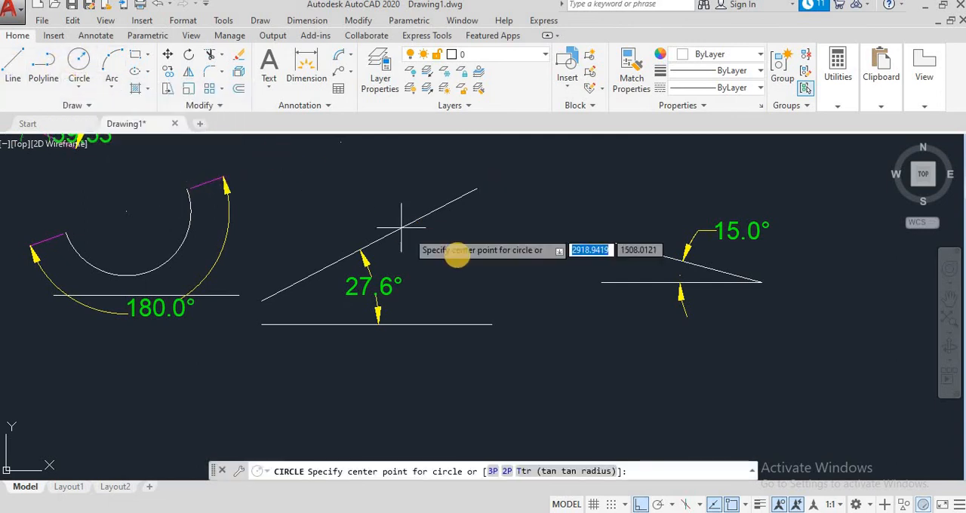
left_click(560, 337)
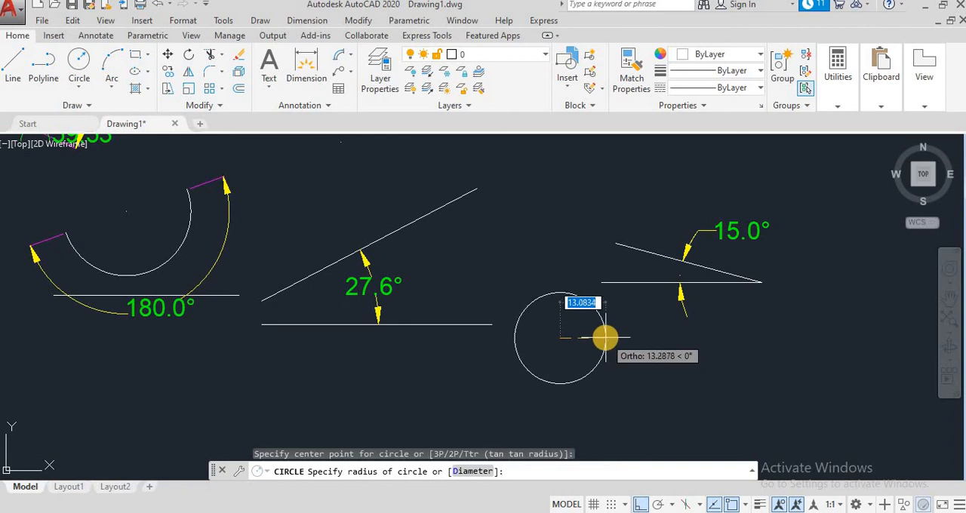
left_click(605, 337)
- Add an angular dimension between the circle's upper-left point and its left quadrant, placing the dimension line inside the circle
left_click(306, 20)
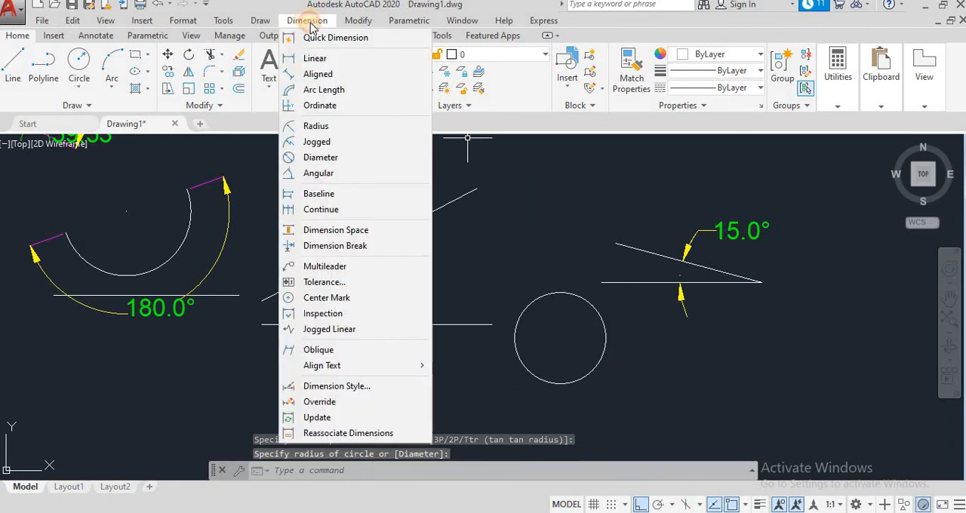
left_click(332, 173)
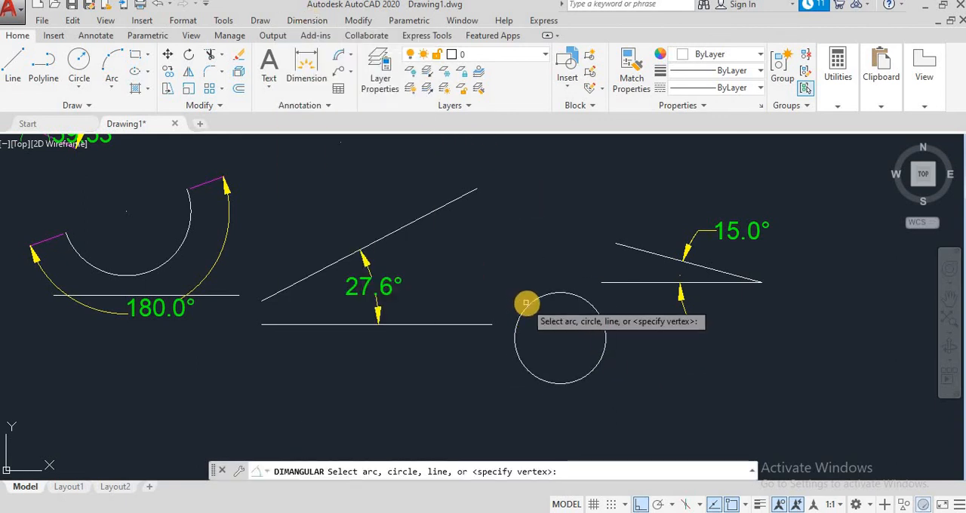
left_click(528, 304)
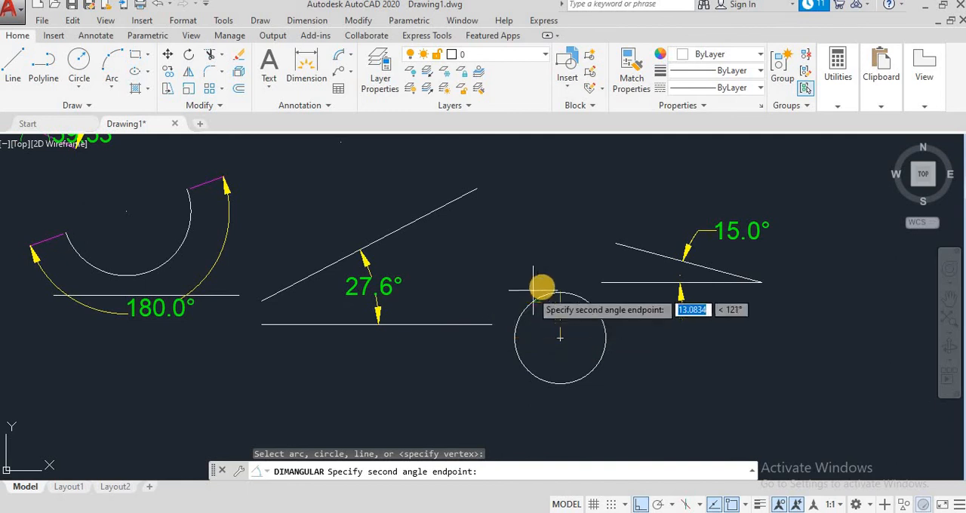
left_click(516, 338)
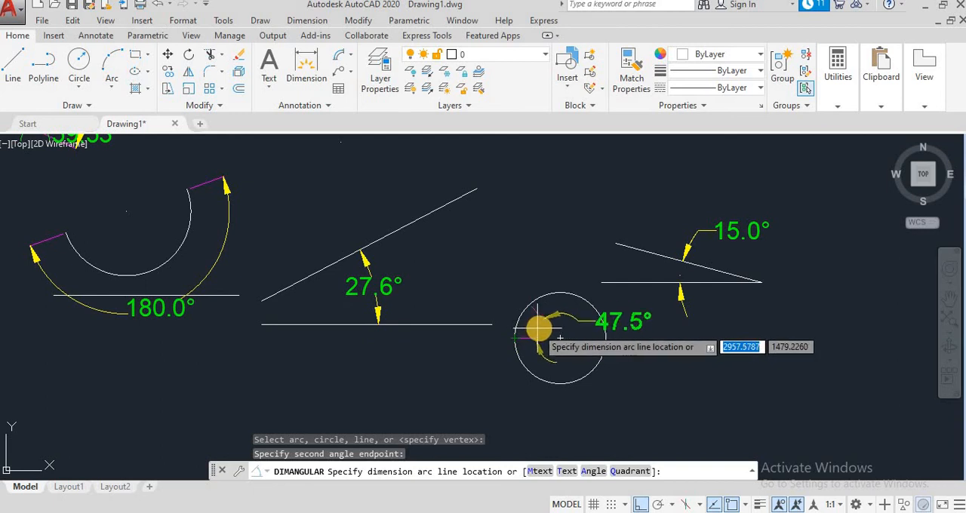
left_click(534, 330)
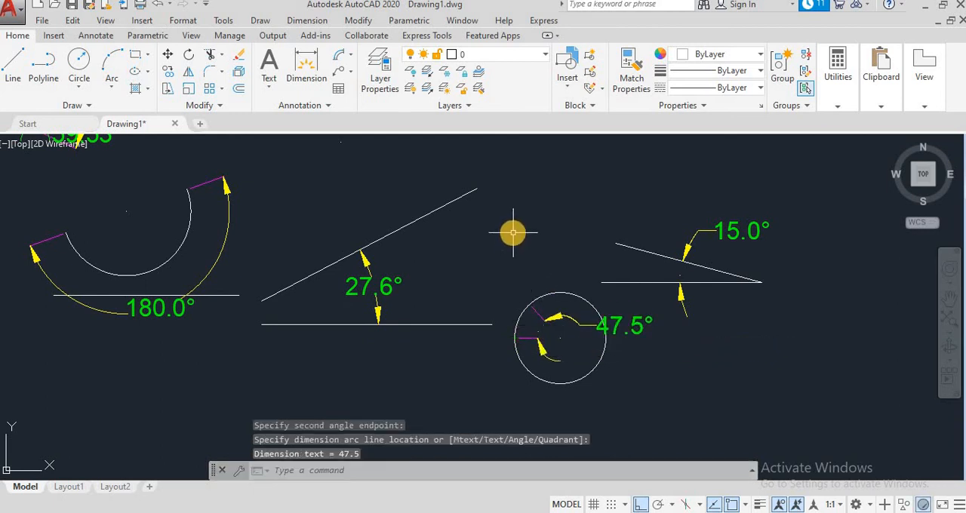